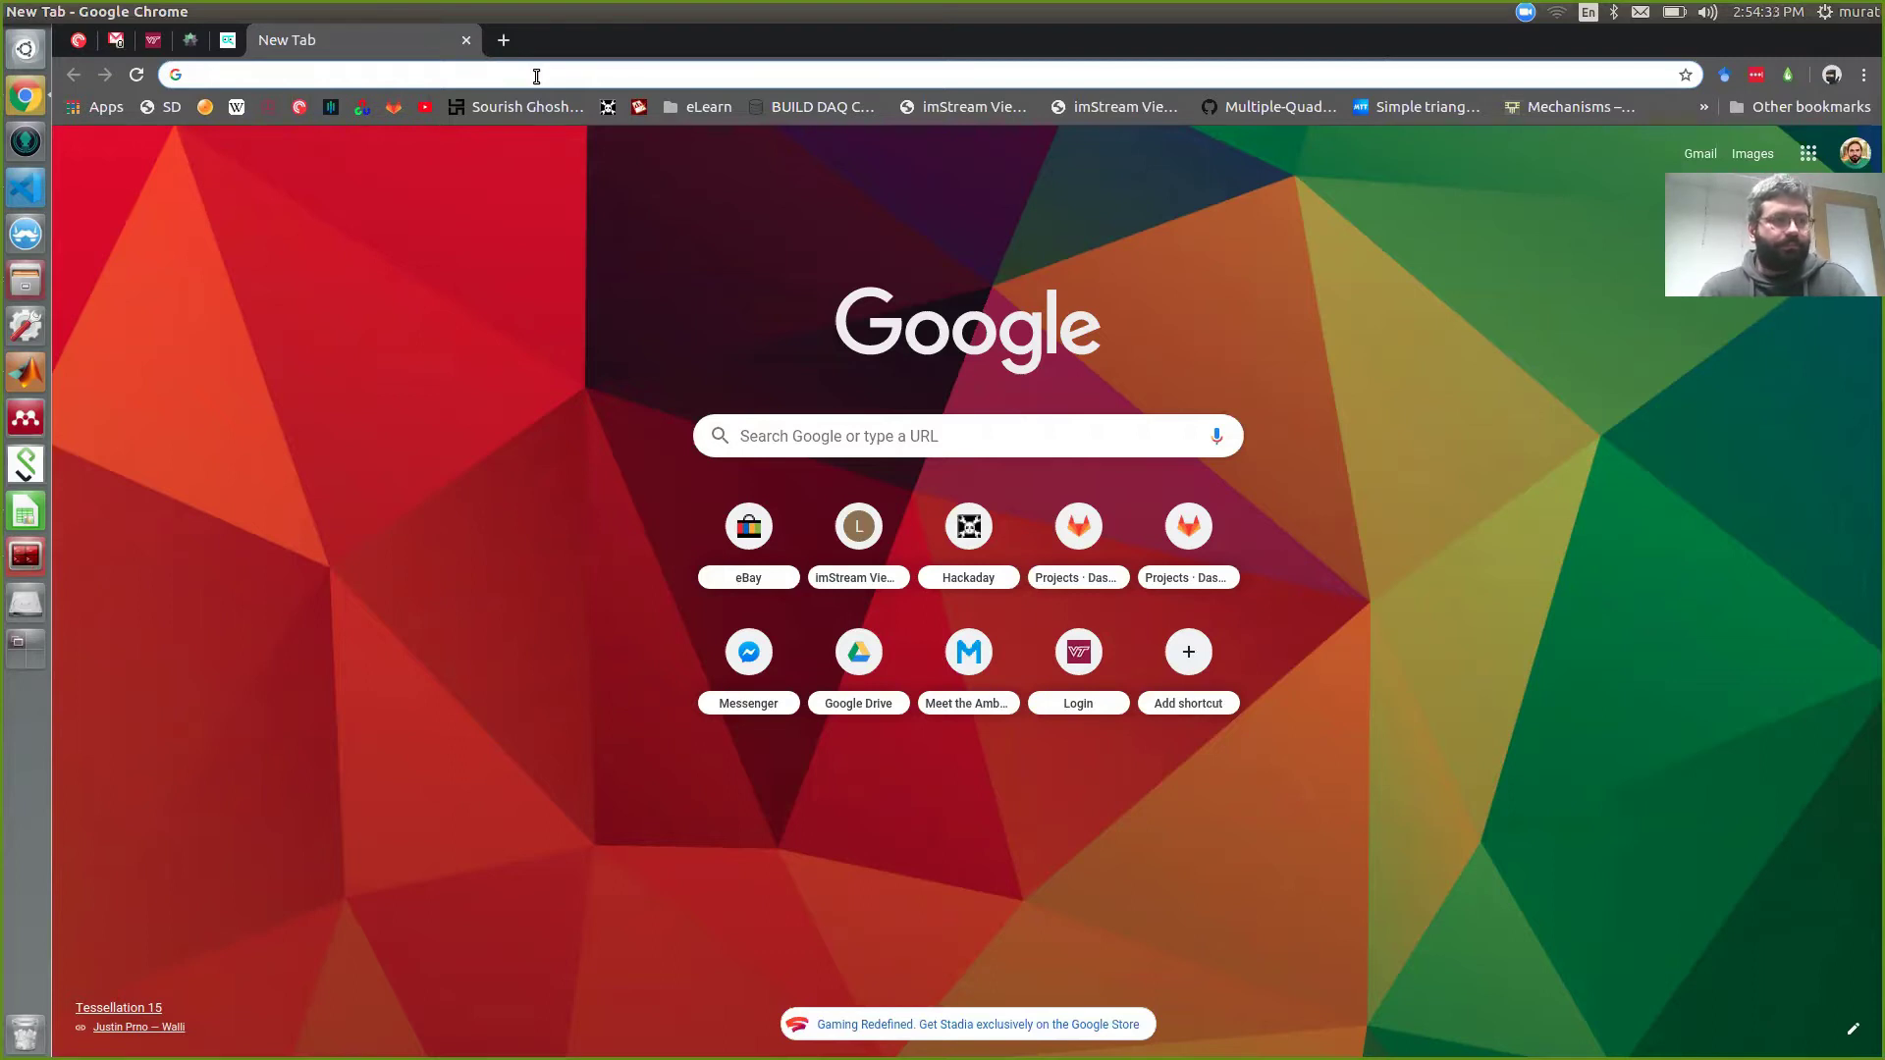
Step: Go to tree.taiga.io to load the Taiga Projects Dashboard
{"action": "type", "text": "tree"}
{"action": "key", "text": "Return"}
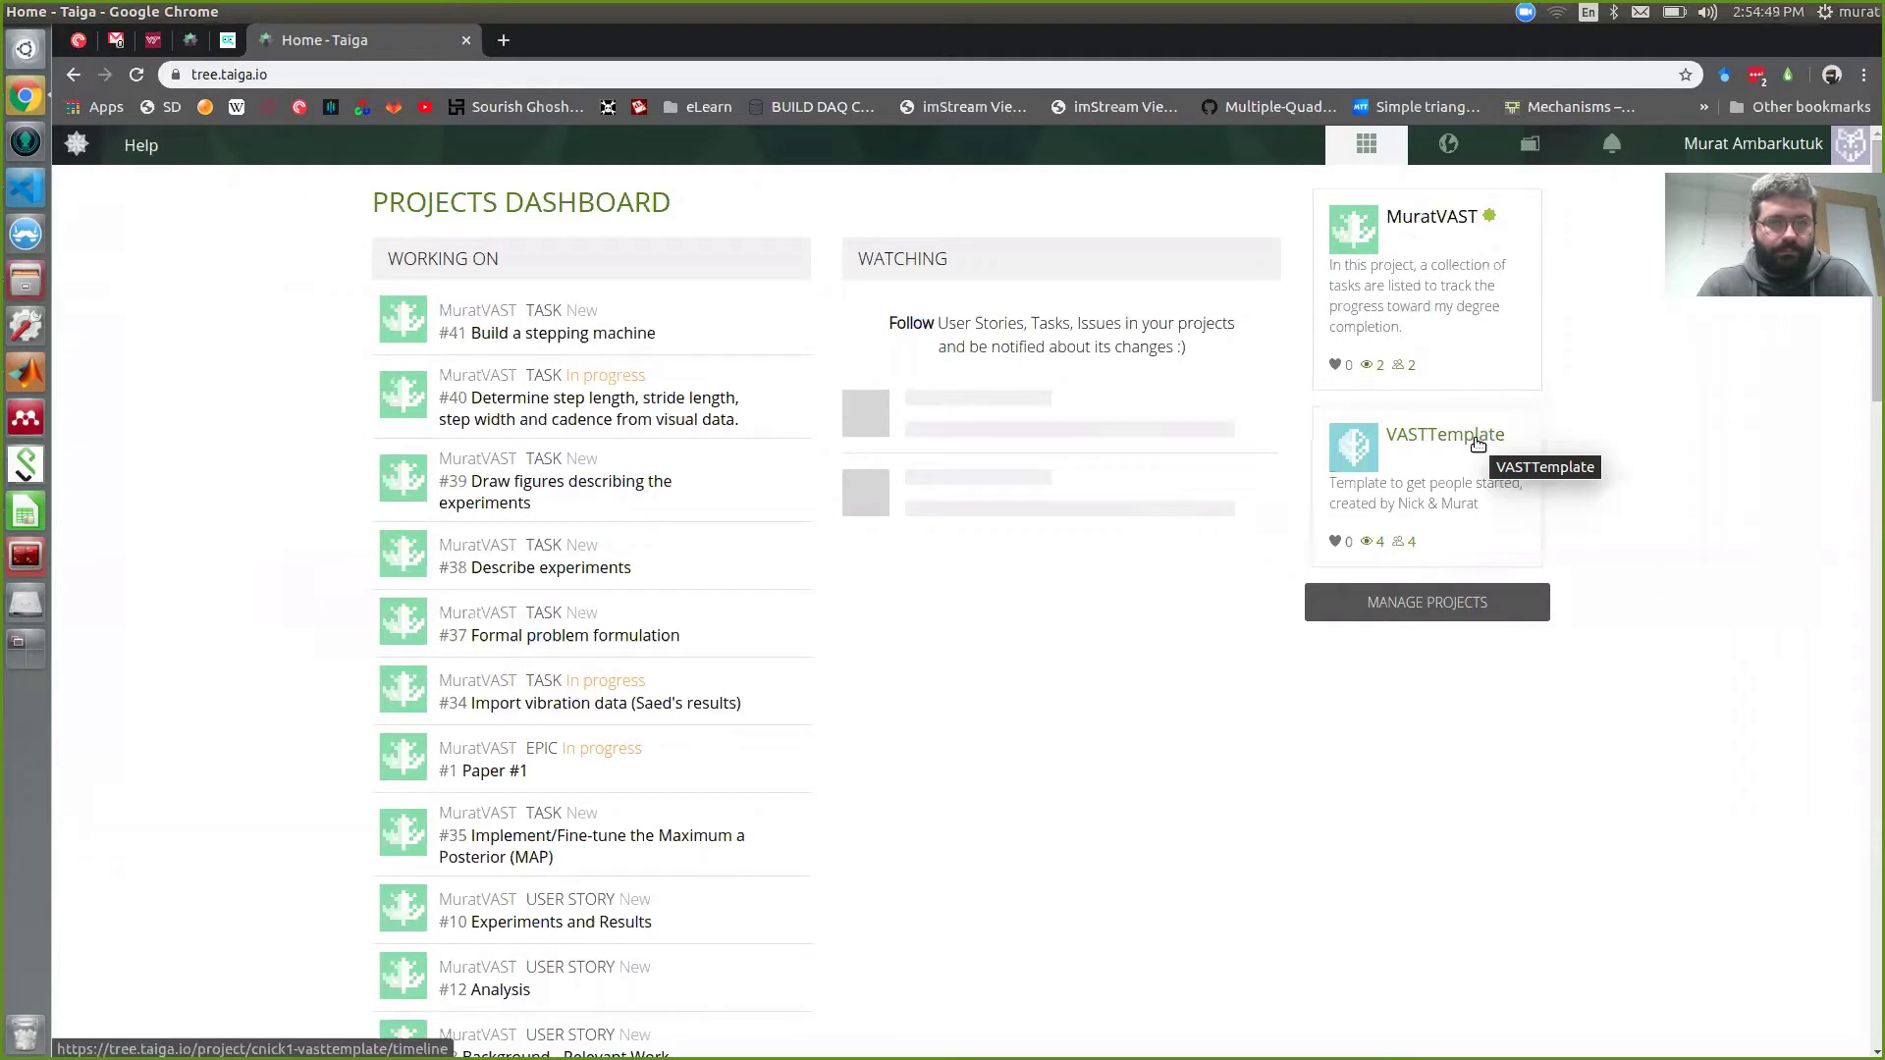
Step: Open the VASTTemplate project, scroll through its timeline, and go to its Epics list
{"action": "left_click", "coordinate": [1427, 439]}
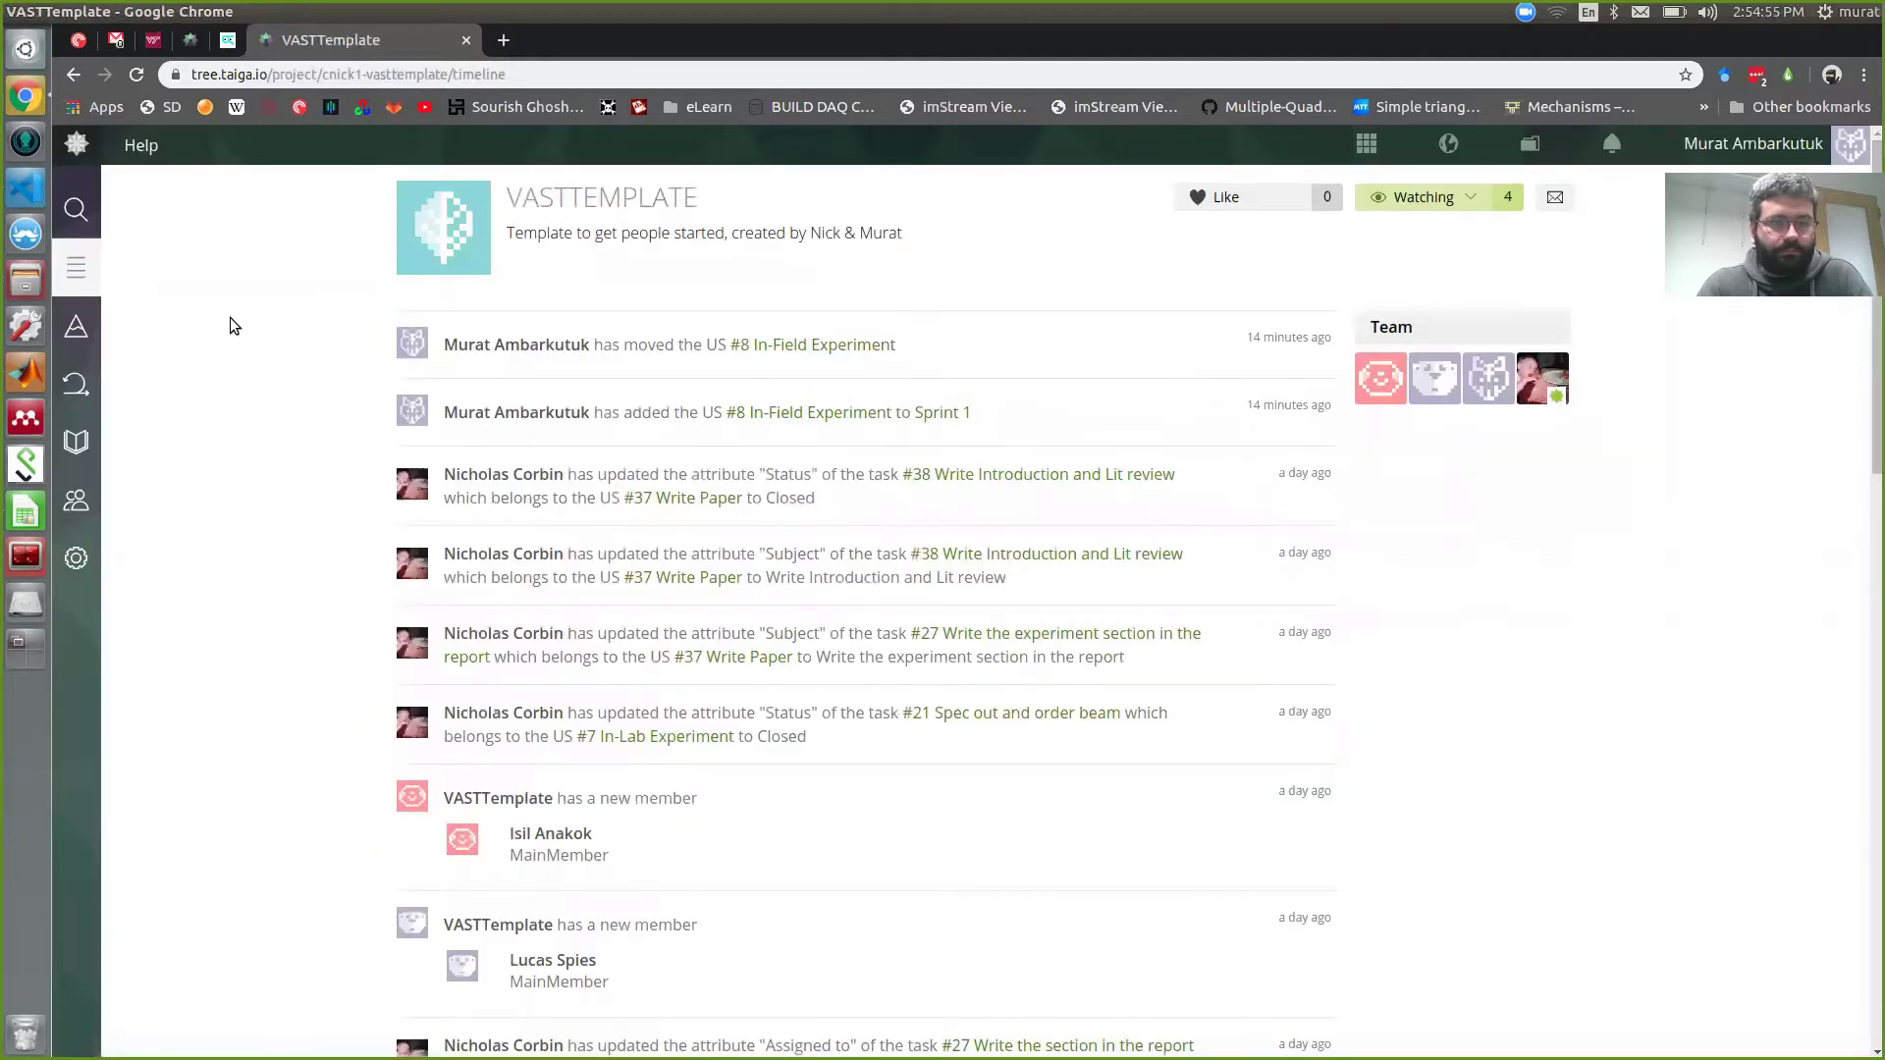
{"action": "scroll", "coordinate": [230, 316], "scroll_direction": "down", "scroll_amount": 3}
{"action": "scroll", "coordinate": [365, 746], "scroll_direction": "down", "scroll_amount": 6}
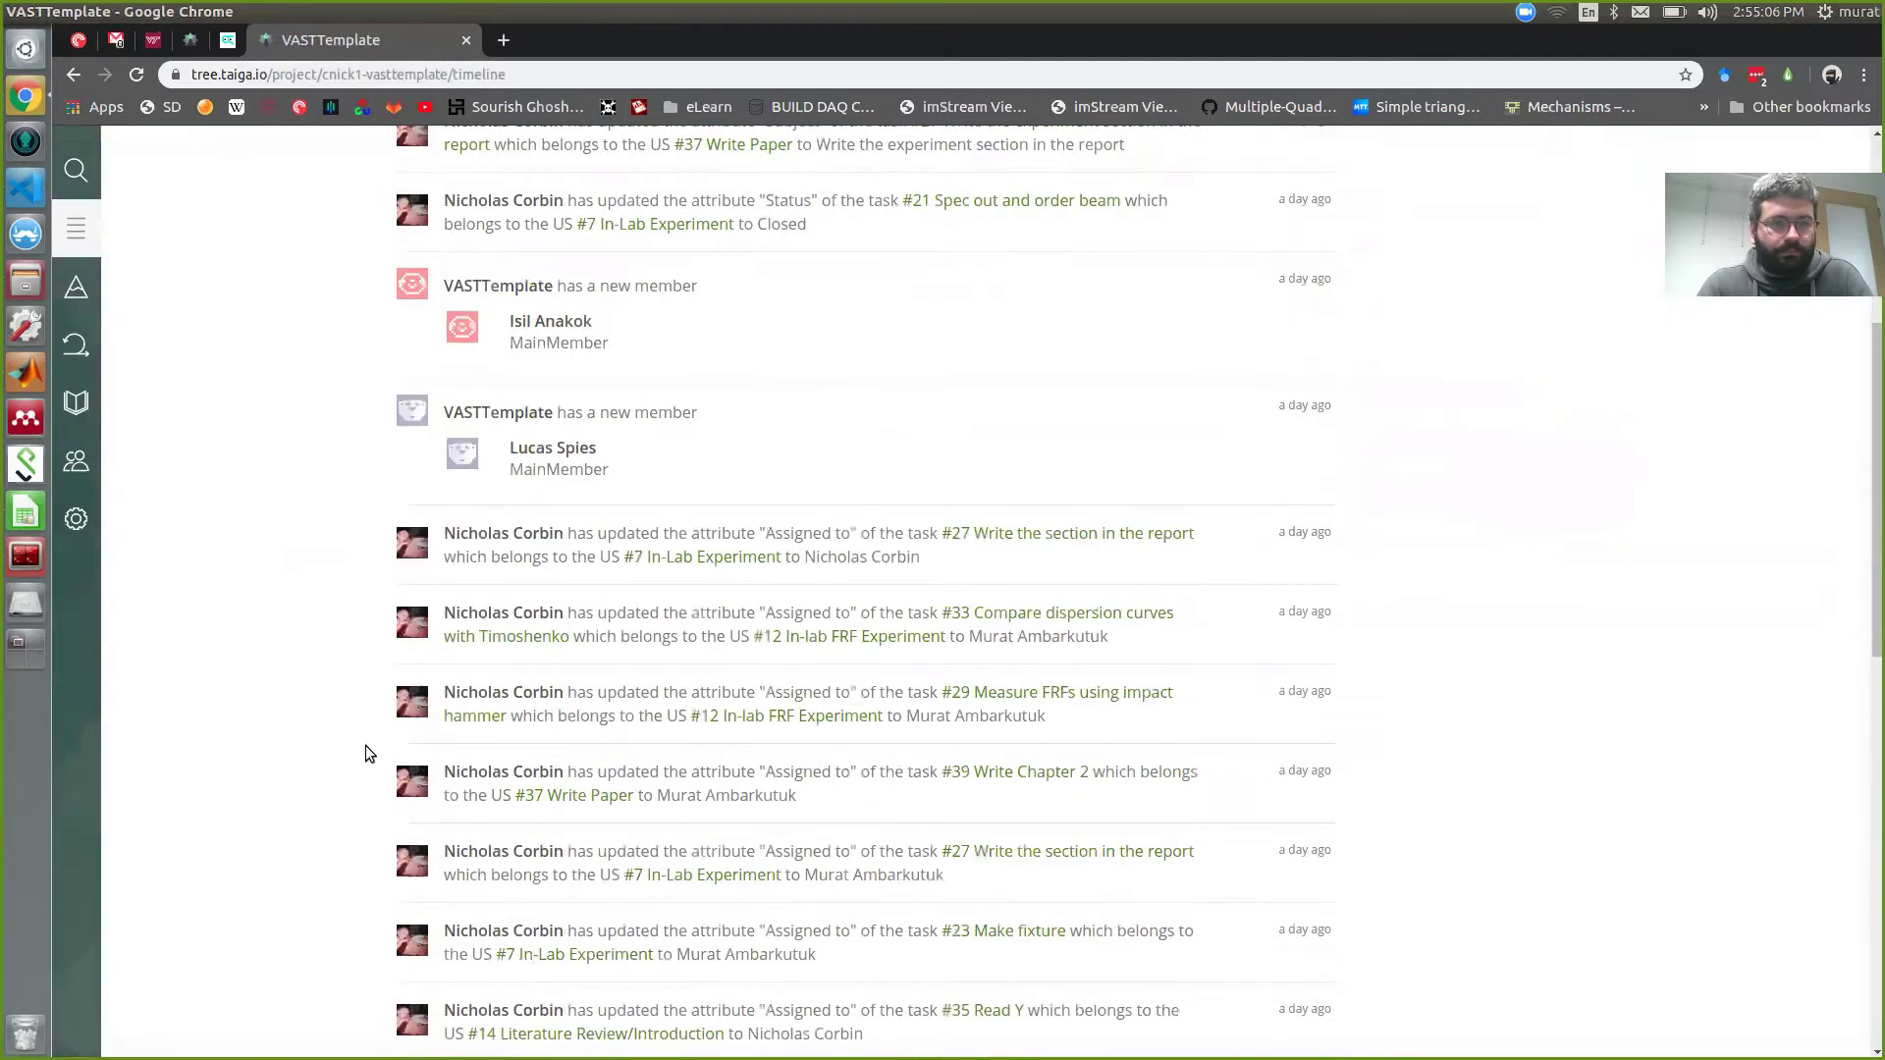
{"action": "scroll", "coordinate": [365, 745], "scroll_direction": "up", "scroll_amount": 6}
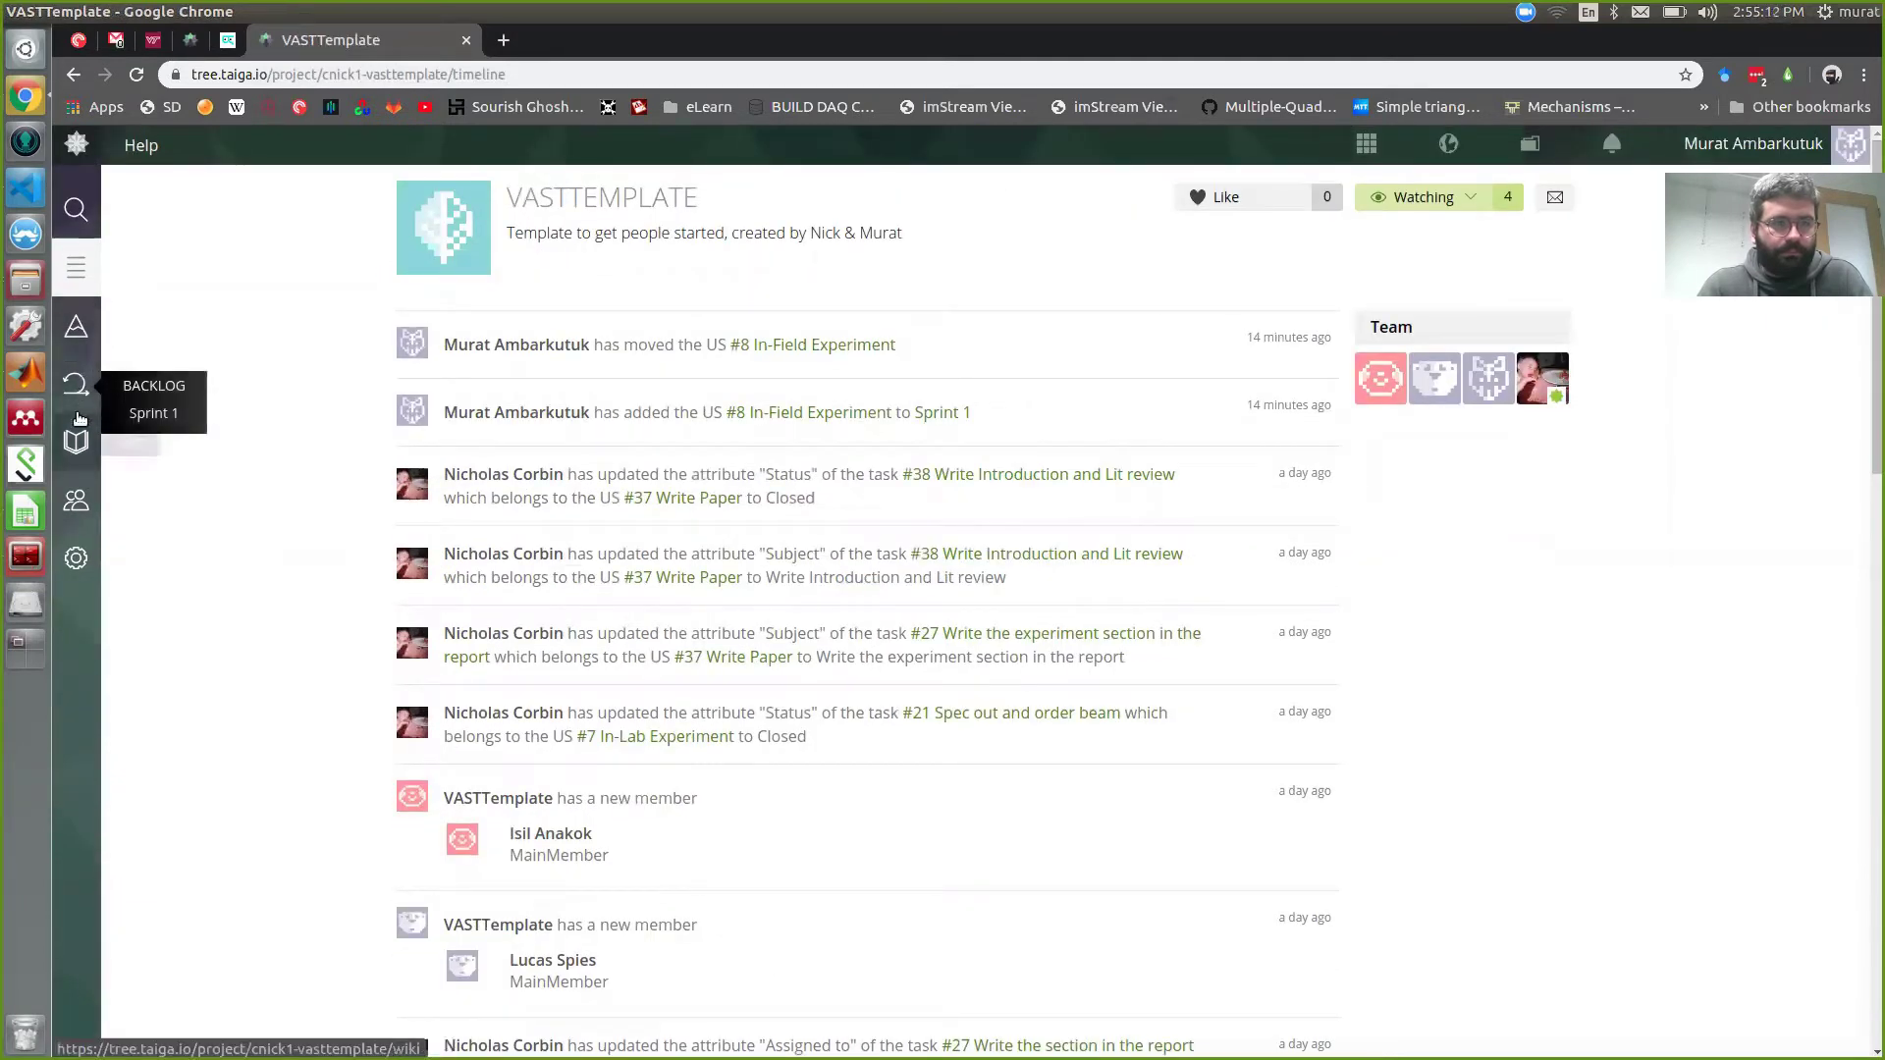
{"action": "left_click", "coordinate": [75, 331]}
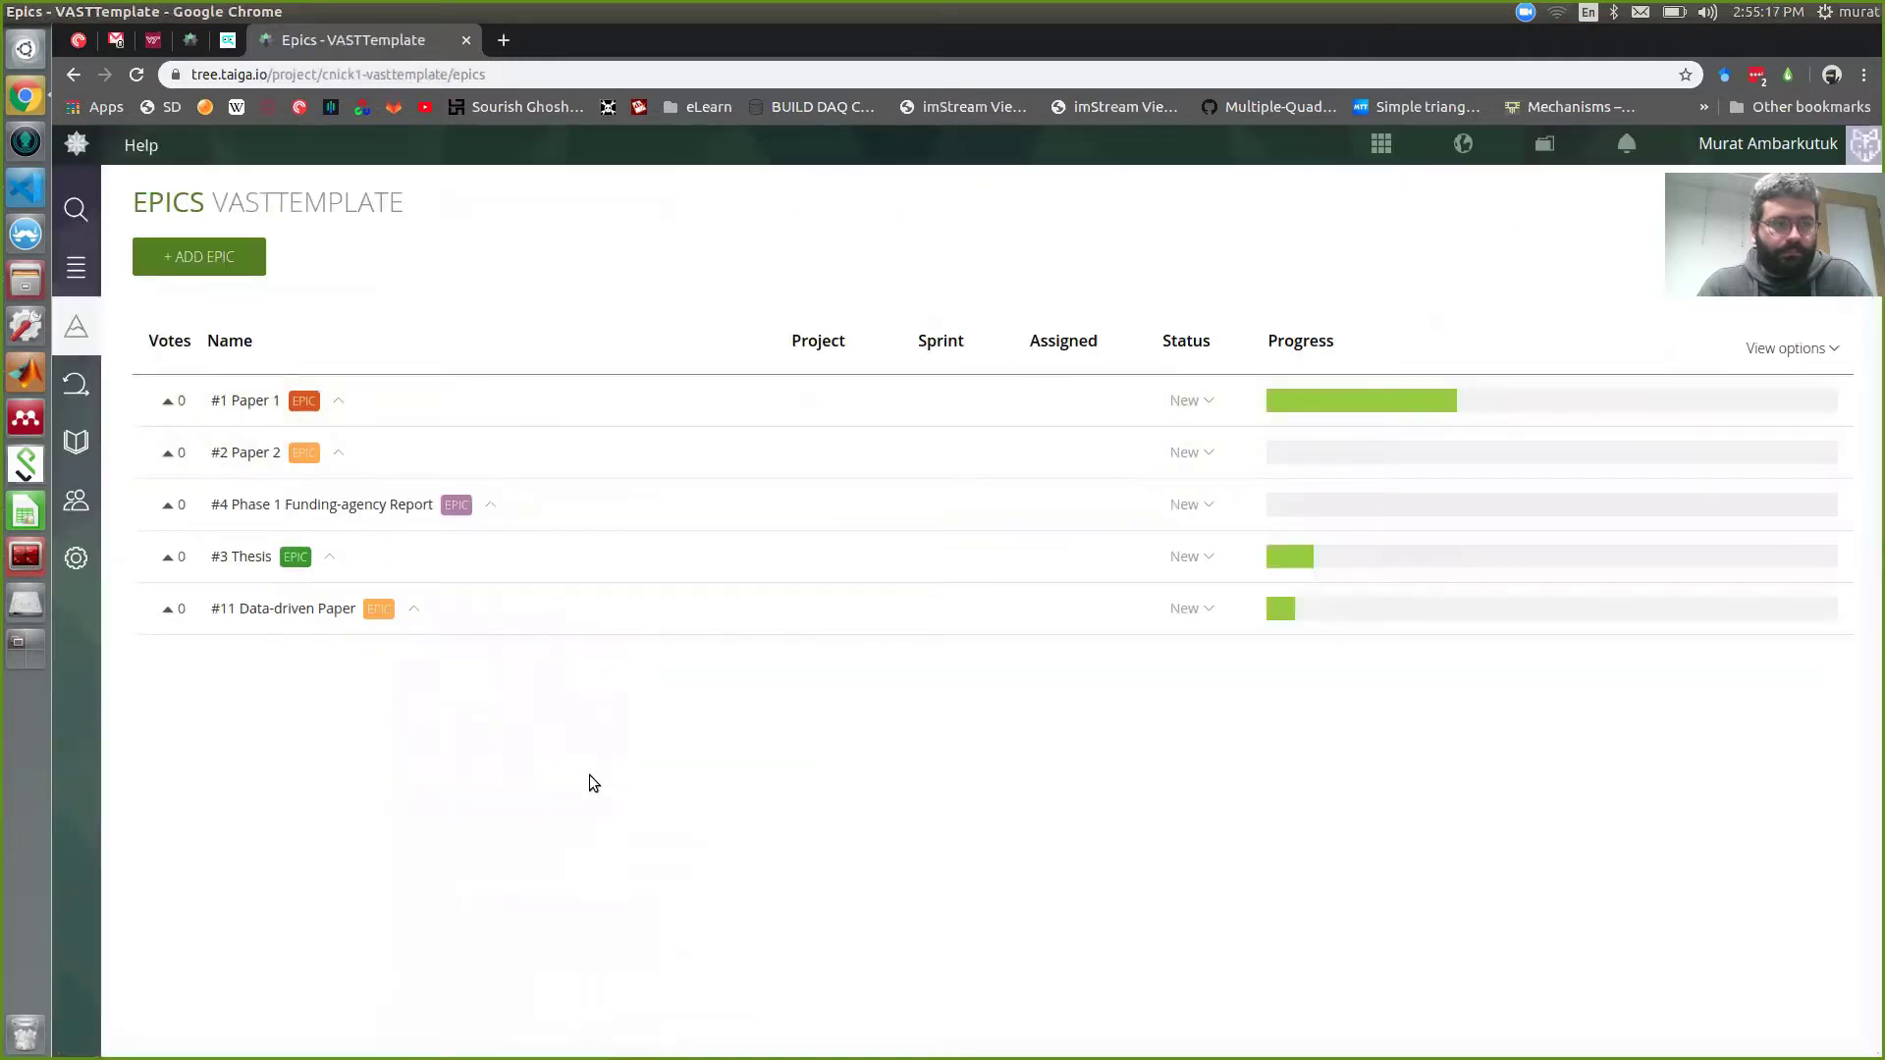
Step: Expand linked stories for epics #4, #1 Paper 1 and #2 Paper 2, then open Paper 1
{"action": "left_click", "coordinate": [489, 505]}
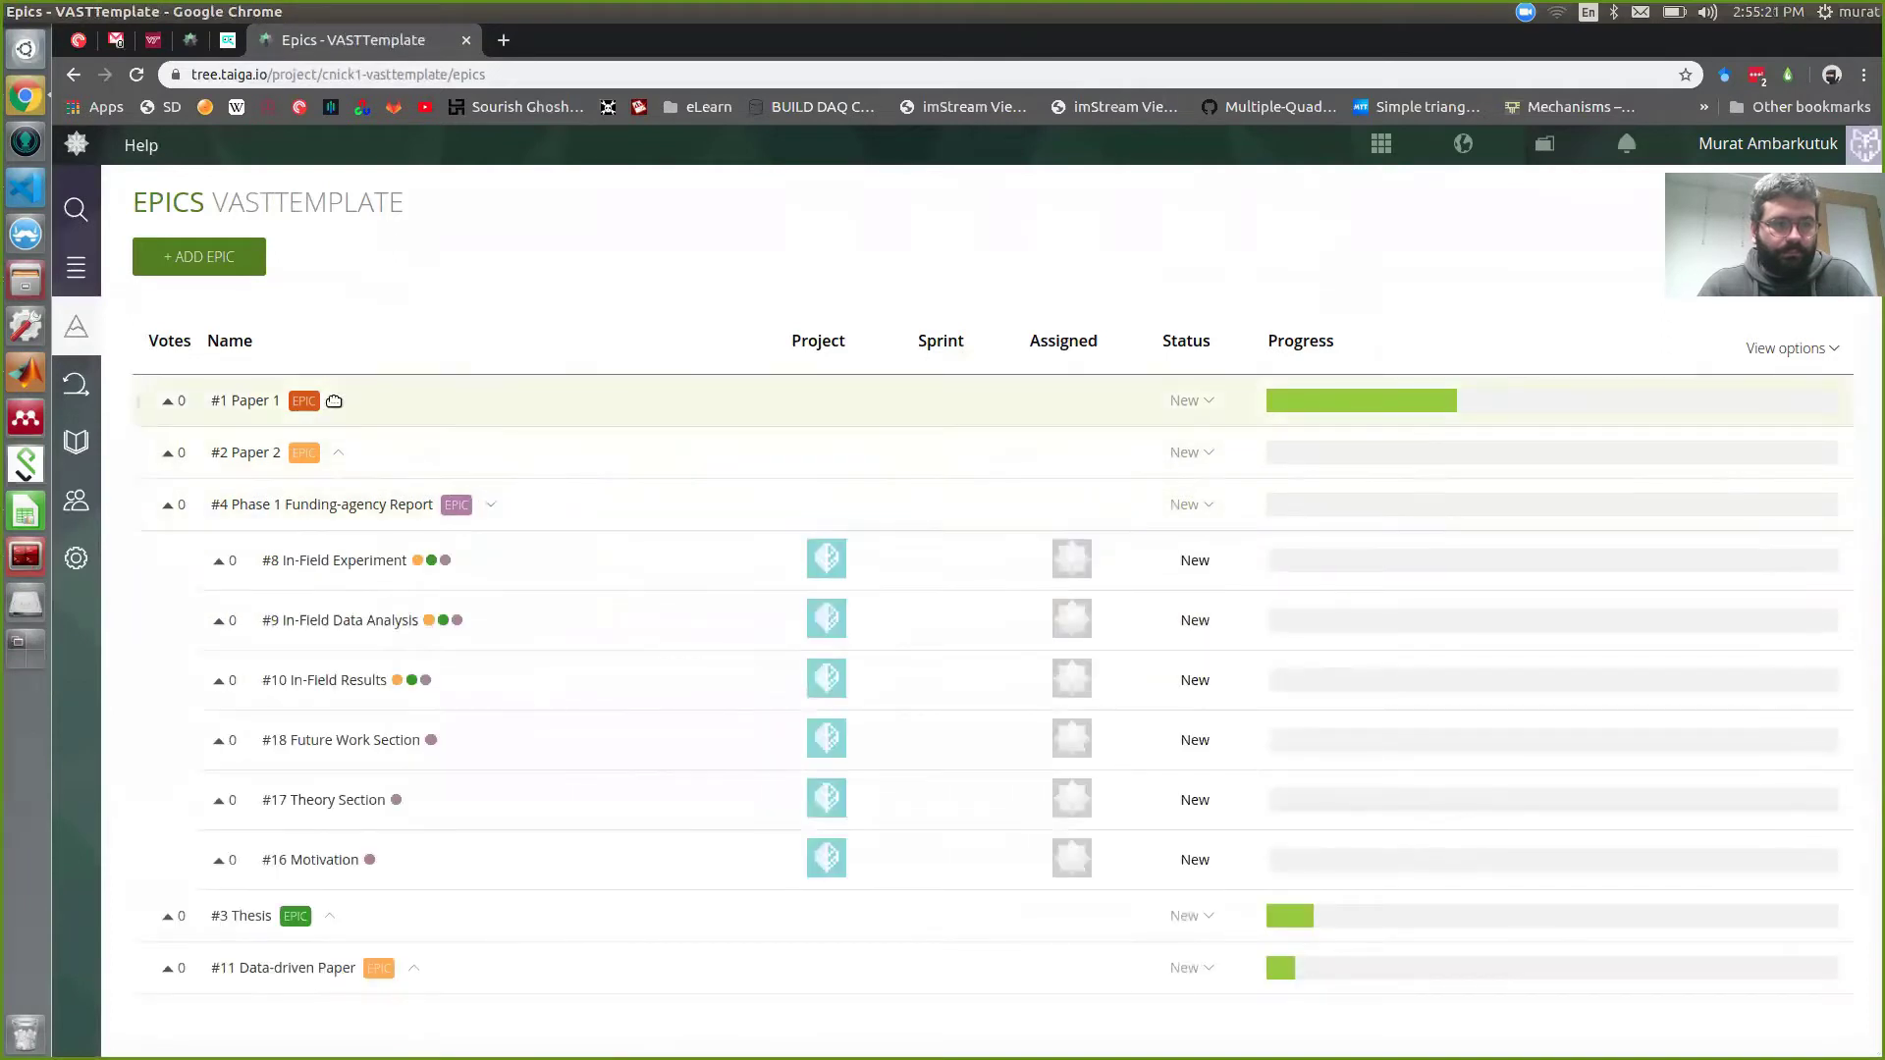
{"action": "left_click", "coordinate": [337, 402]}
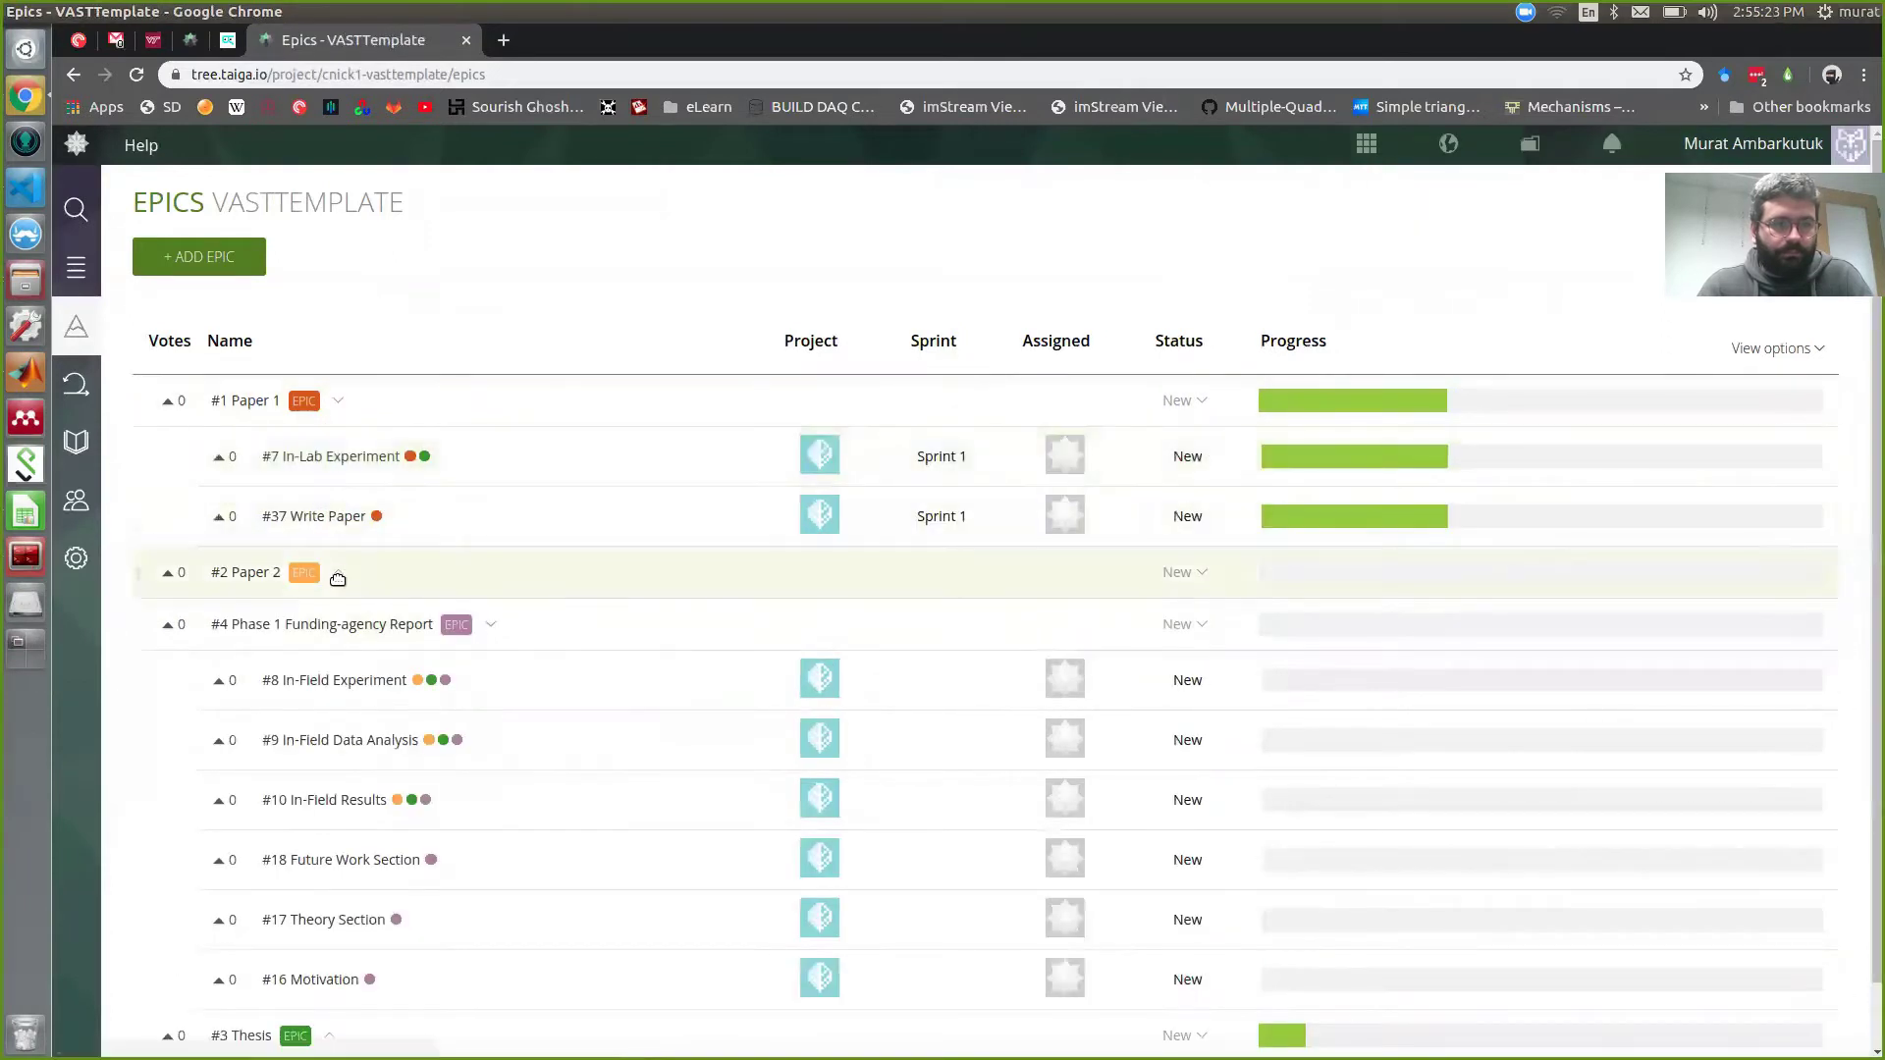
{"action": "left_click", "coordinate": [338, 574]}
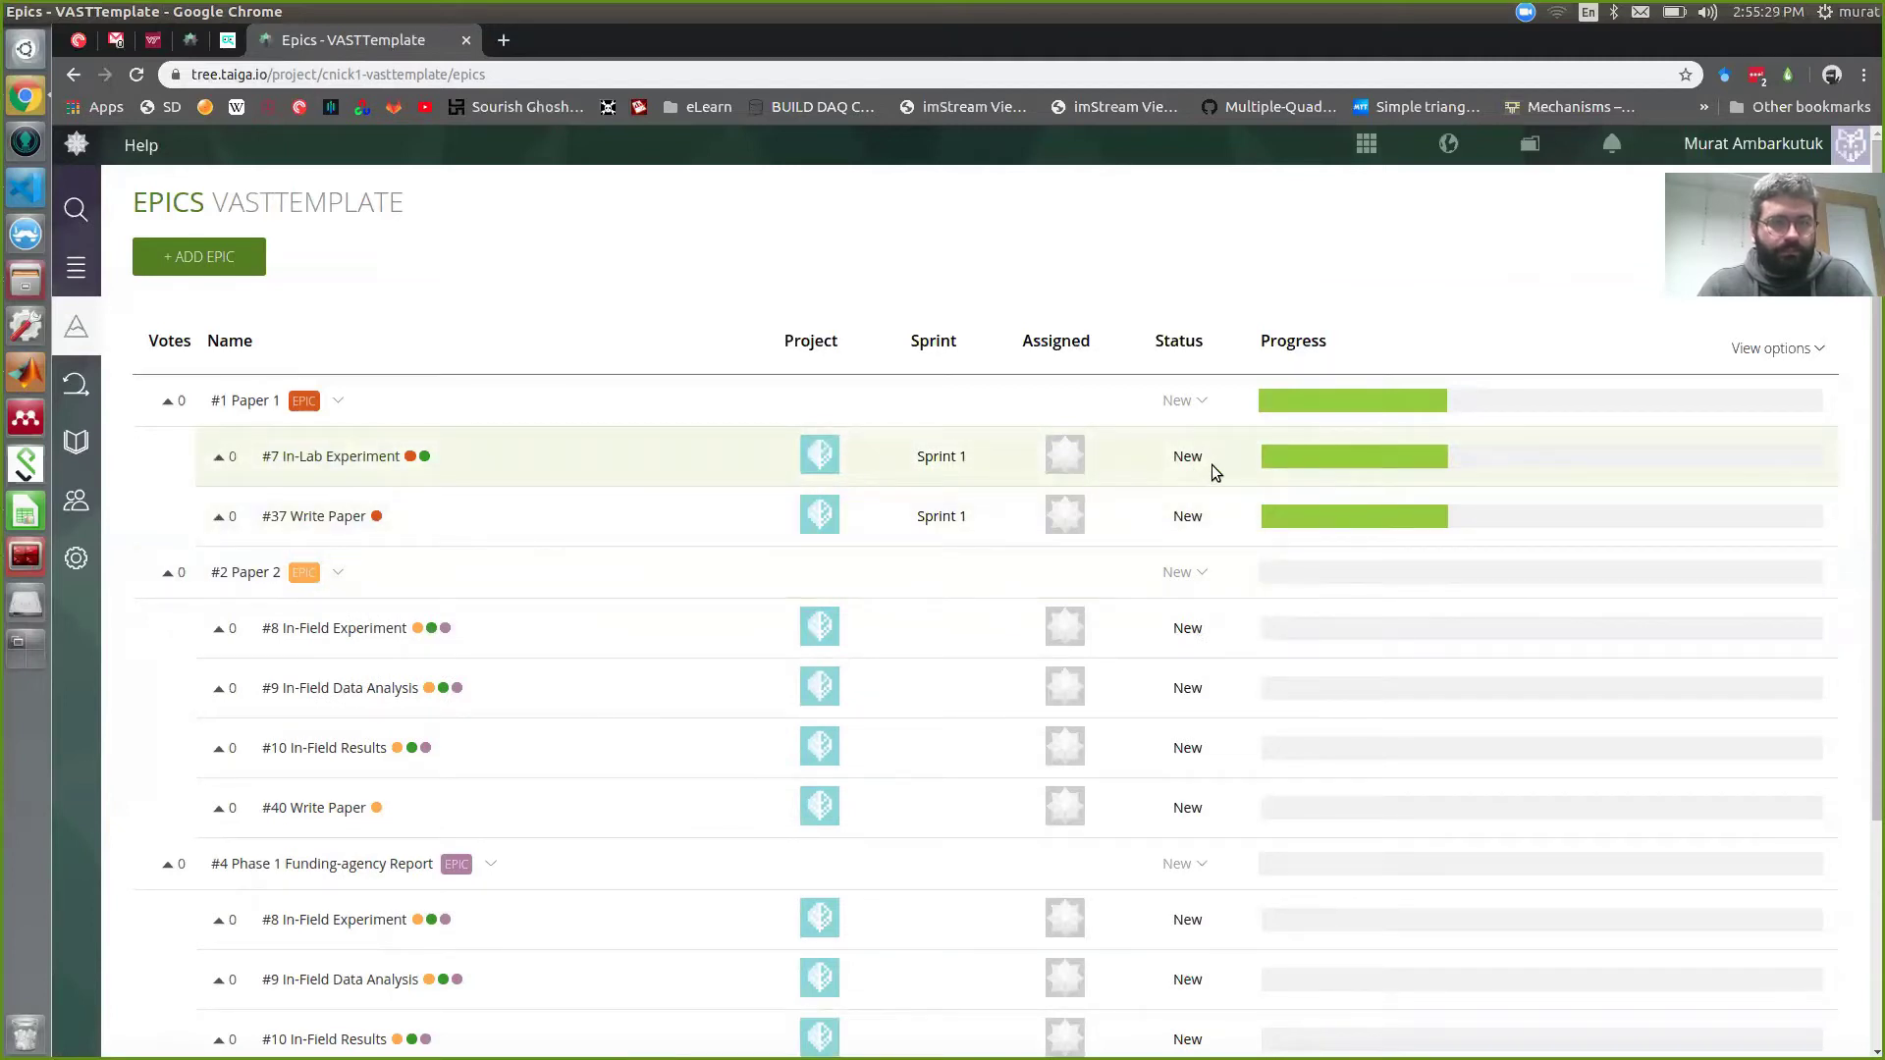
{"action": "left_click", "coordinate": [258, 403]}
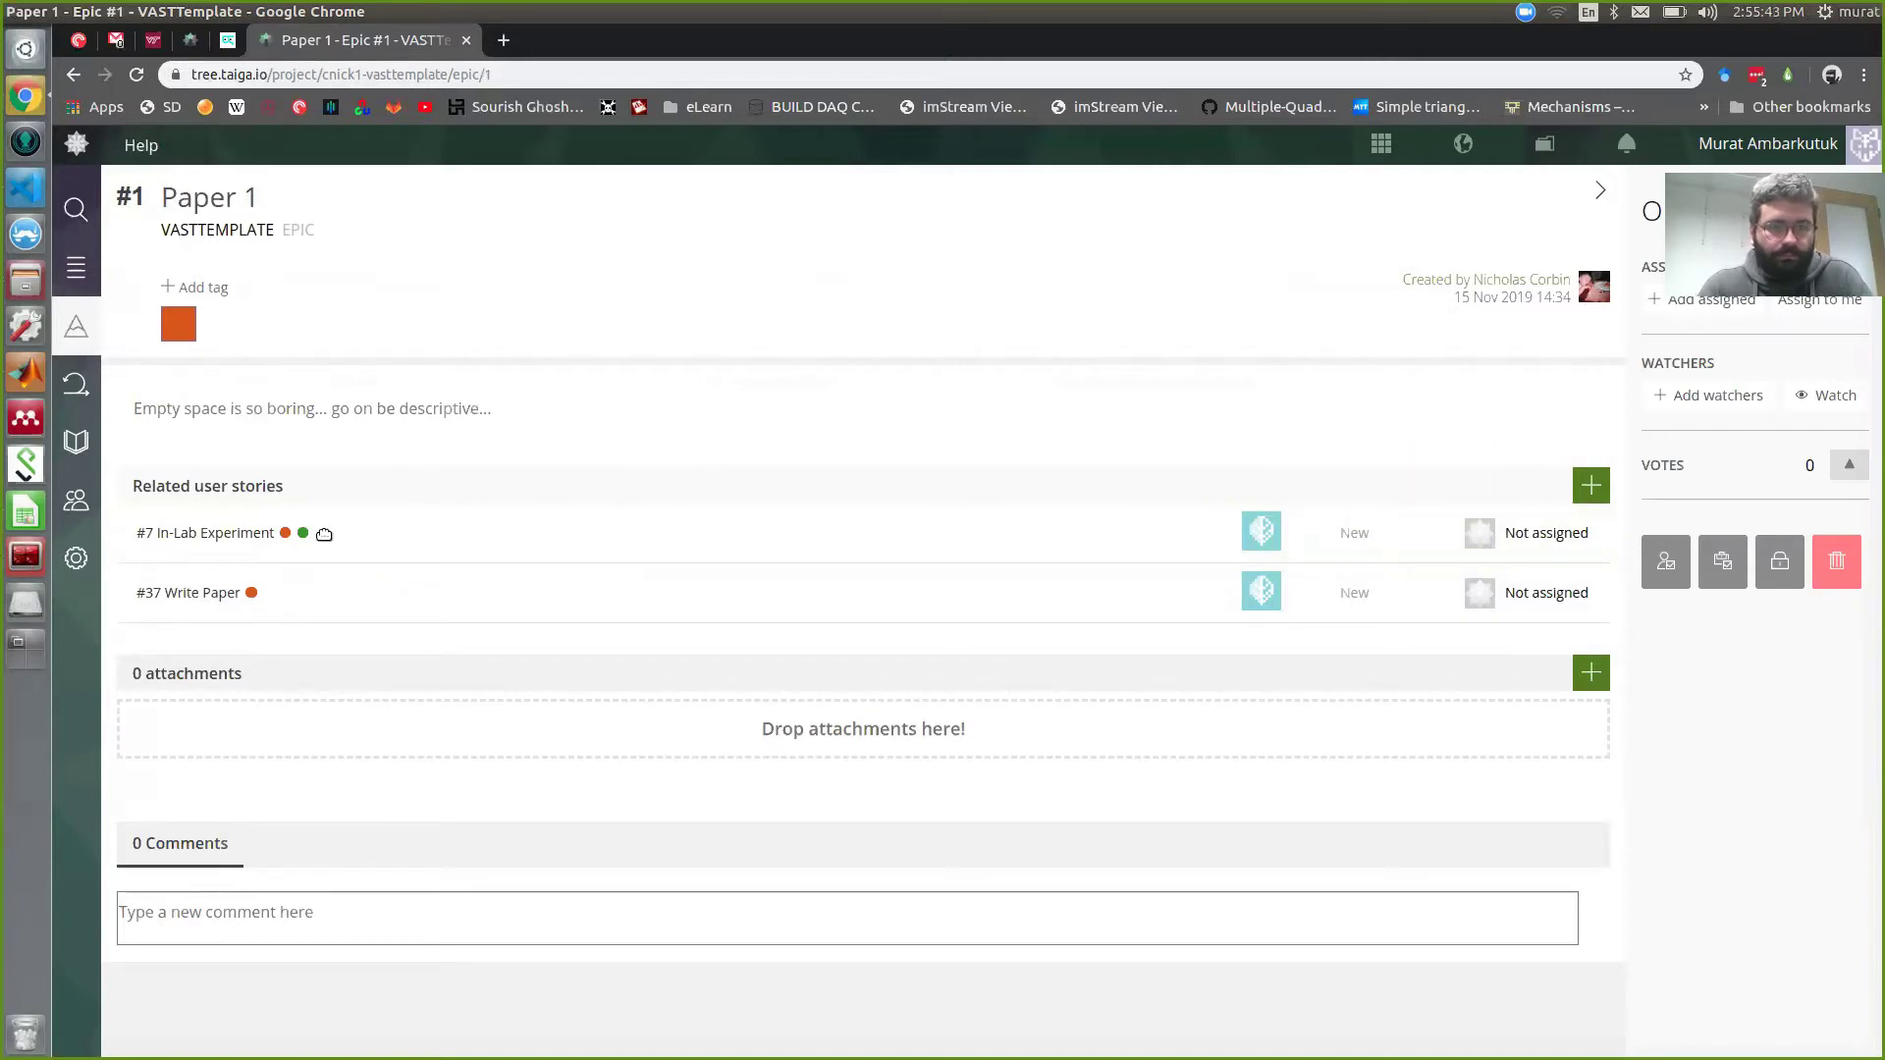
Step: Open user story #7 In-Lab Experiment from Paper 1's related user stories
{"action": "left_click", "coordinate": [259, 542]}
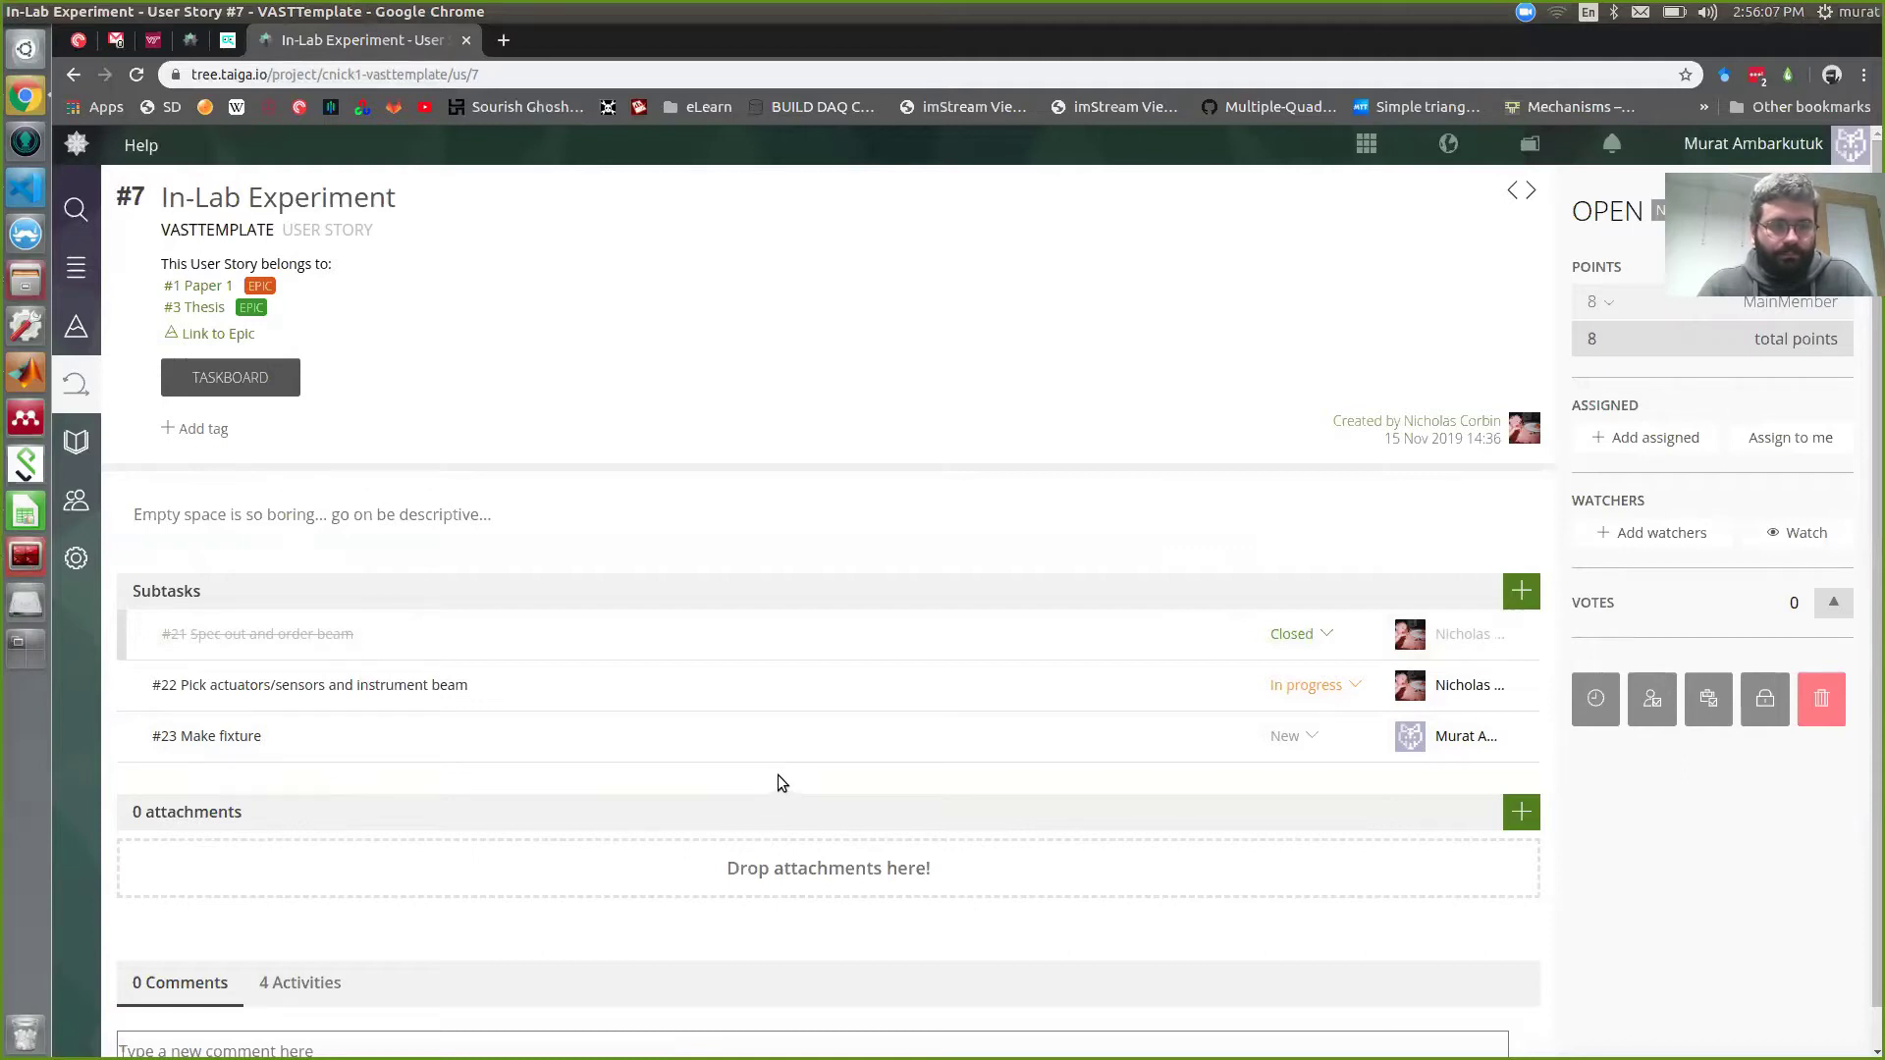
Step: Move story #8 In-Field Experiment from the VASTTemplate backlog into Sprint 1
{"action": "left_click", "coordinate": [73, 374]}
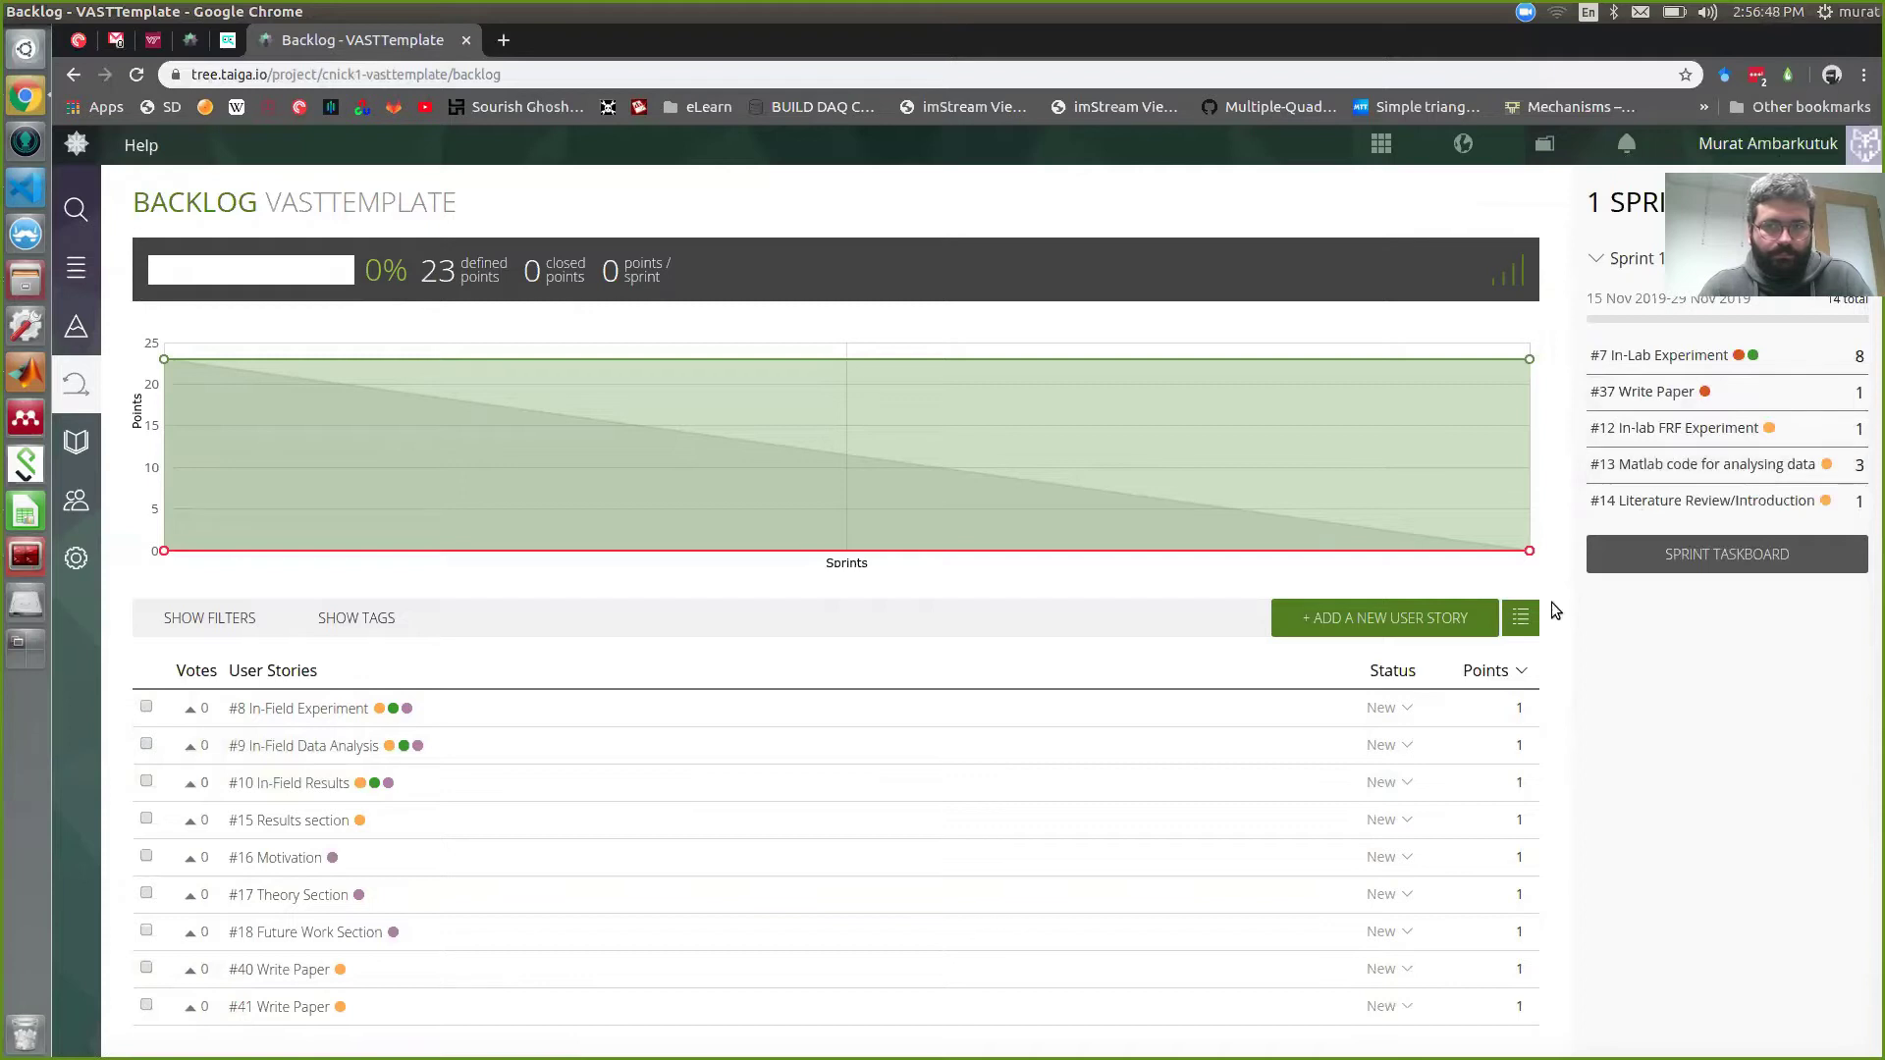
{"action": "left_click_drag", "start_coordinate": [1195, 706], "coordinate": [1696, 518]}
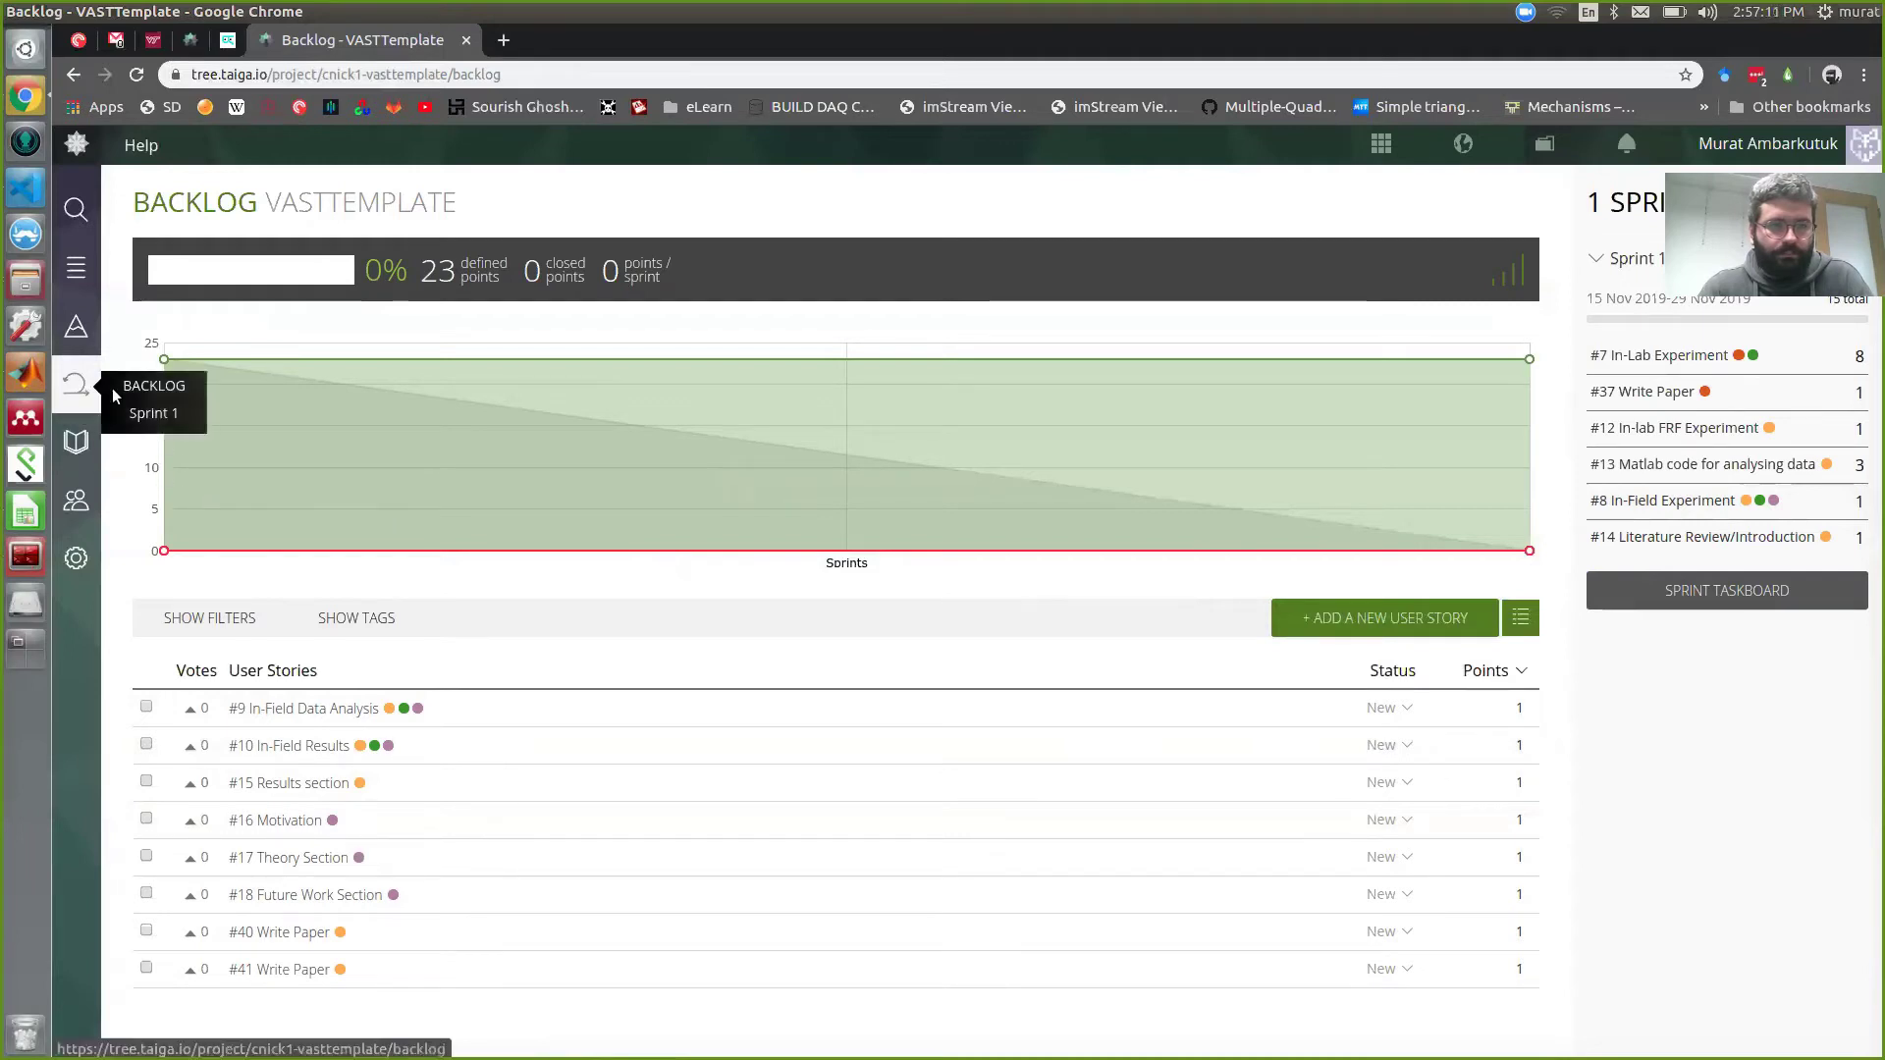
Step: Open the Sprint 1 taskboard and scroll around its task columns
{"action": "left_click", "coordinate": [145, 416]}
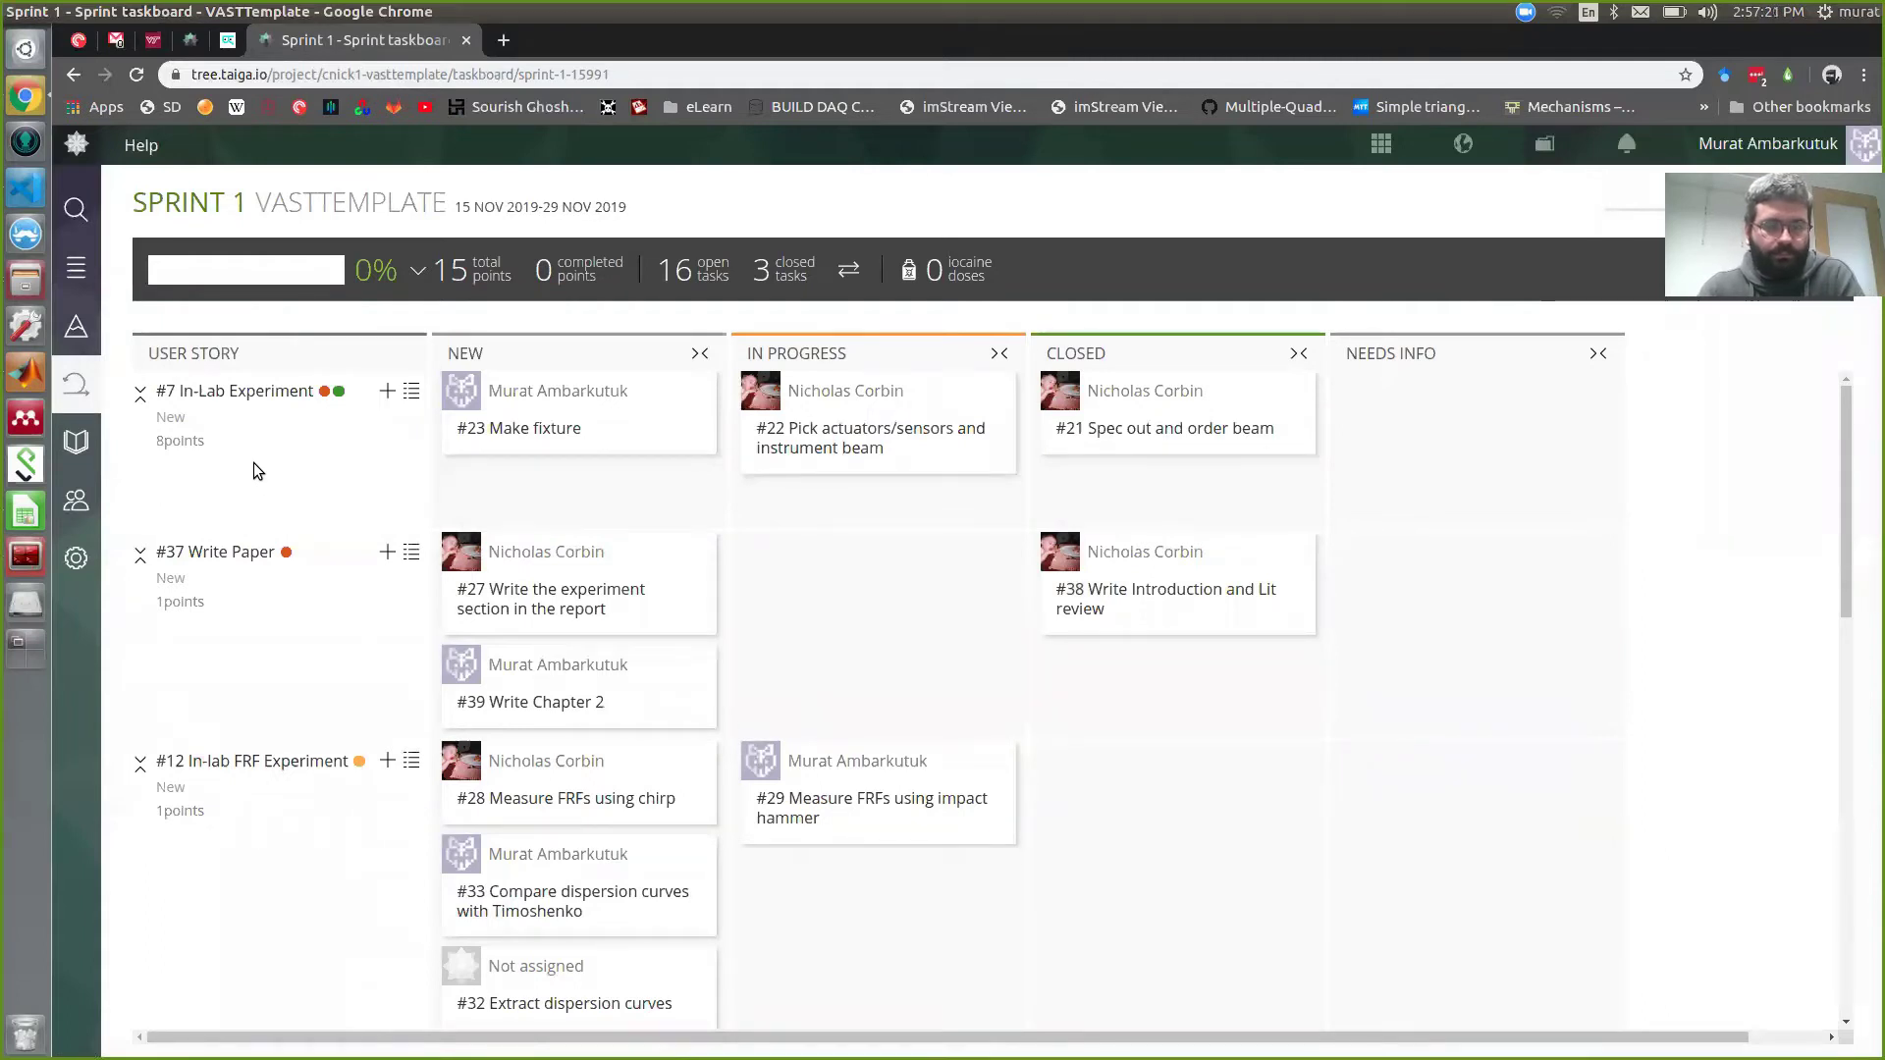
{"action": "mouse_move", "coordinate": [455, 538]}
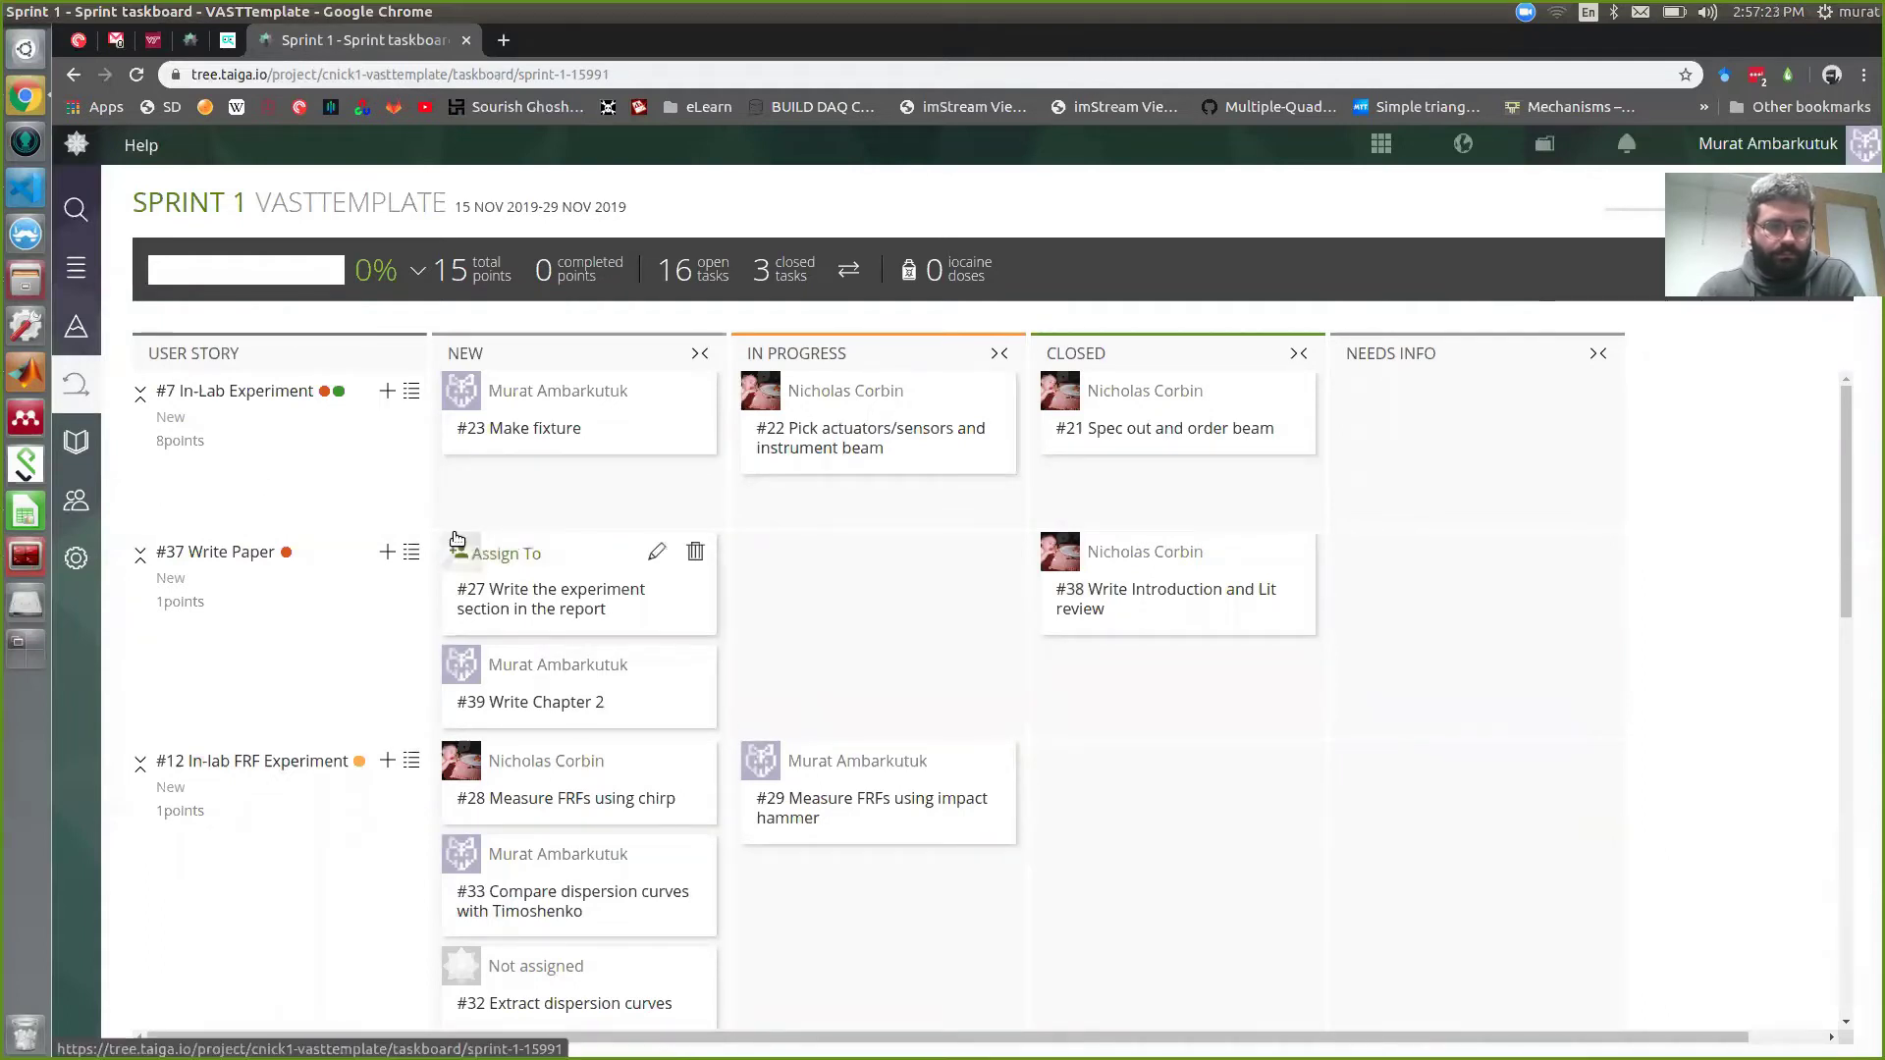
{"action": "scroll", "coordinate": [455, 538], "scroll_direction": "down", "scroll_amount": 10}
{"action": "scroll", "coordinate": [455, 538], "scroll_direction": "right", "scroll_amount": 2}
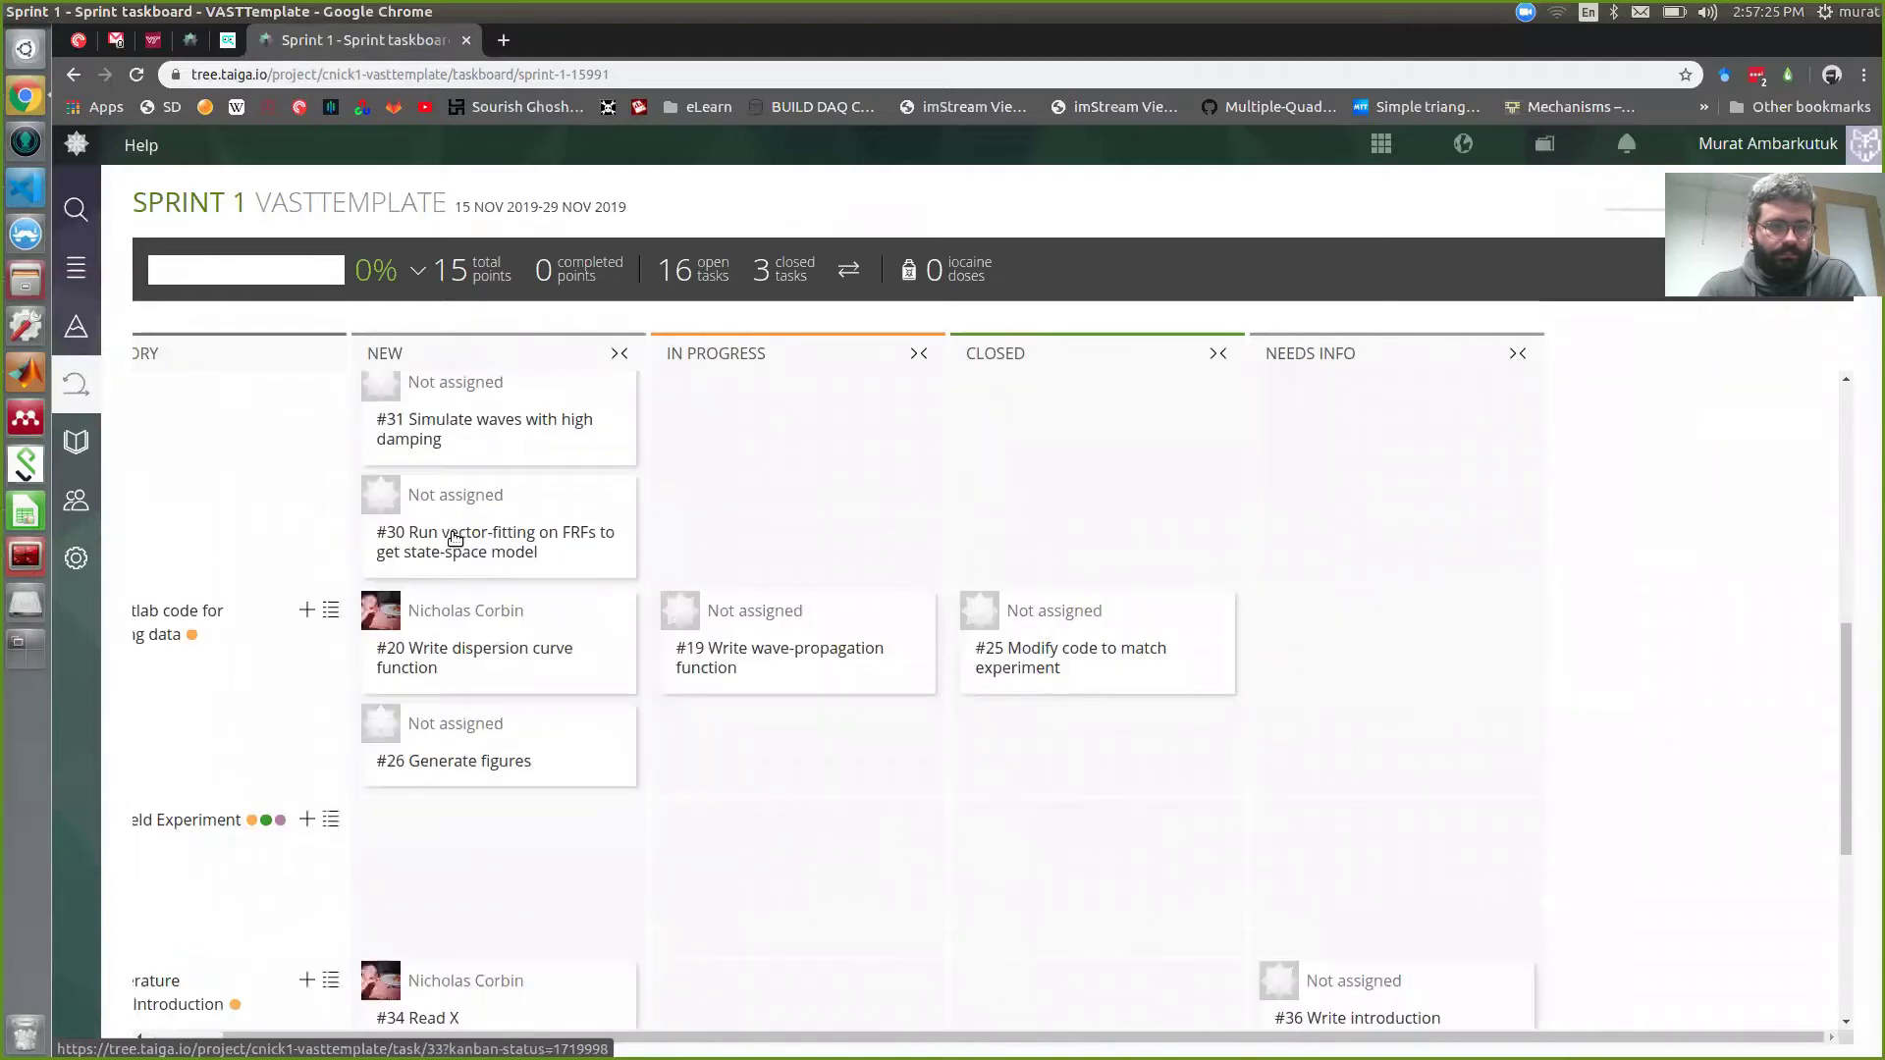
{"action": "scroll", "coordinate": [455, 538], "scroll_direction": "down", "scroll_amount": 3}
{"action": "scroll", "coordinate": [455, 538], "scroll_direction": "up", "scroll_amount": 10}
{"action": "scroll", "coordinate": [455, 538], "scroll_direction": "left", "scroll_amount": 2}
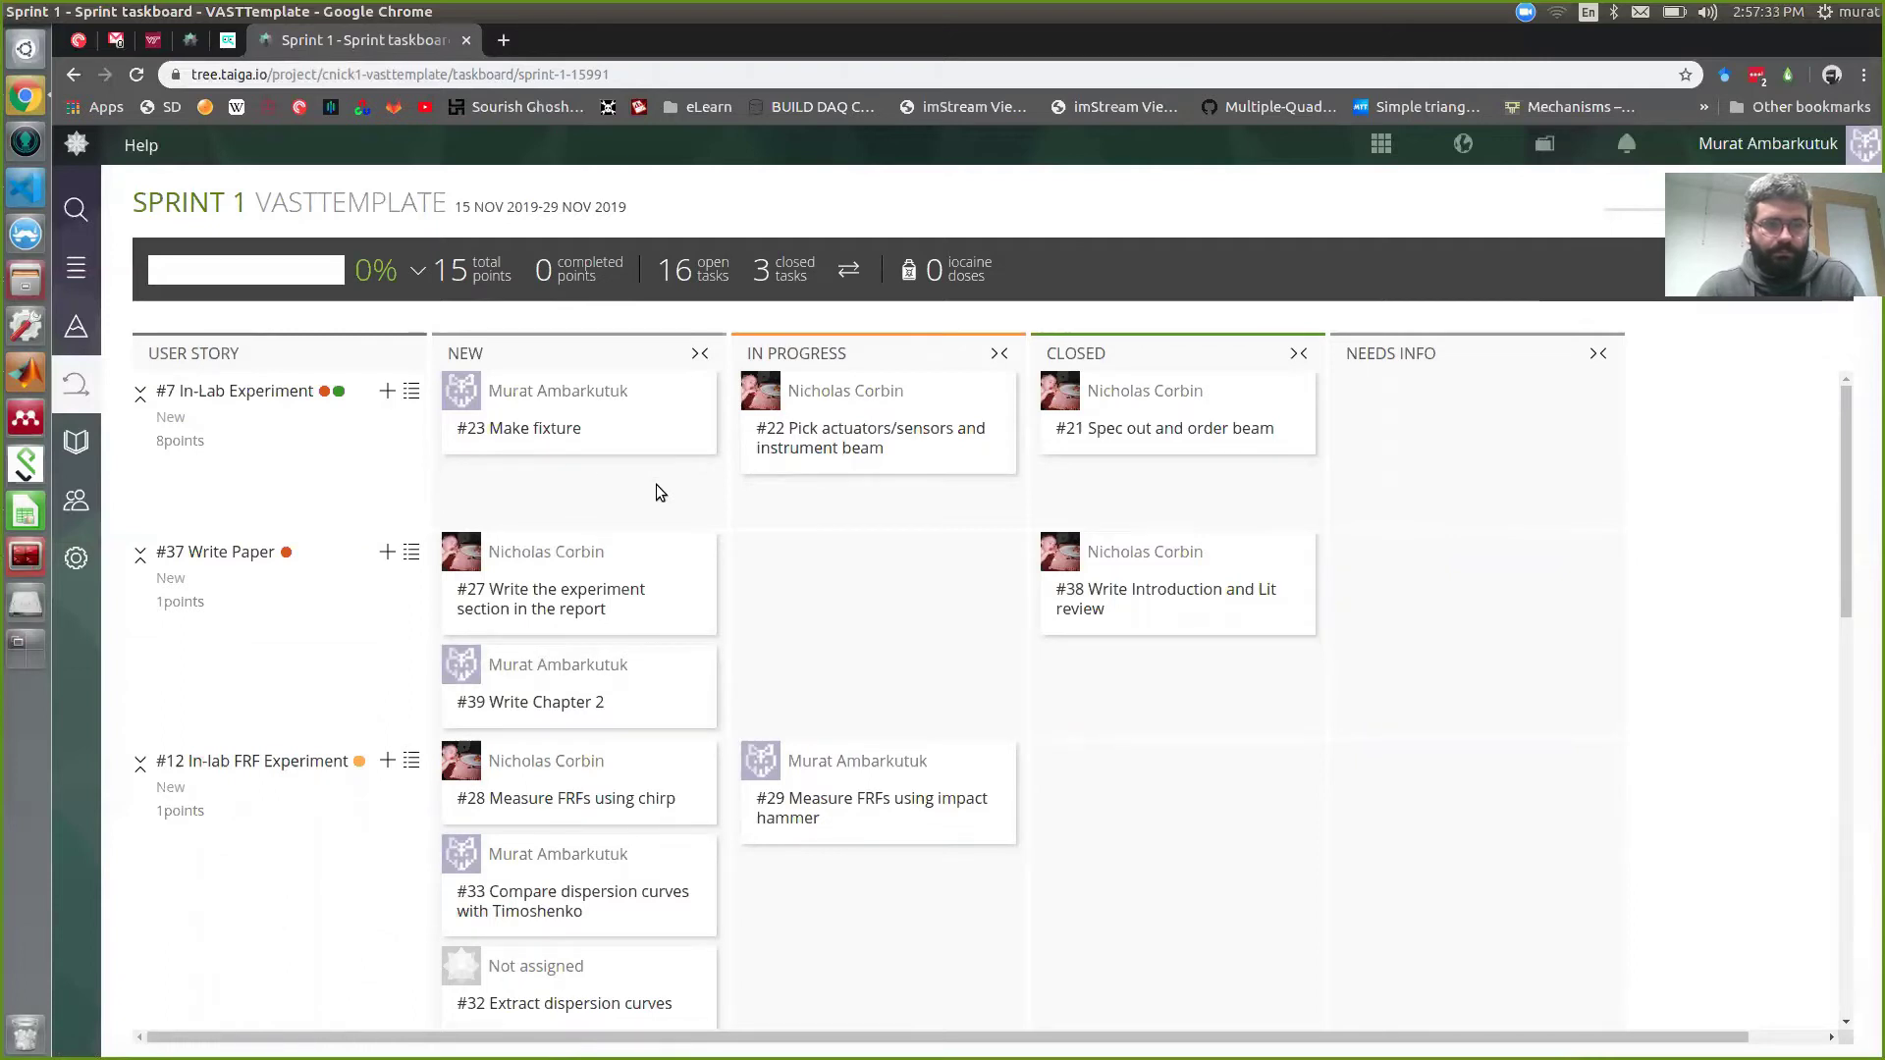
Step: Bulk-add tasks Design of experiment and Buy sensors to story #7, moving #42 to In Progress and #43 to Closed
{"action": "left_click", "coordinate": [413, 395]}
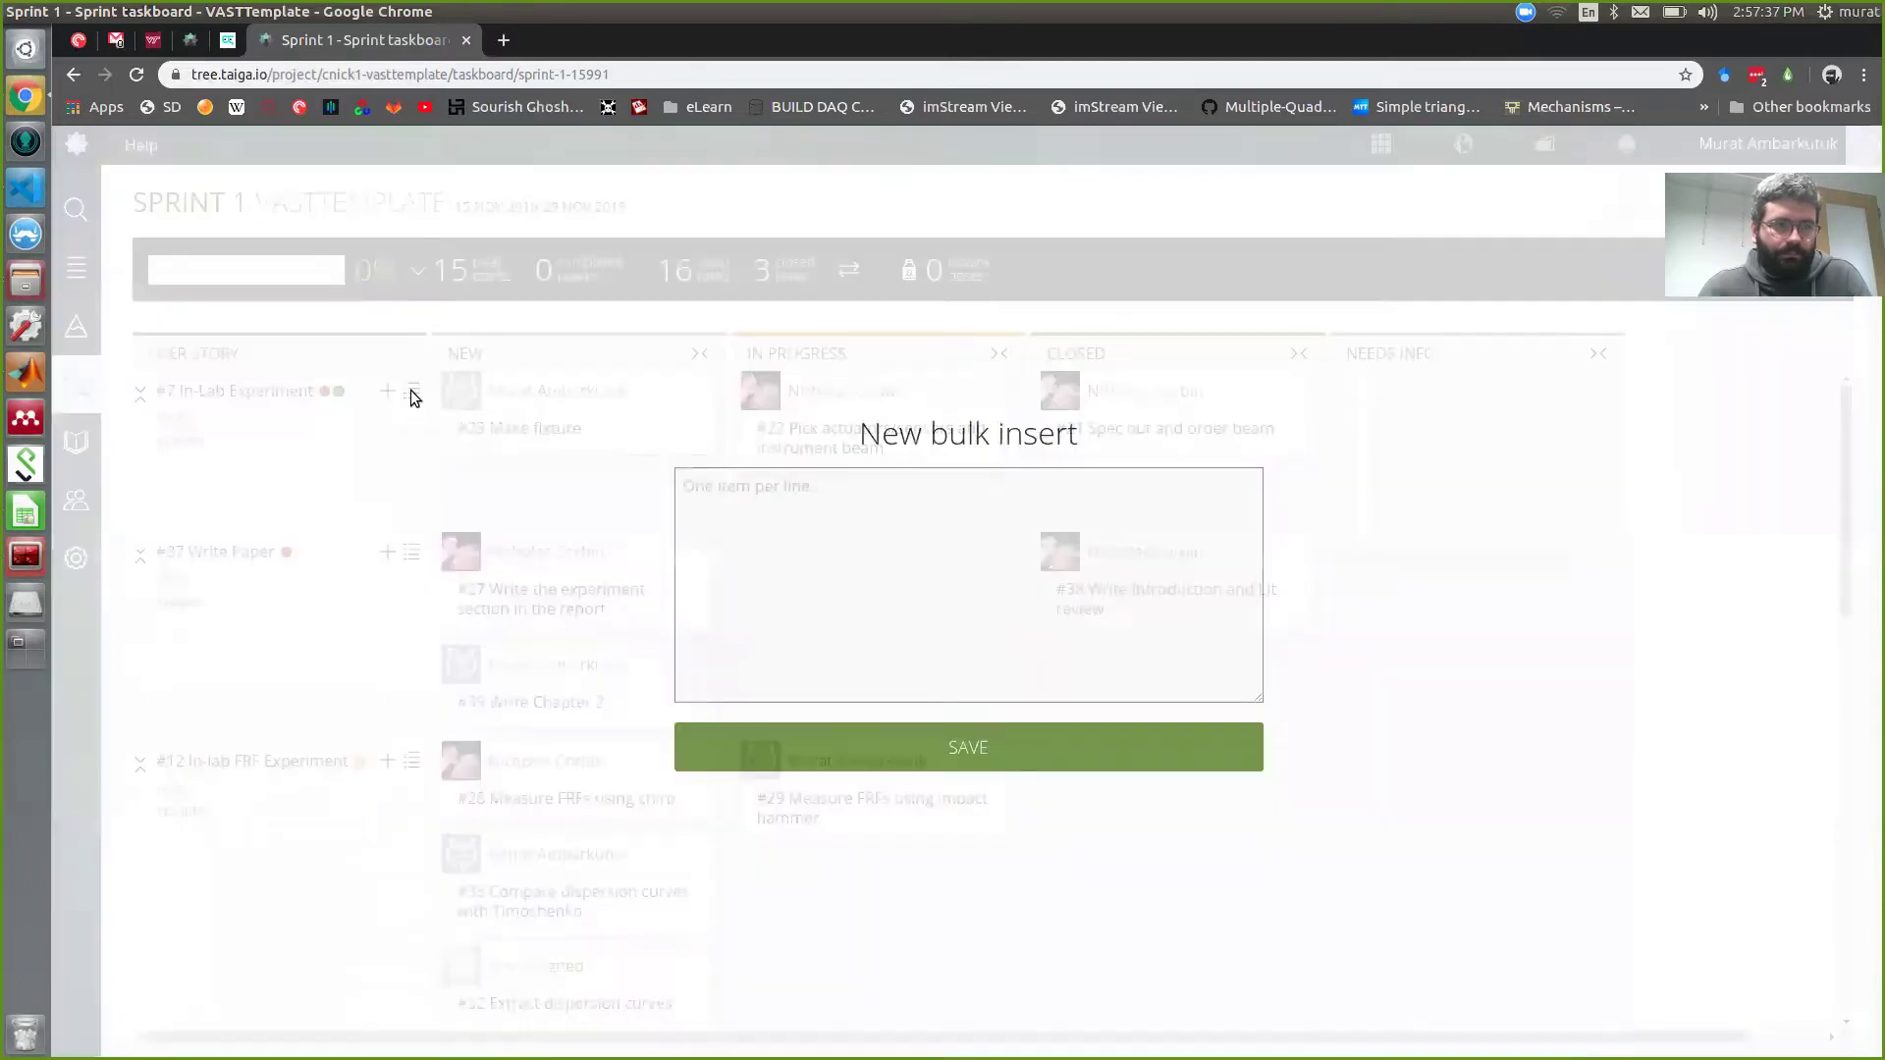
{"action": "type", "text": "D"}
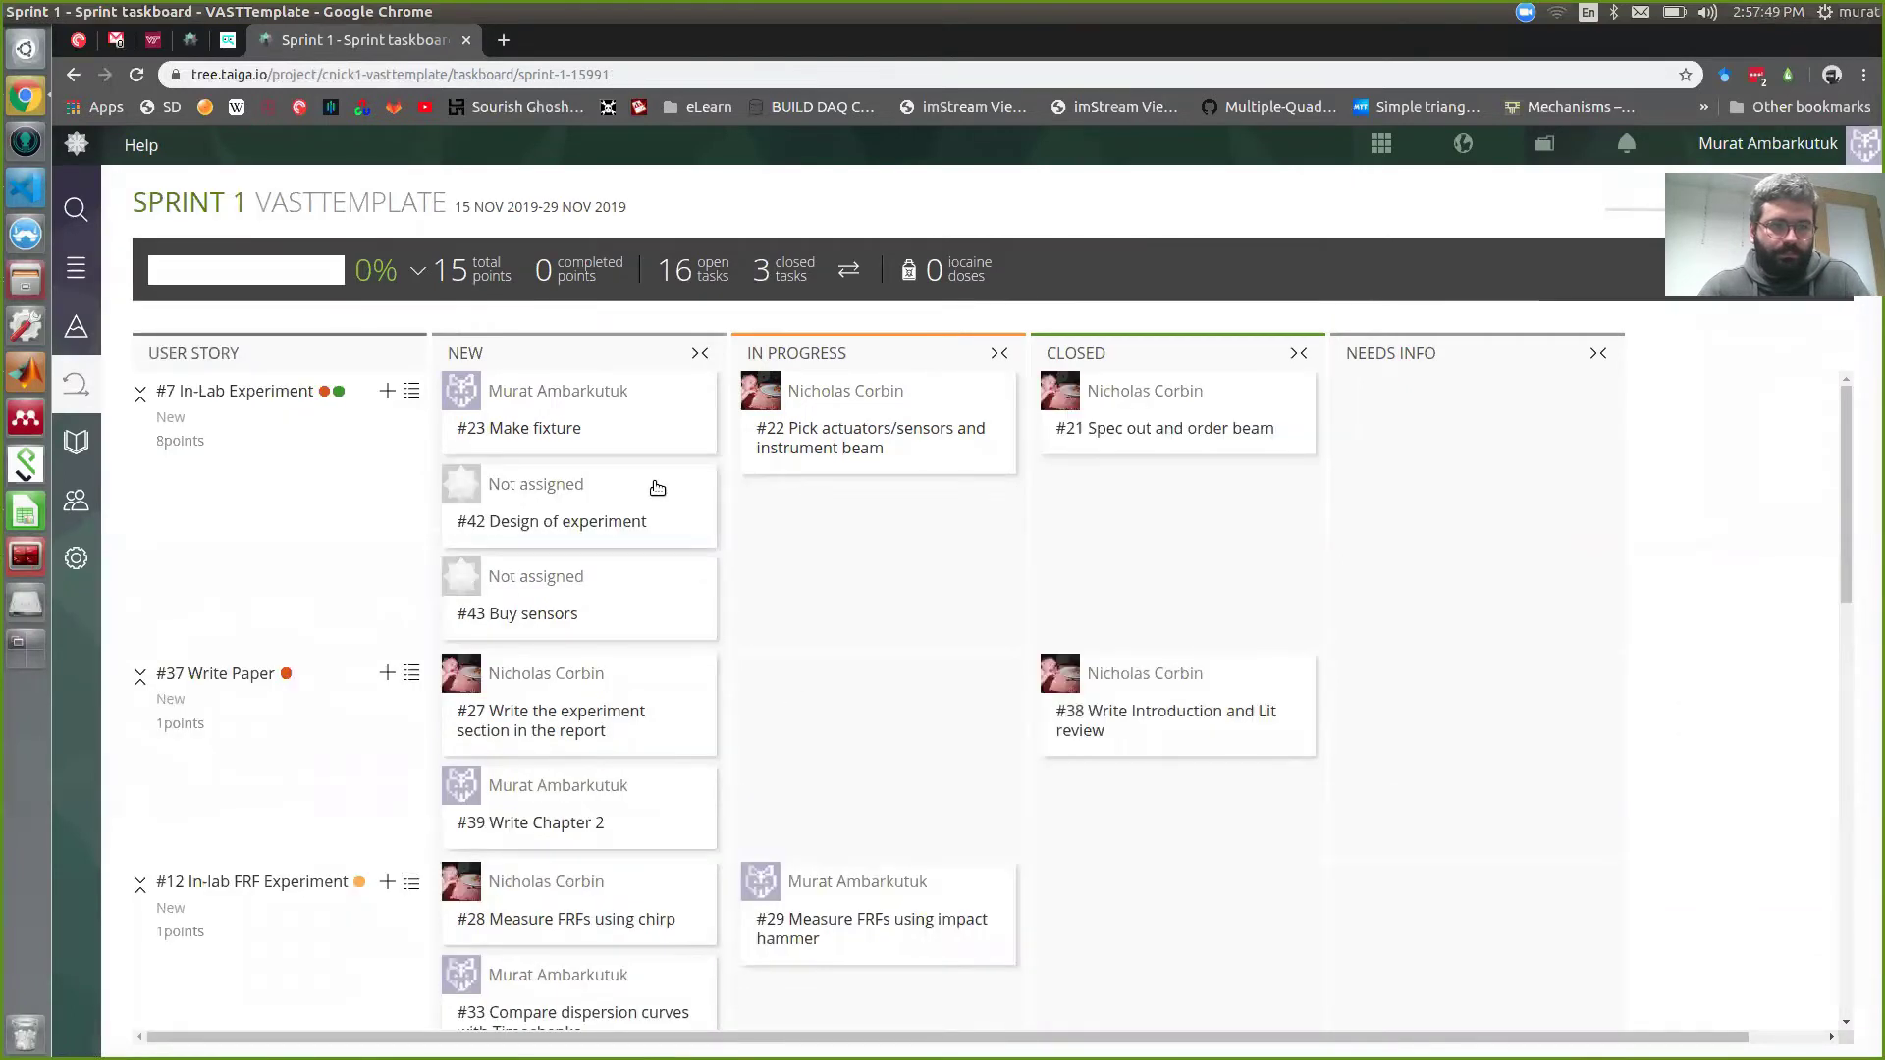
{"action": "mouse_move", "coordinate": [648, 481]}
{"action": "left_click_drag", "start_coordinate": [633, 481], "coordinate": [893, 504]}
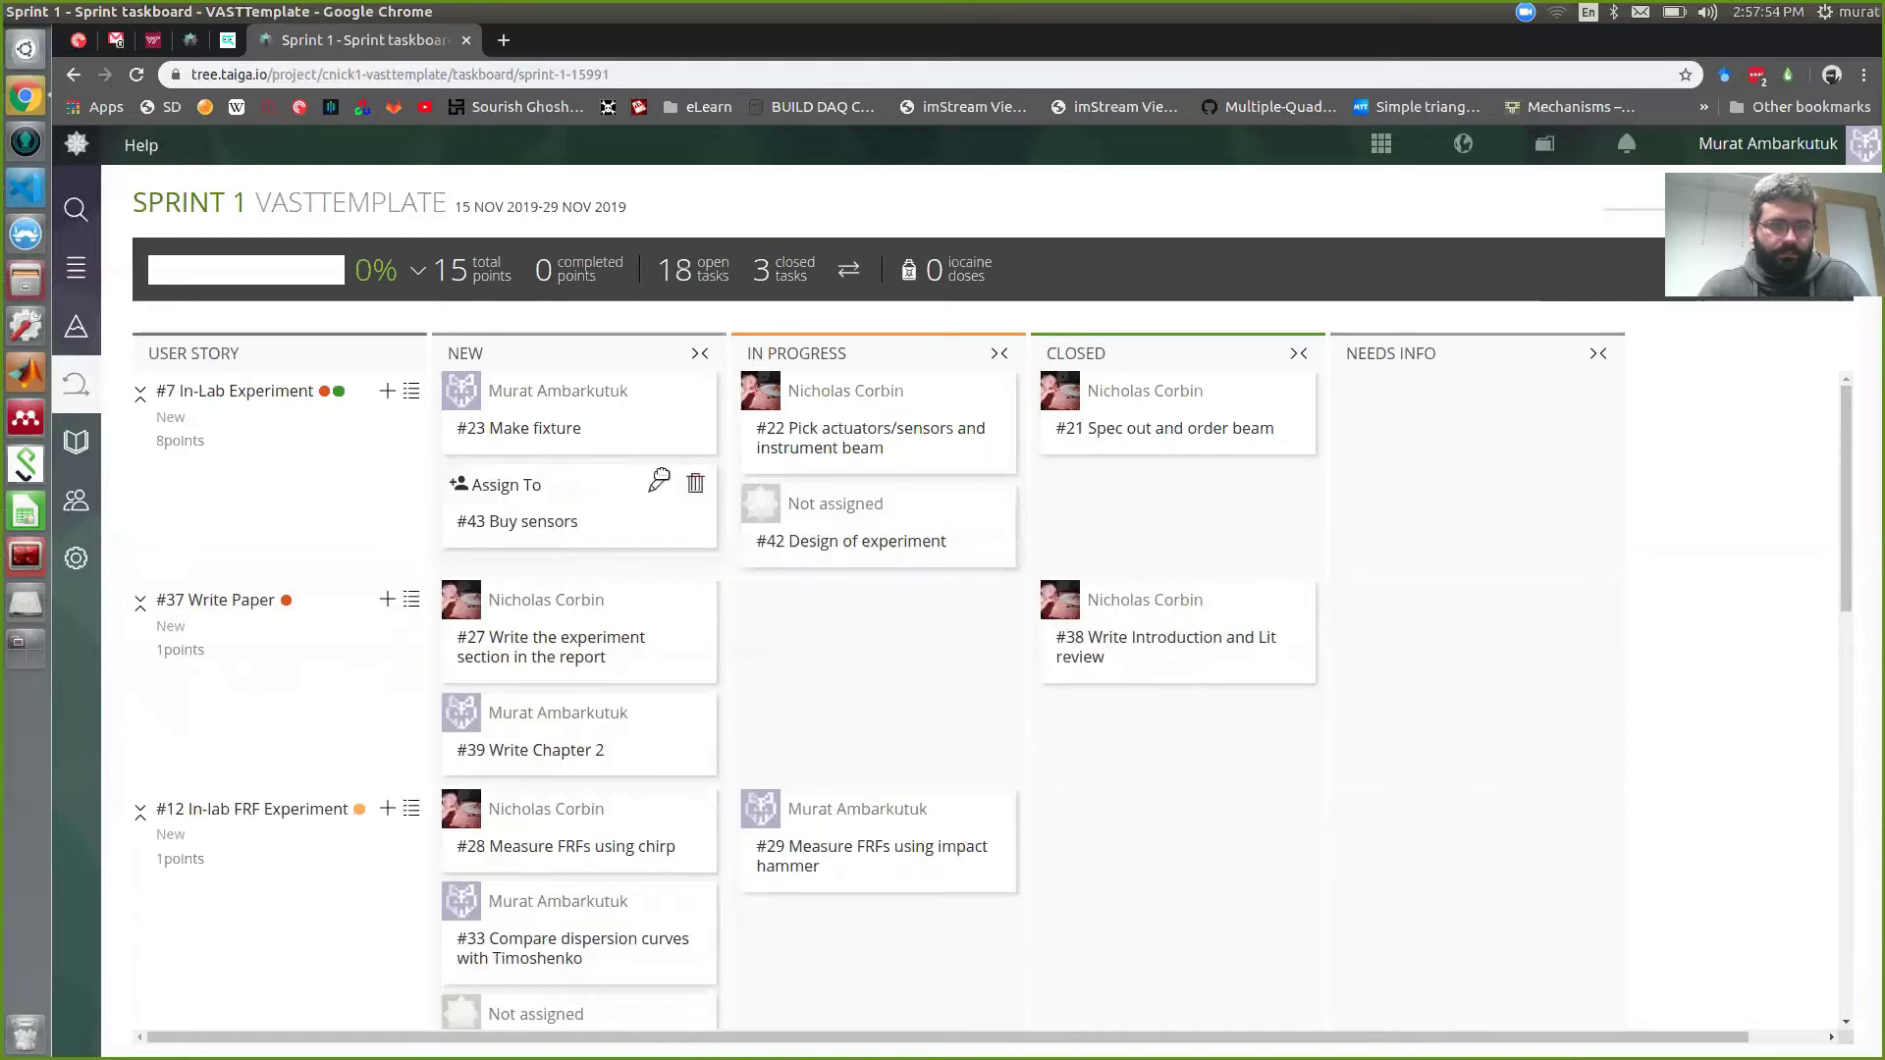
{"action": "left_click_drag", "start_coordinate": [609, 481], "coordinate": [1159, 608]}
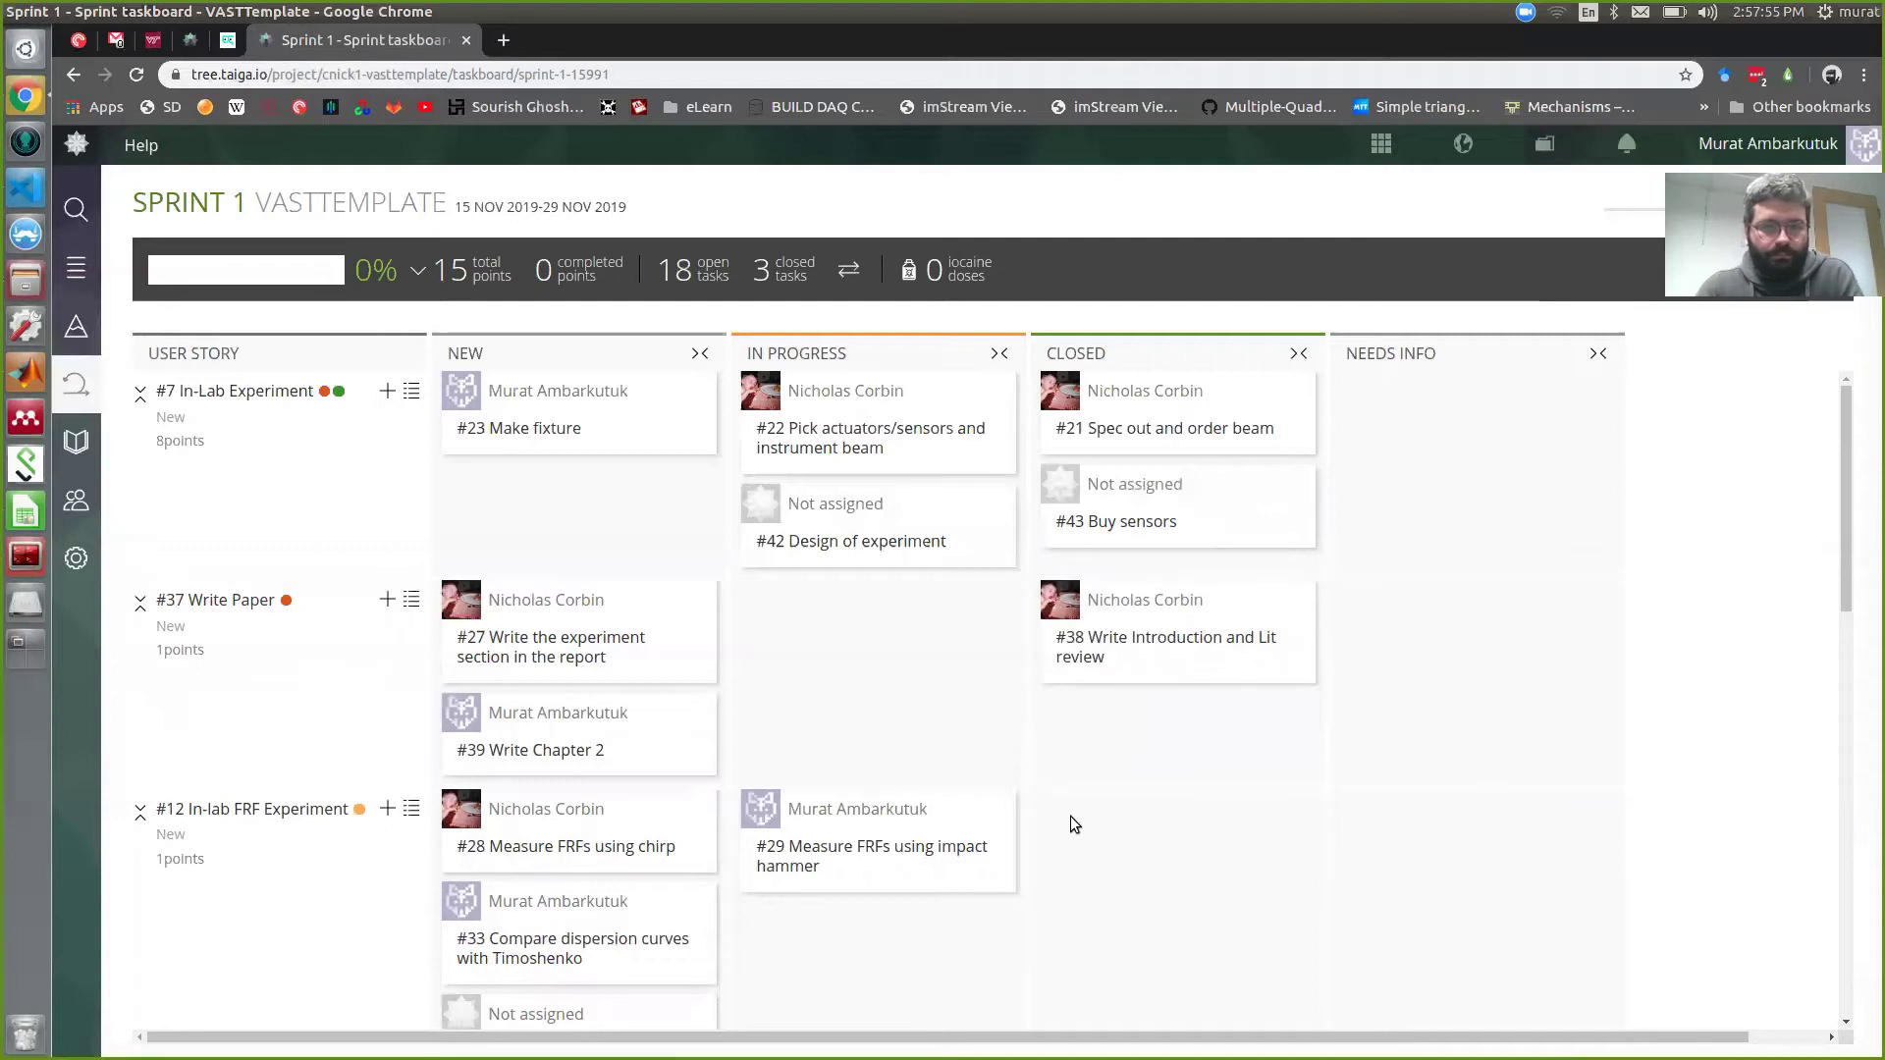
Step: Open the project settings and scroll the Statuses list down to Task statuses
{"action": "left_click", "coordinate": [85, 558]}
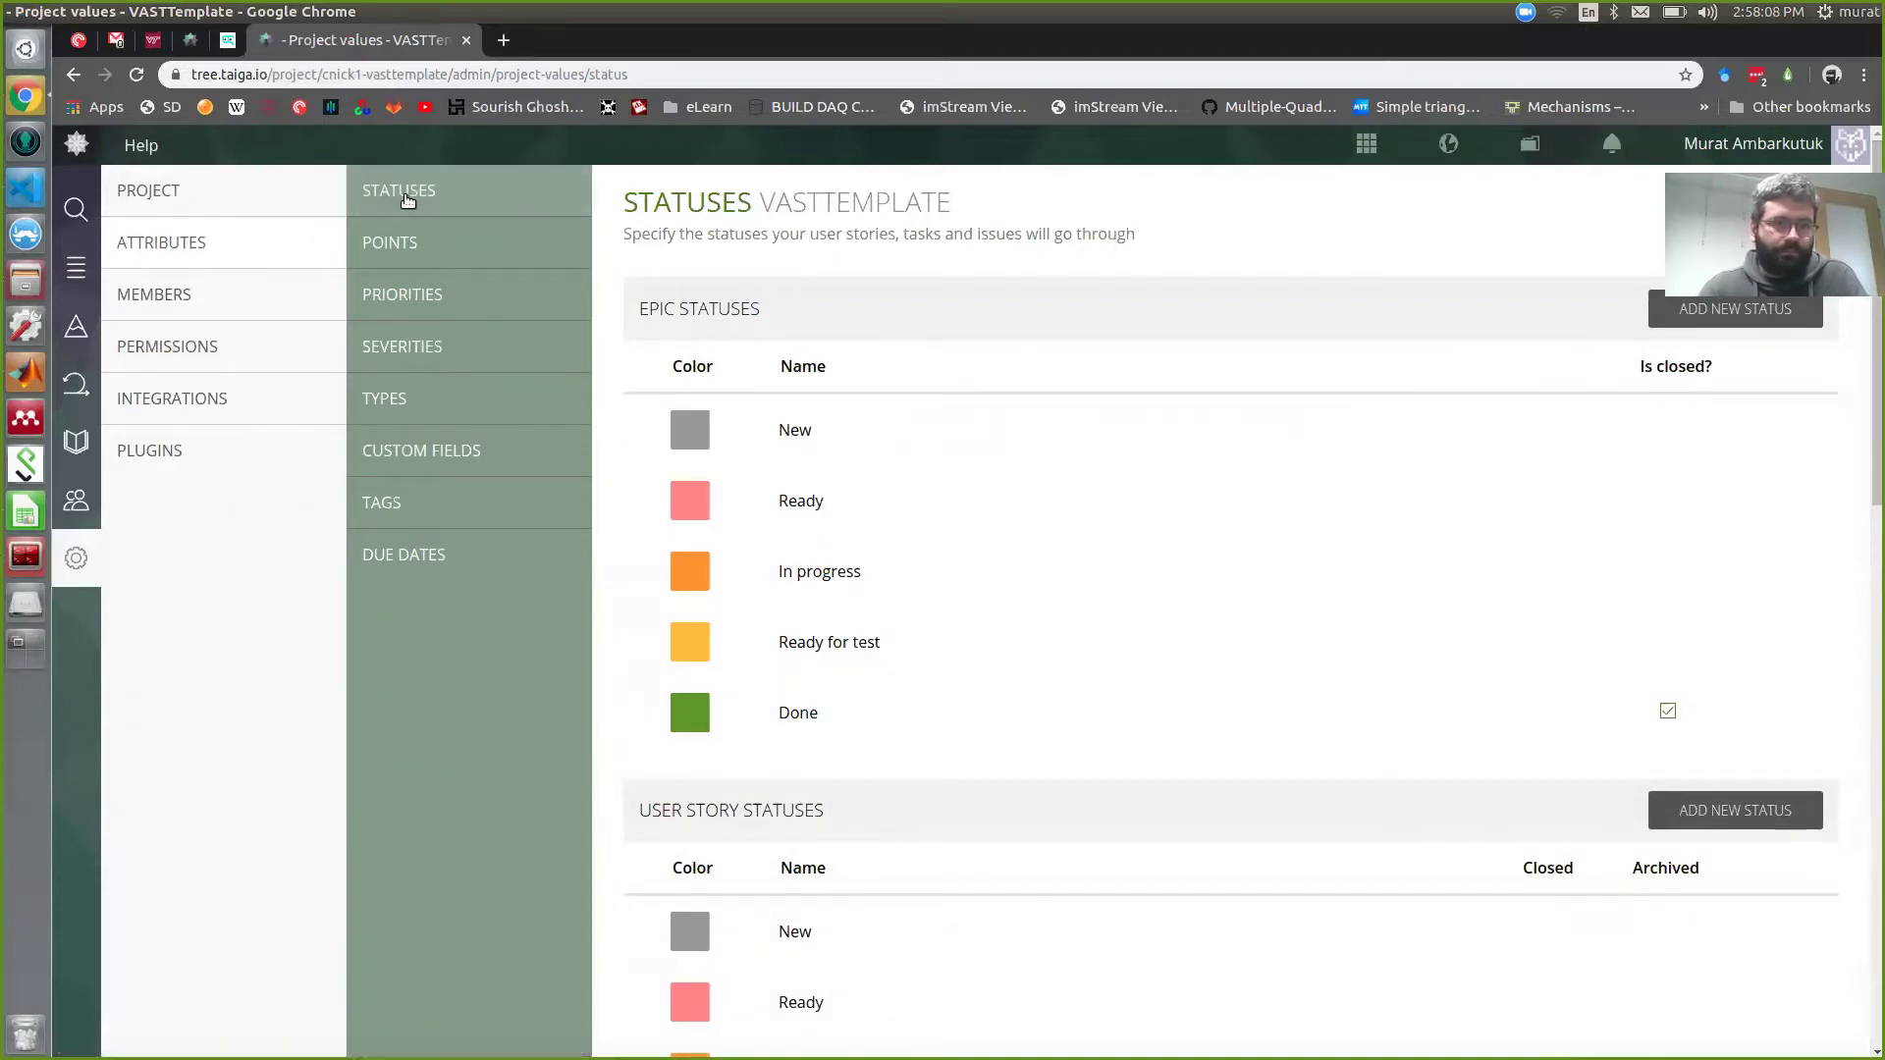
{"action": "scroll", "coordinate": [764, 369], "scroll_direction": "down", "scroll_amount": 10}
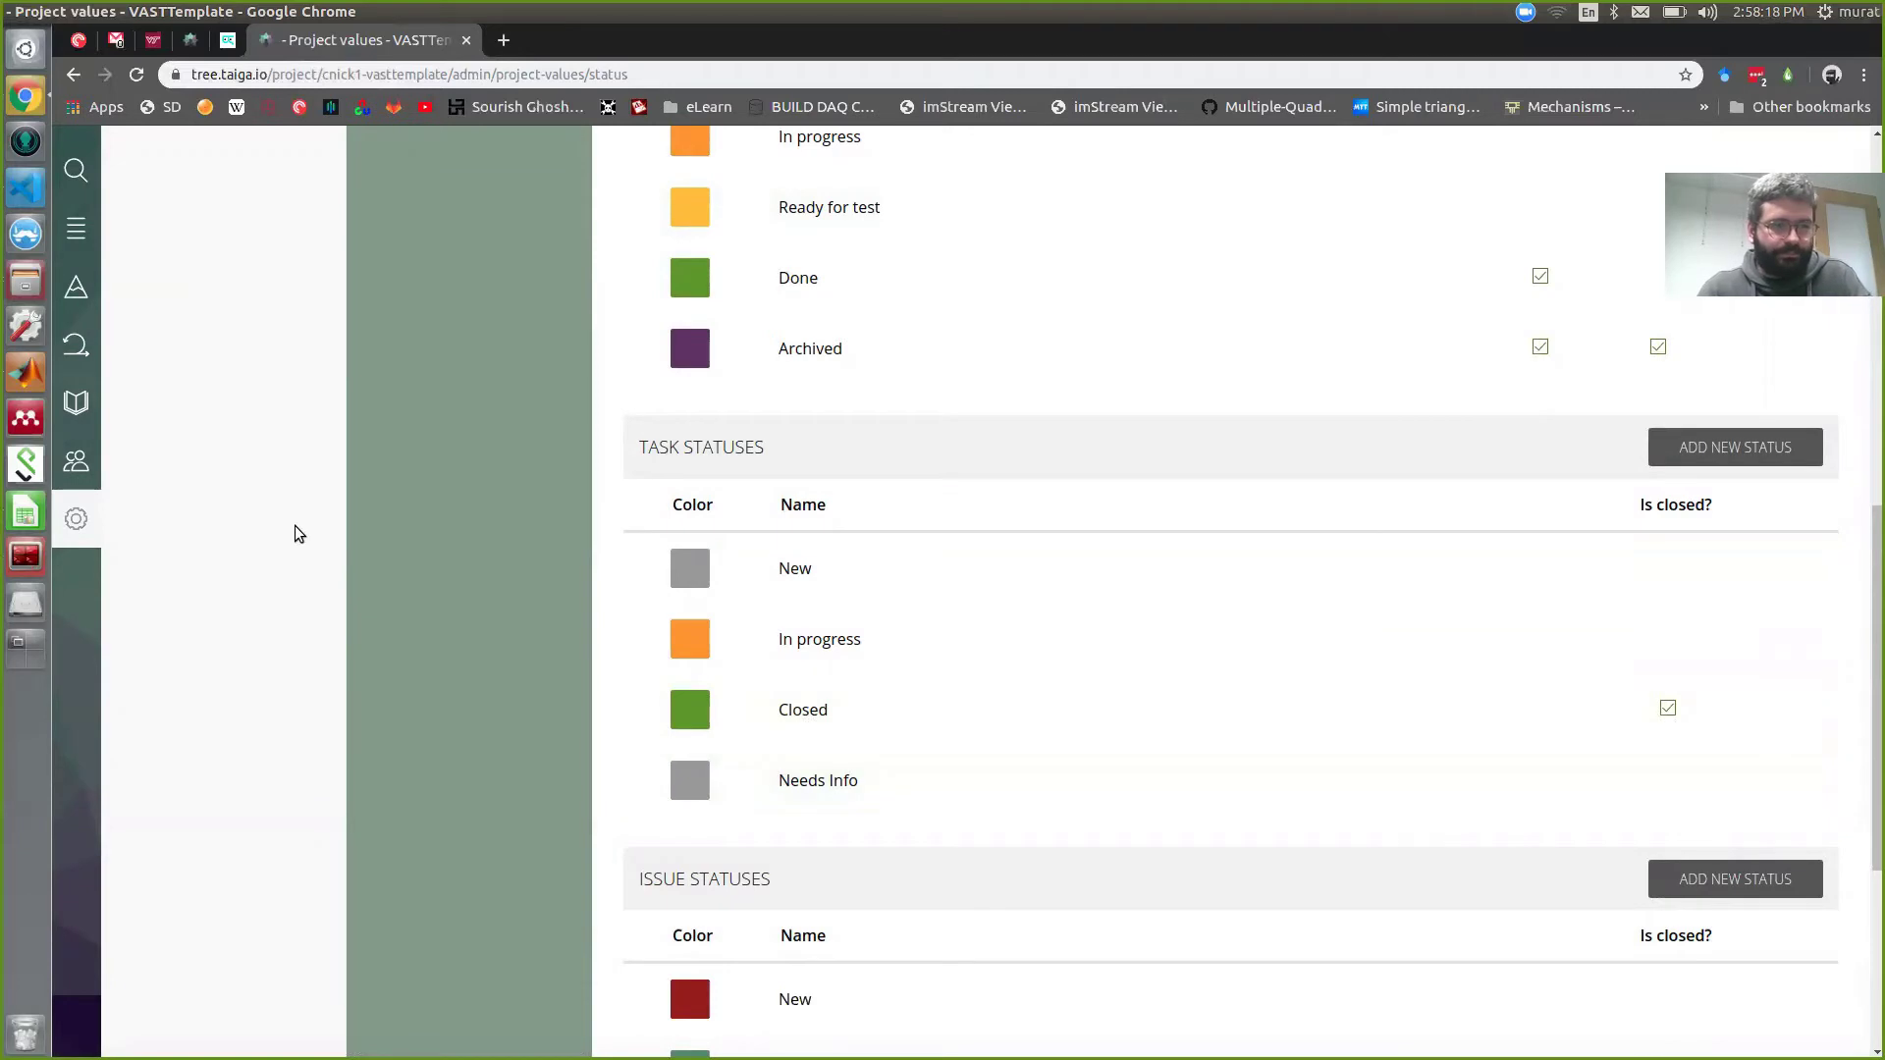
Step: Filter the Sprint 1 taskboard to exclude Closed tasks, then return to the Projects Dashboard
{"action": "mouse_move", "coordinate": [84, 348]}
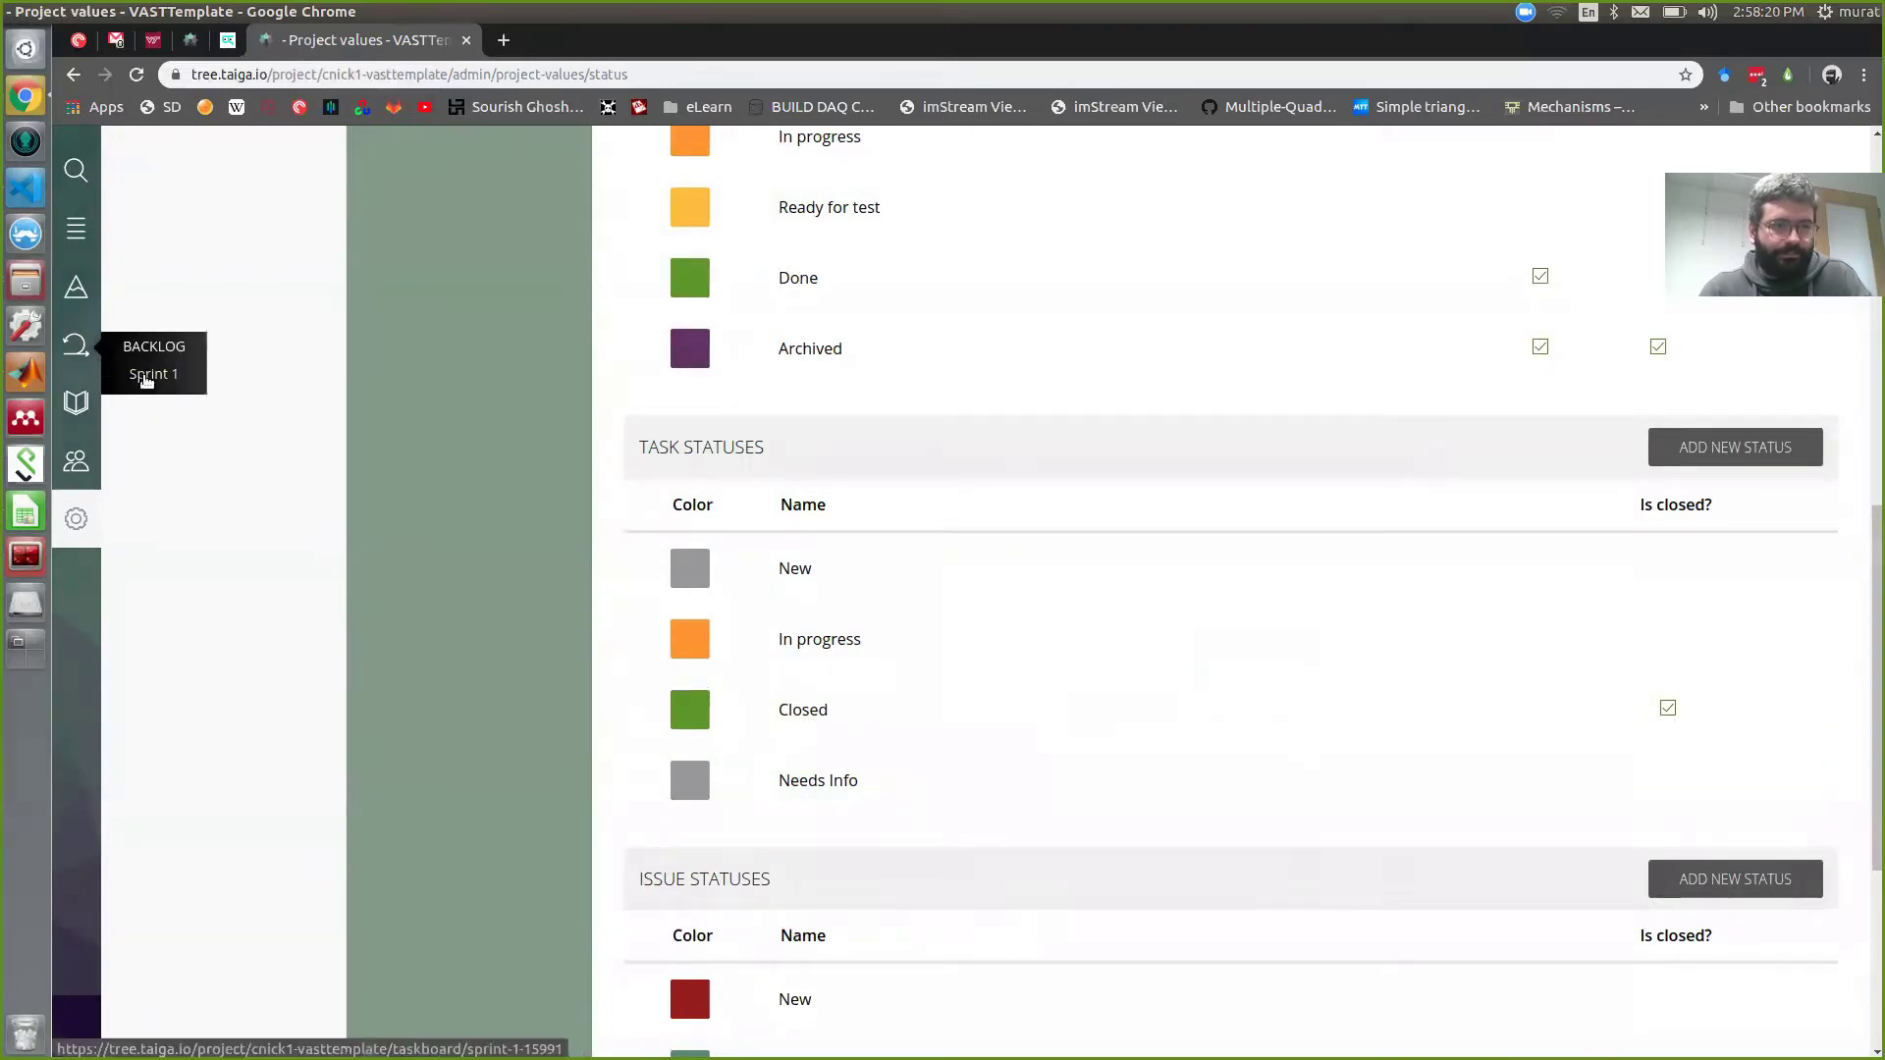
{"action": "left_click", "coordinate": [147, 375]}
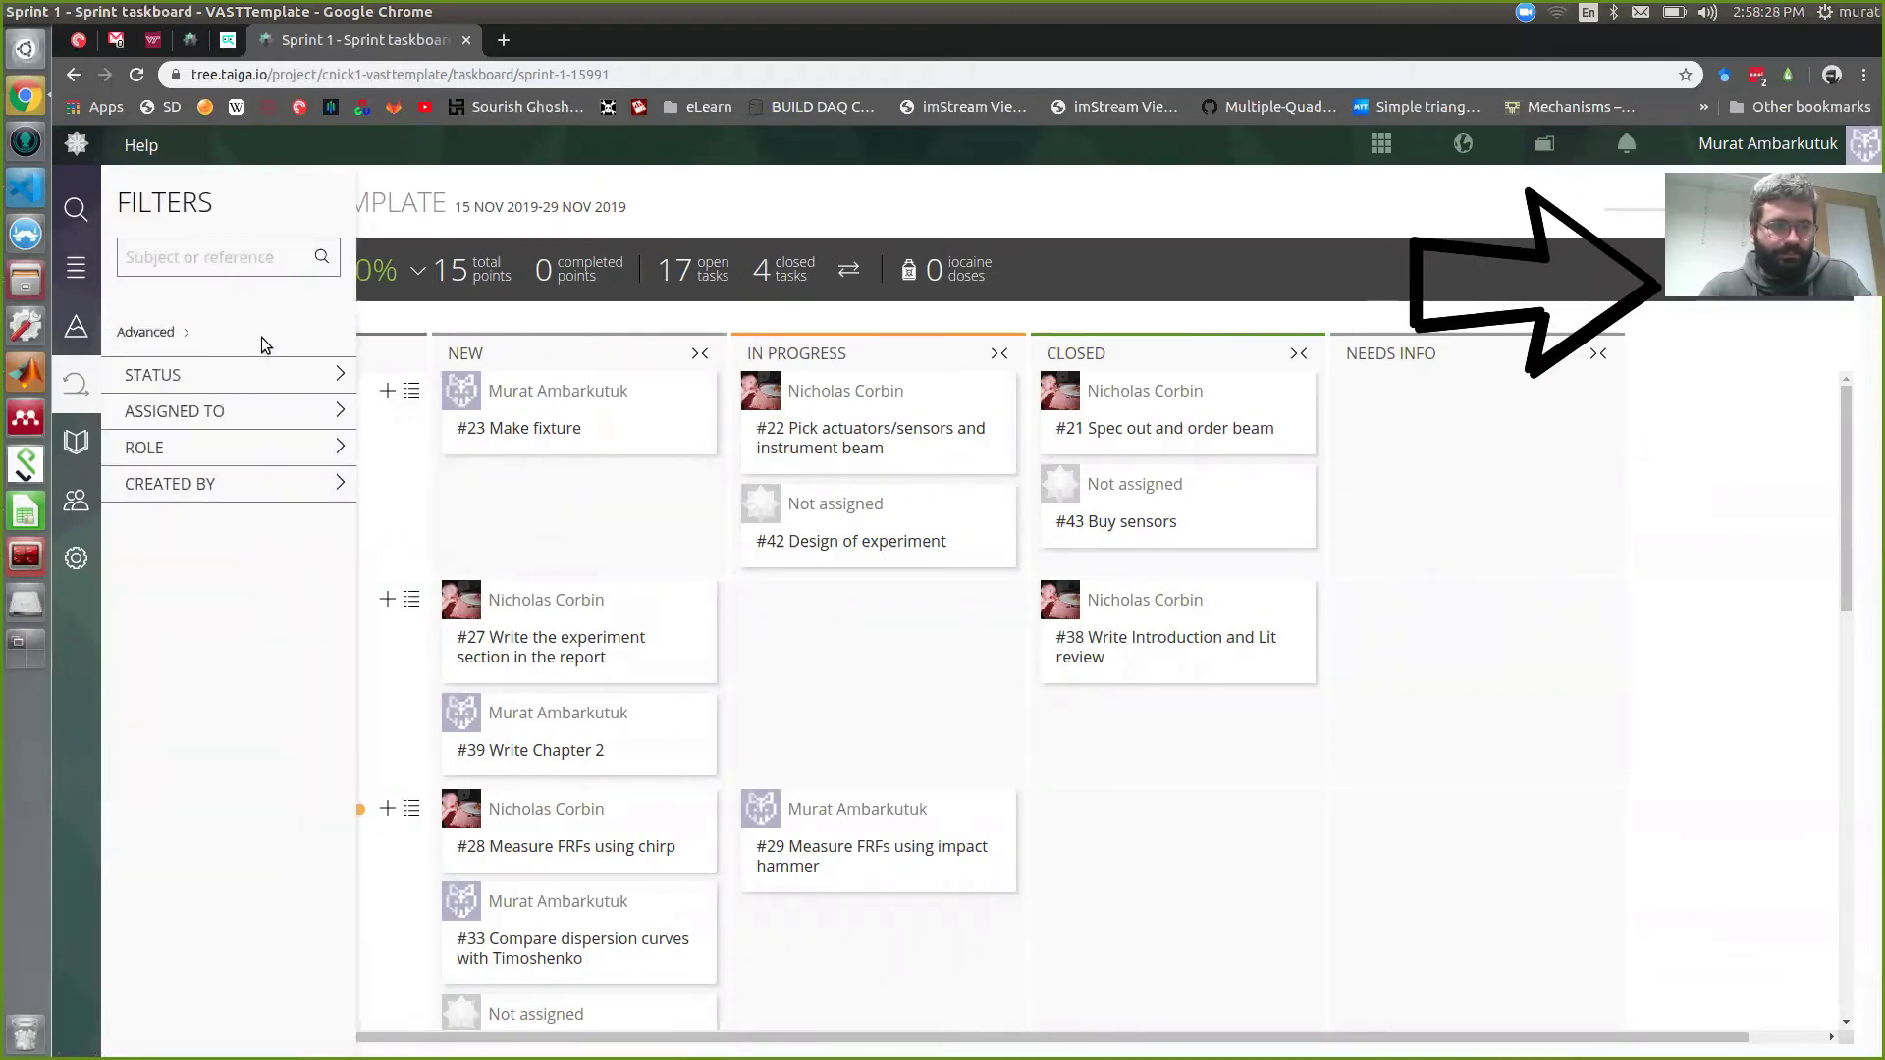
{"action": "left_click", "coordinate": [148, 332]}
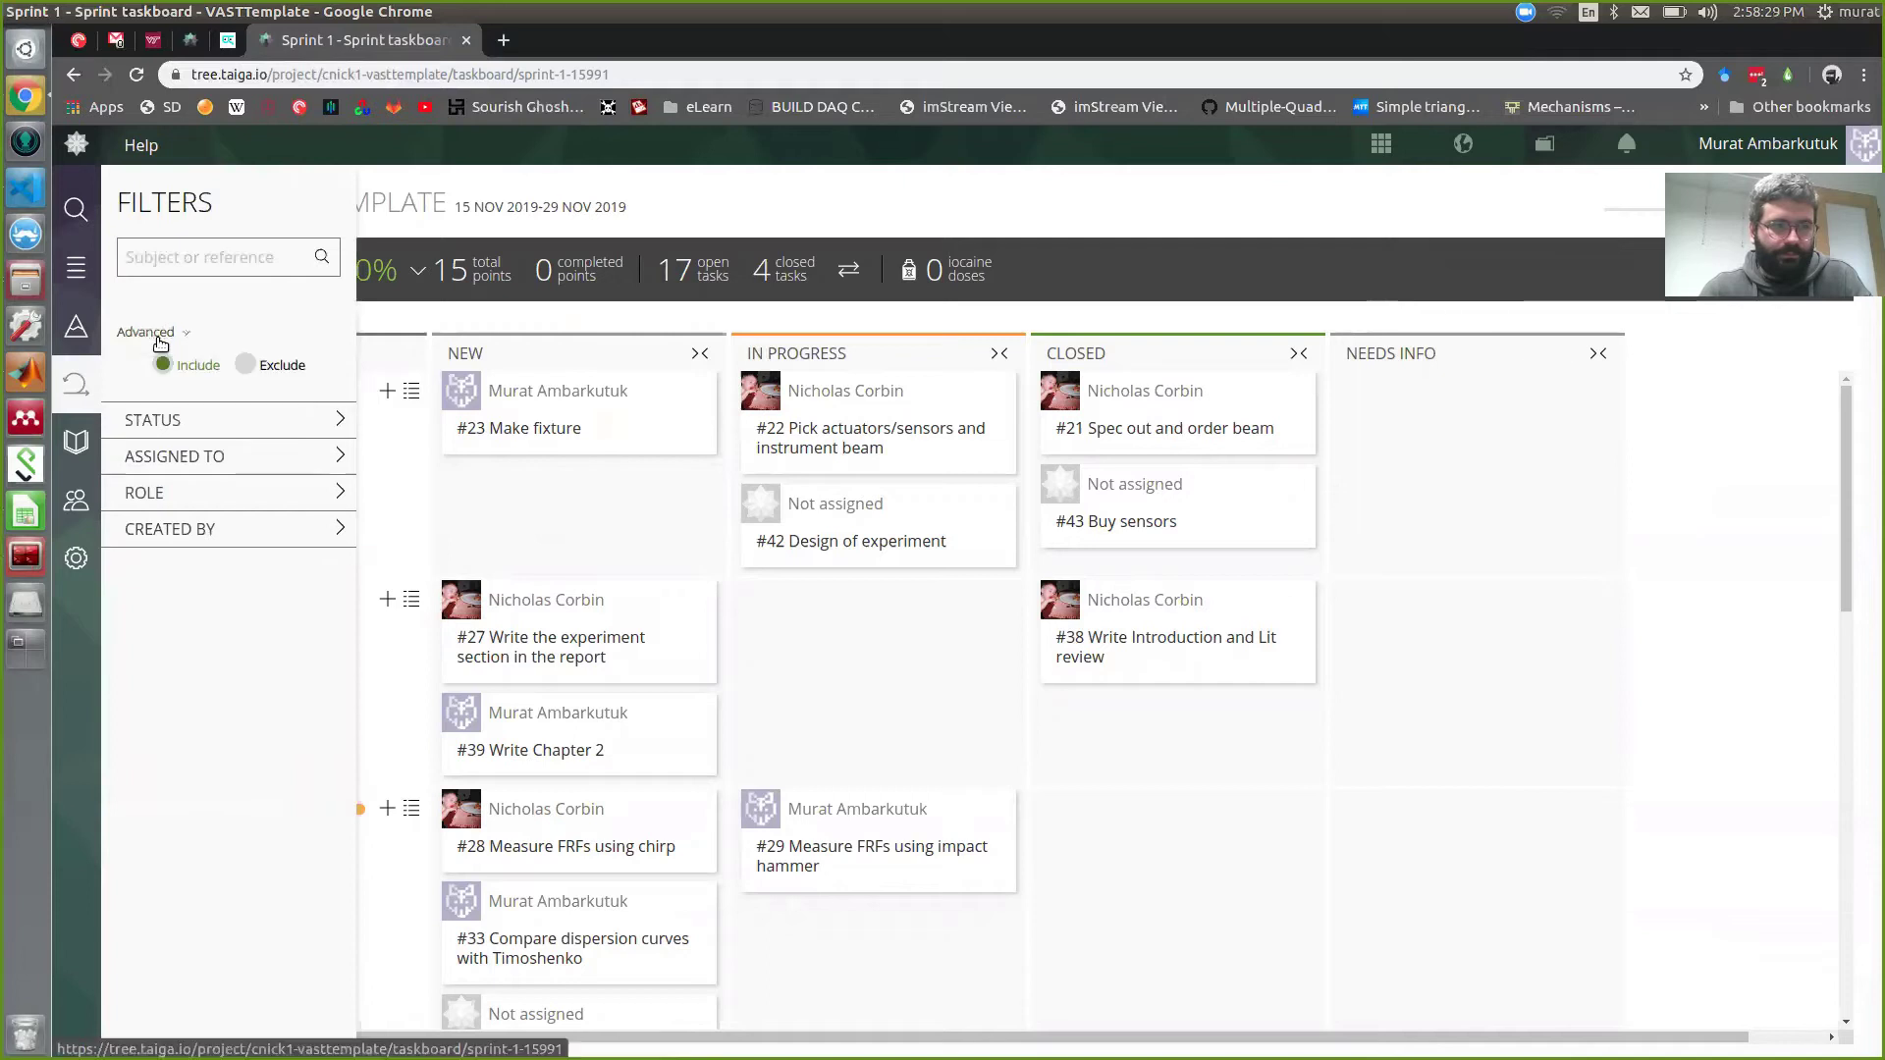
{"action": "left_click", "coordinate": [247, 365]}
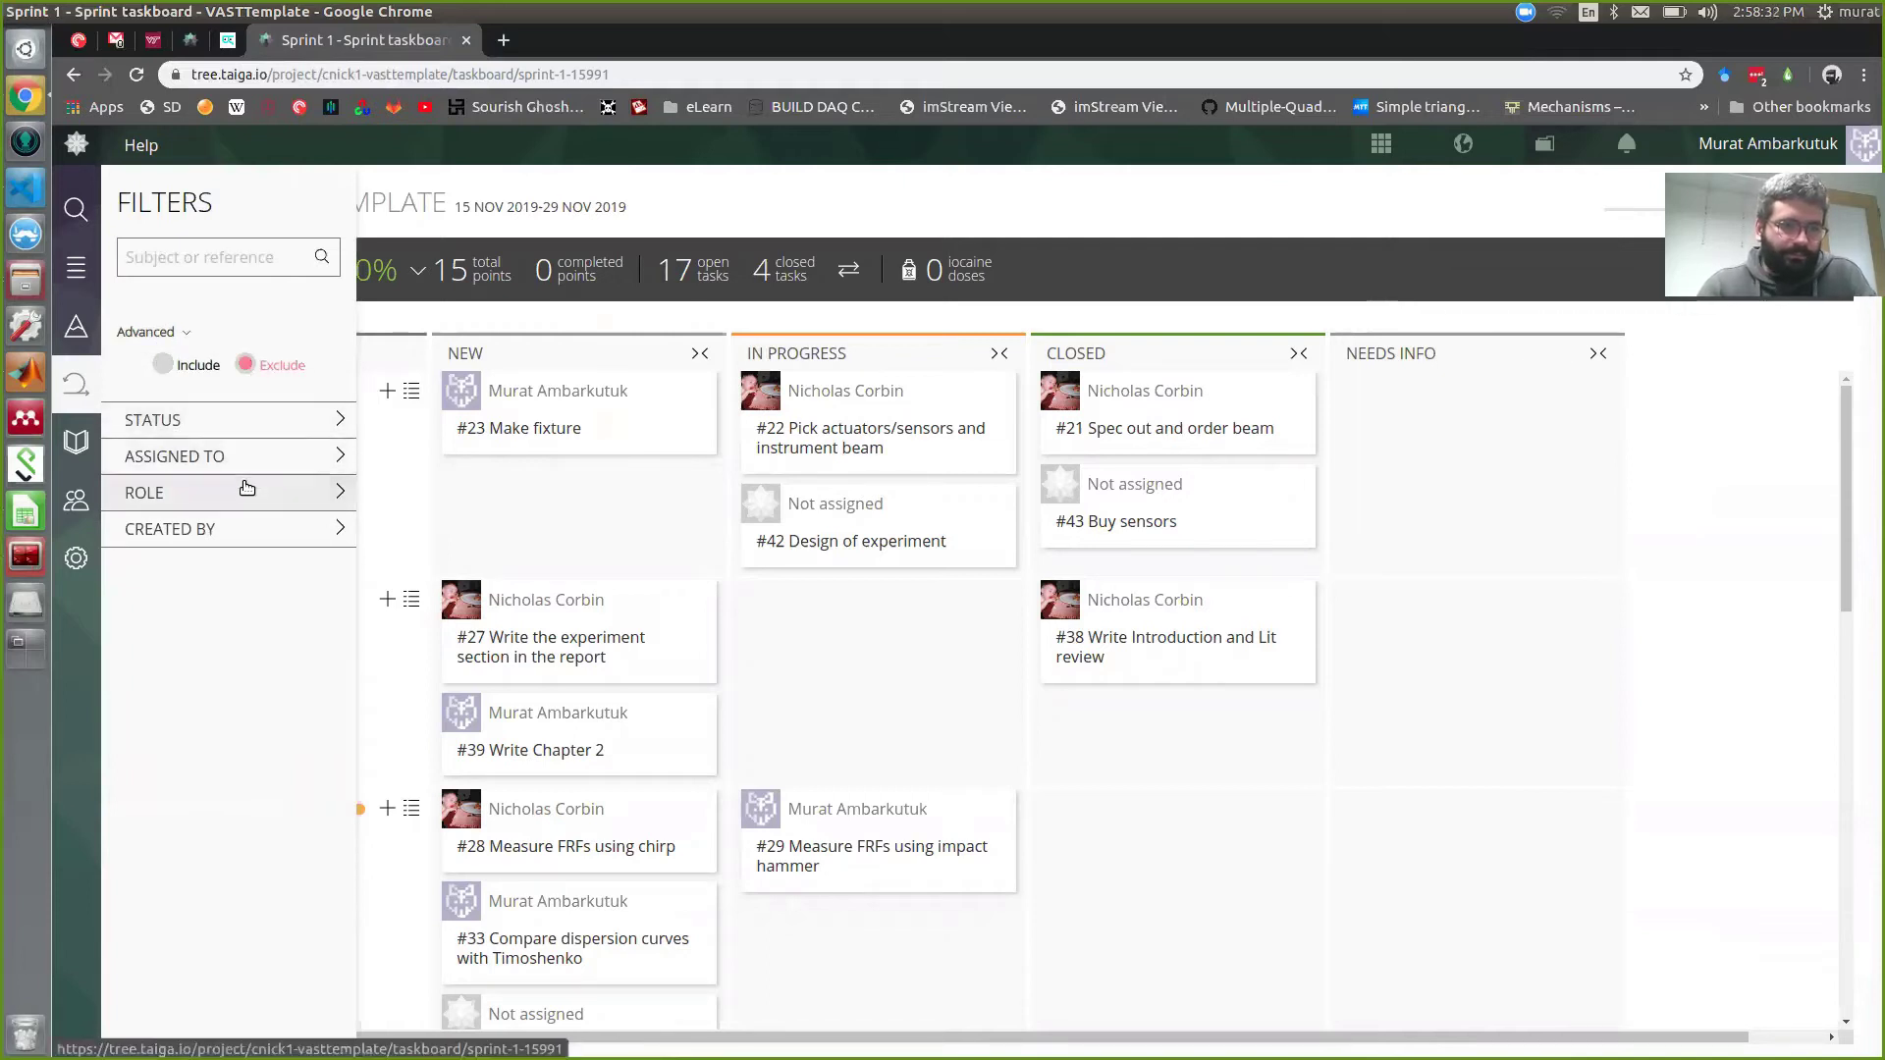
{"action": "left_click", "coordinate": [249, 424]}
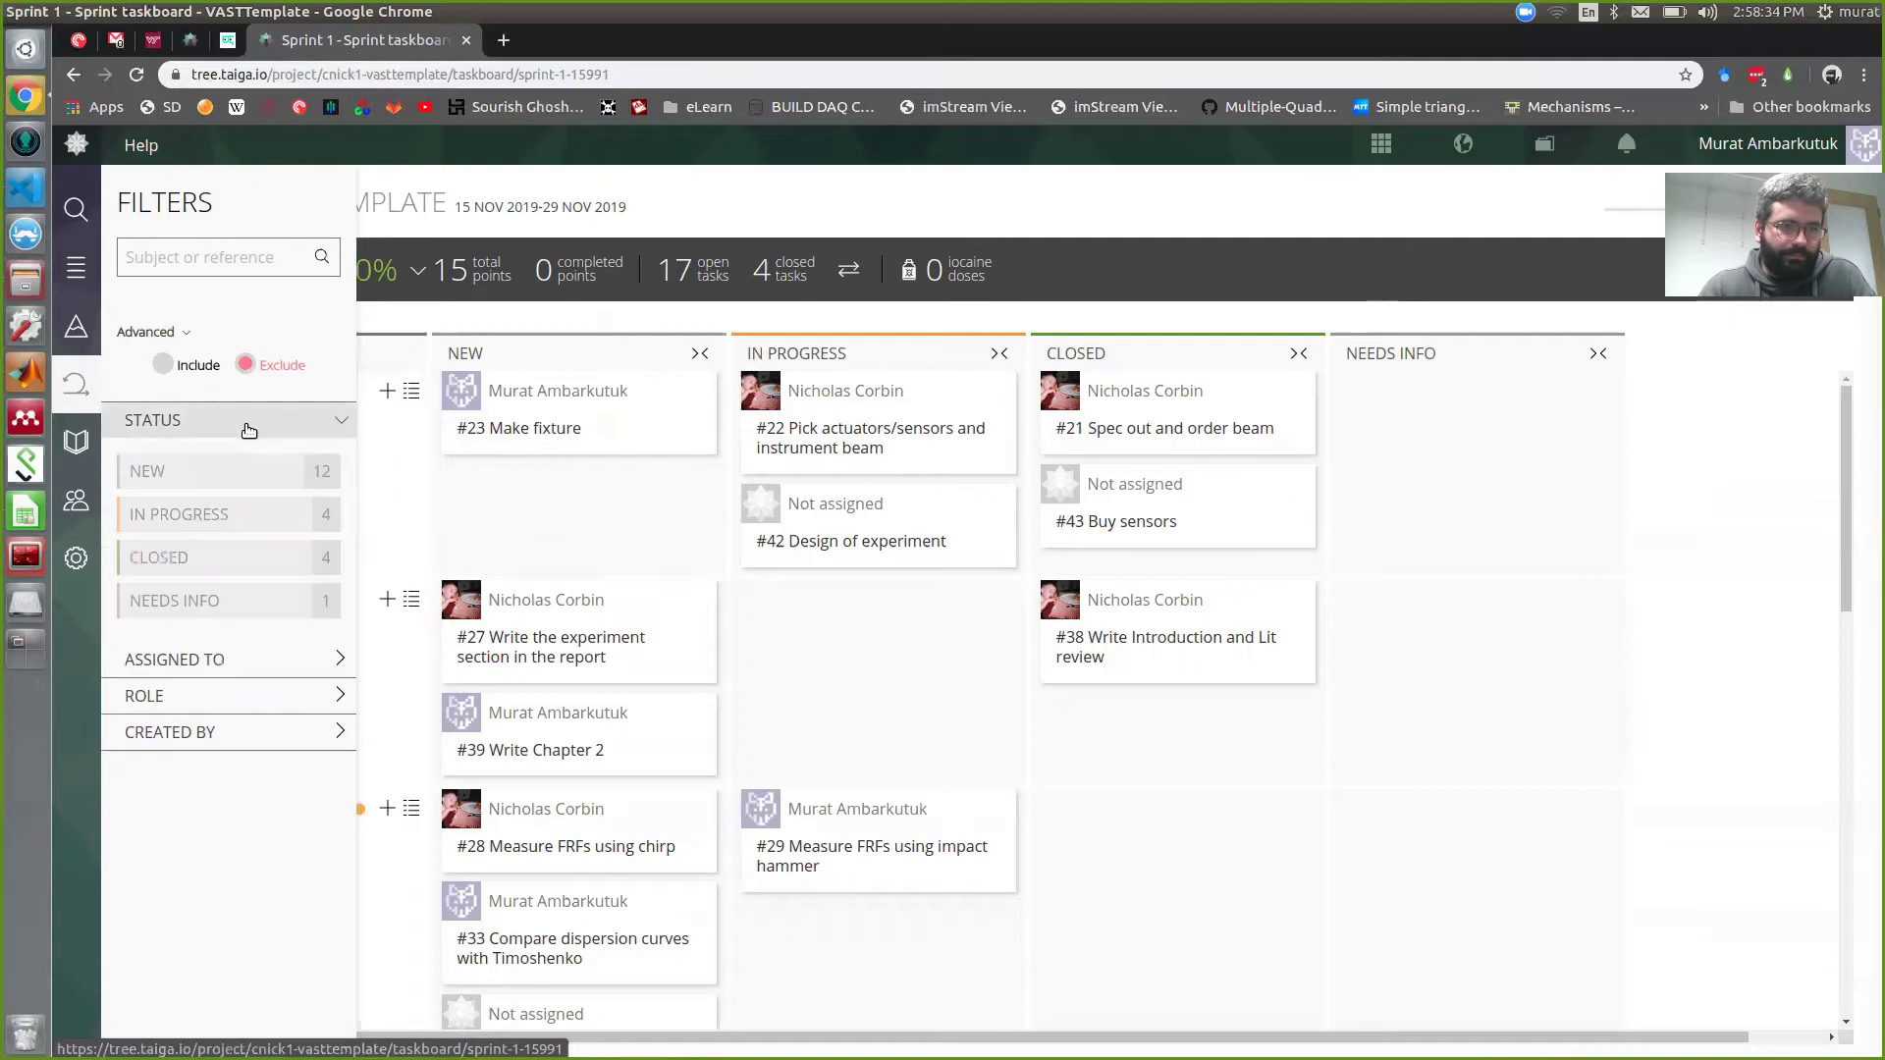
{"action": "left_click", "coordinate": [263, 558]}
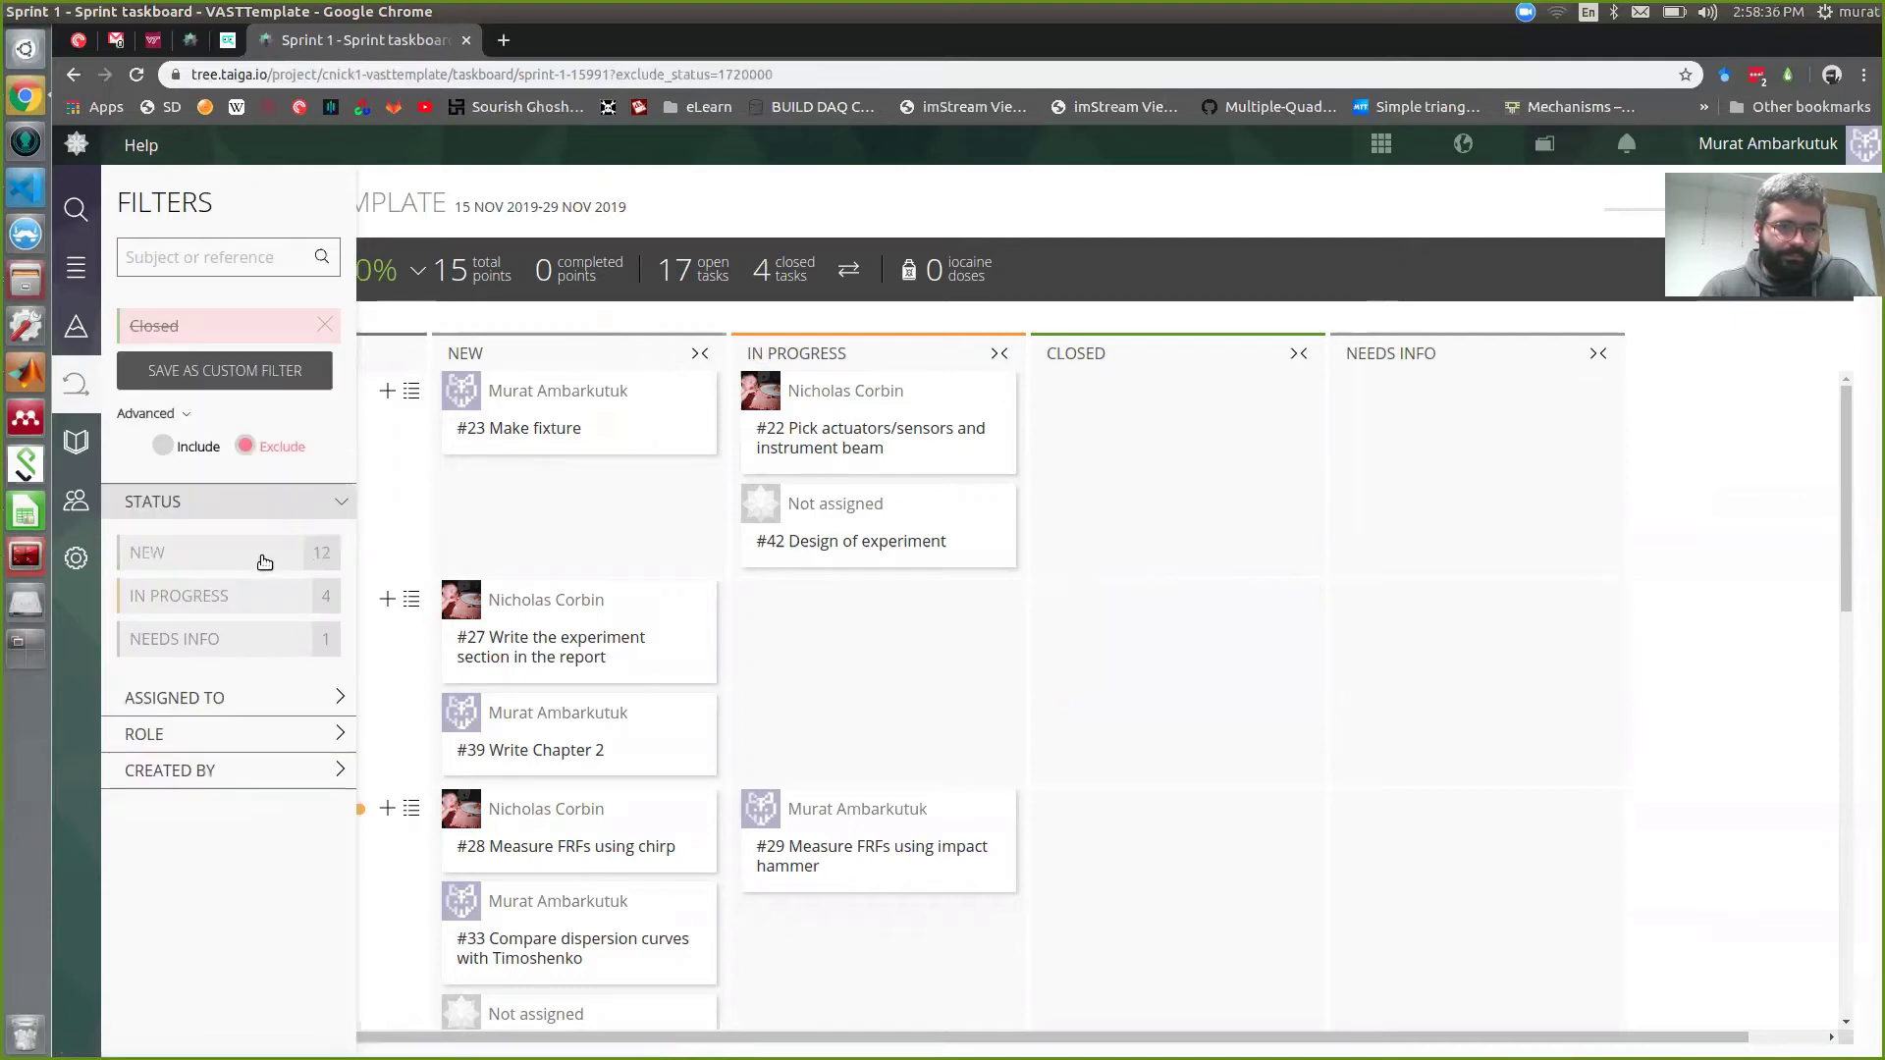
{"action": "left_click", "coordinate": [295, 501]}
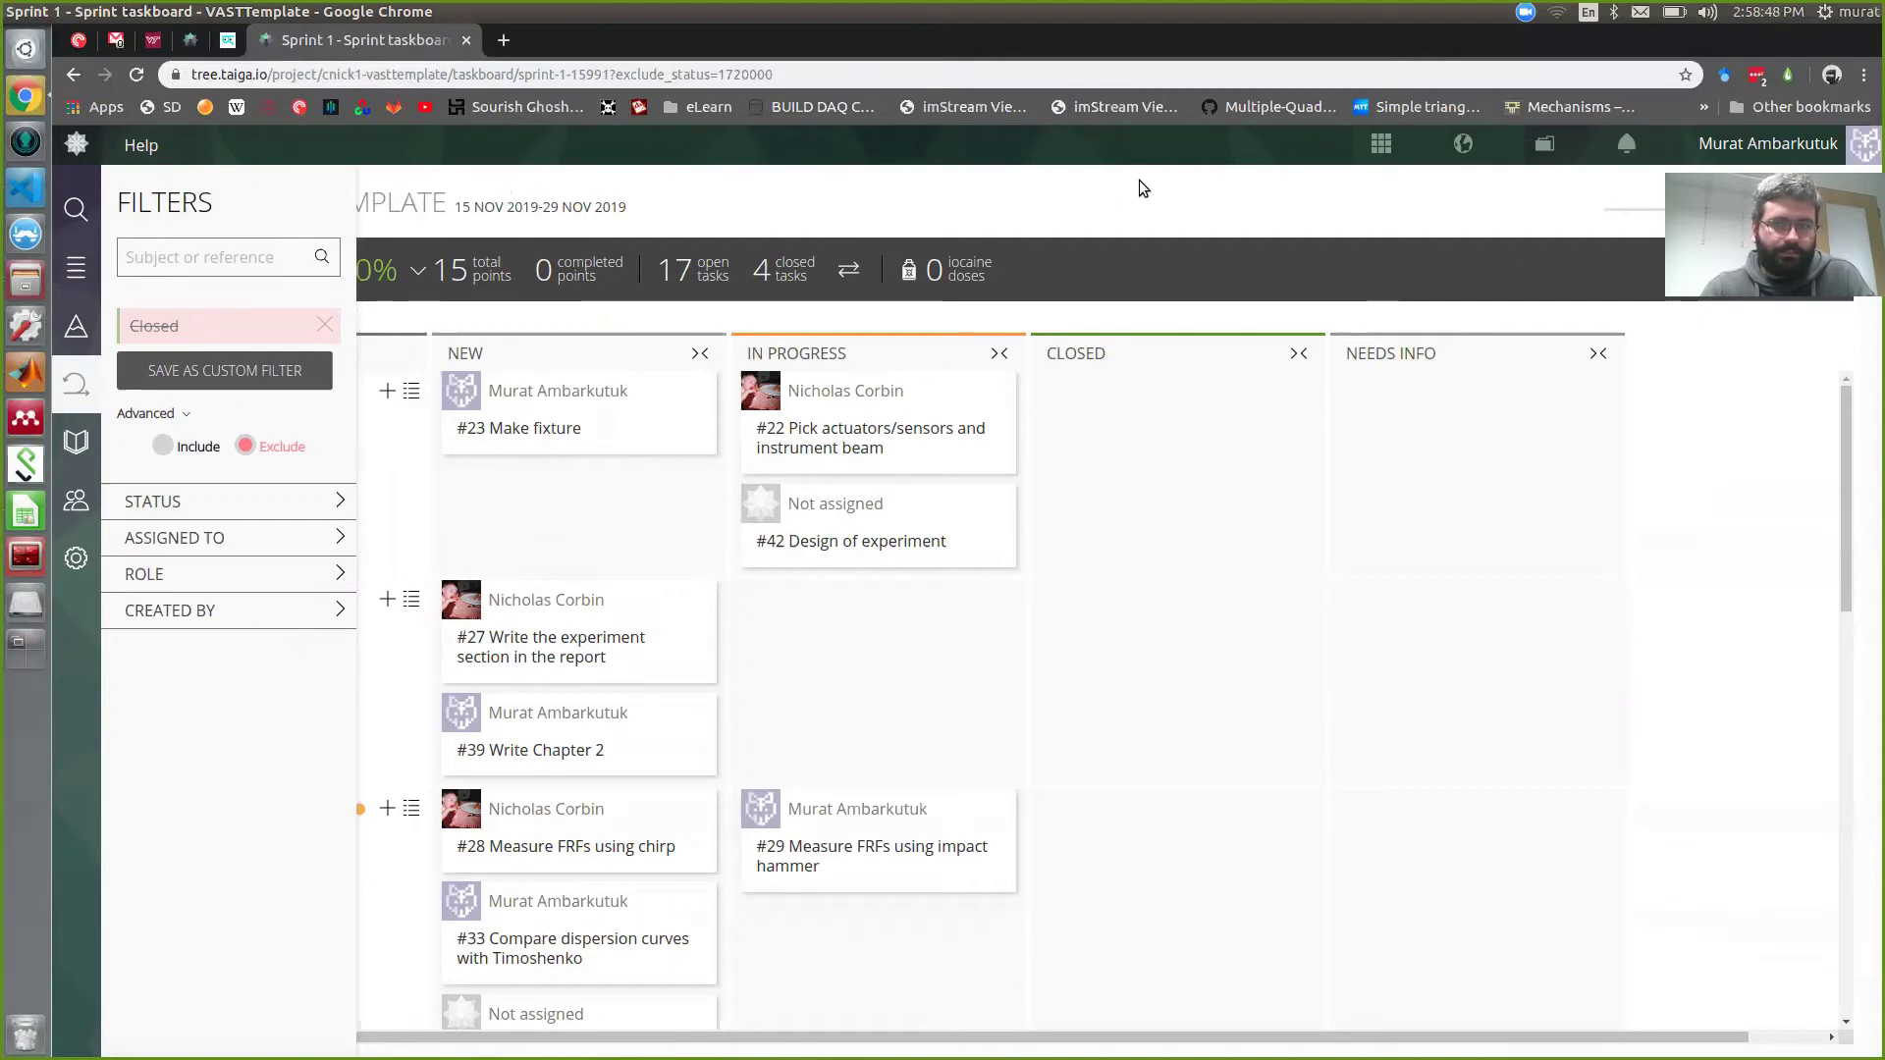
{"action": "left_click", "coordinate": [1380, 147]}
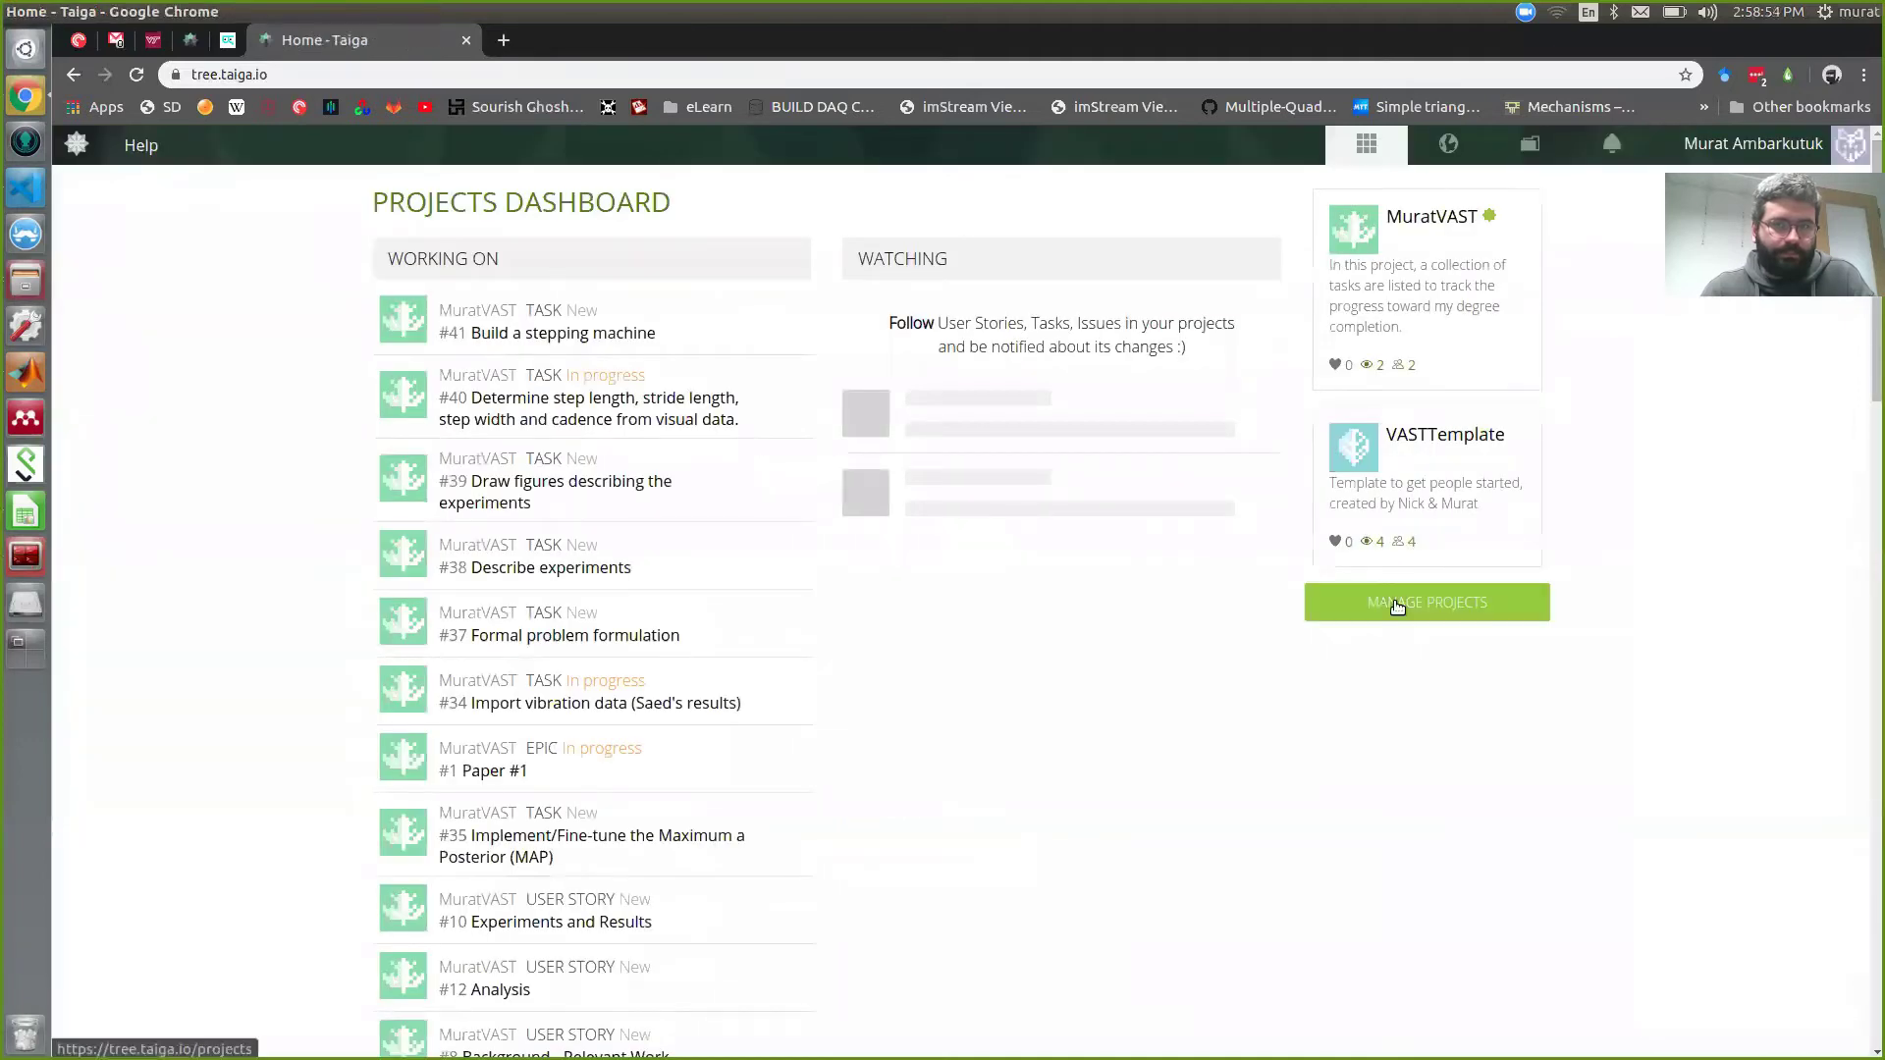
Step: From Manage Projects, create a new project by duplicating, and list existing projects to copy
{"action": "left_click", "coordinate": [1397, 604]}
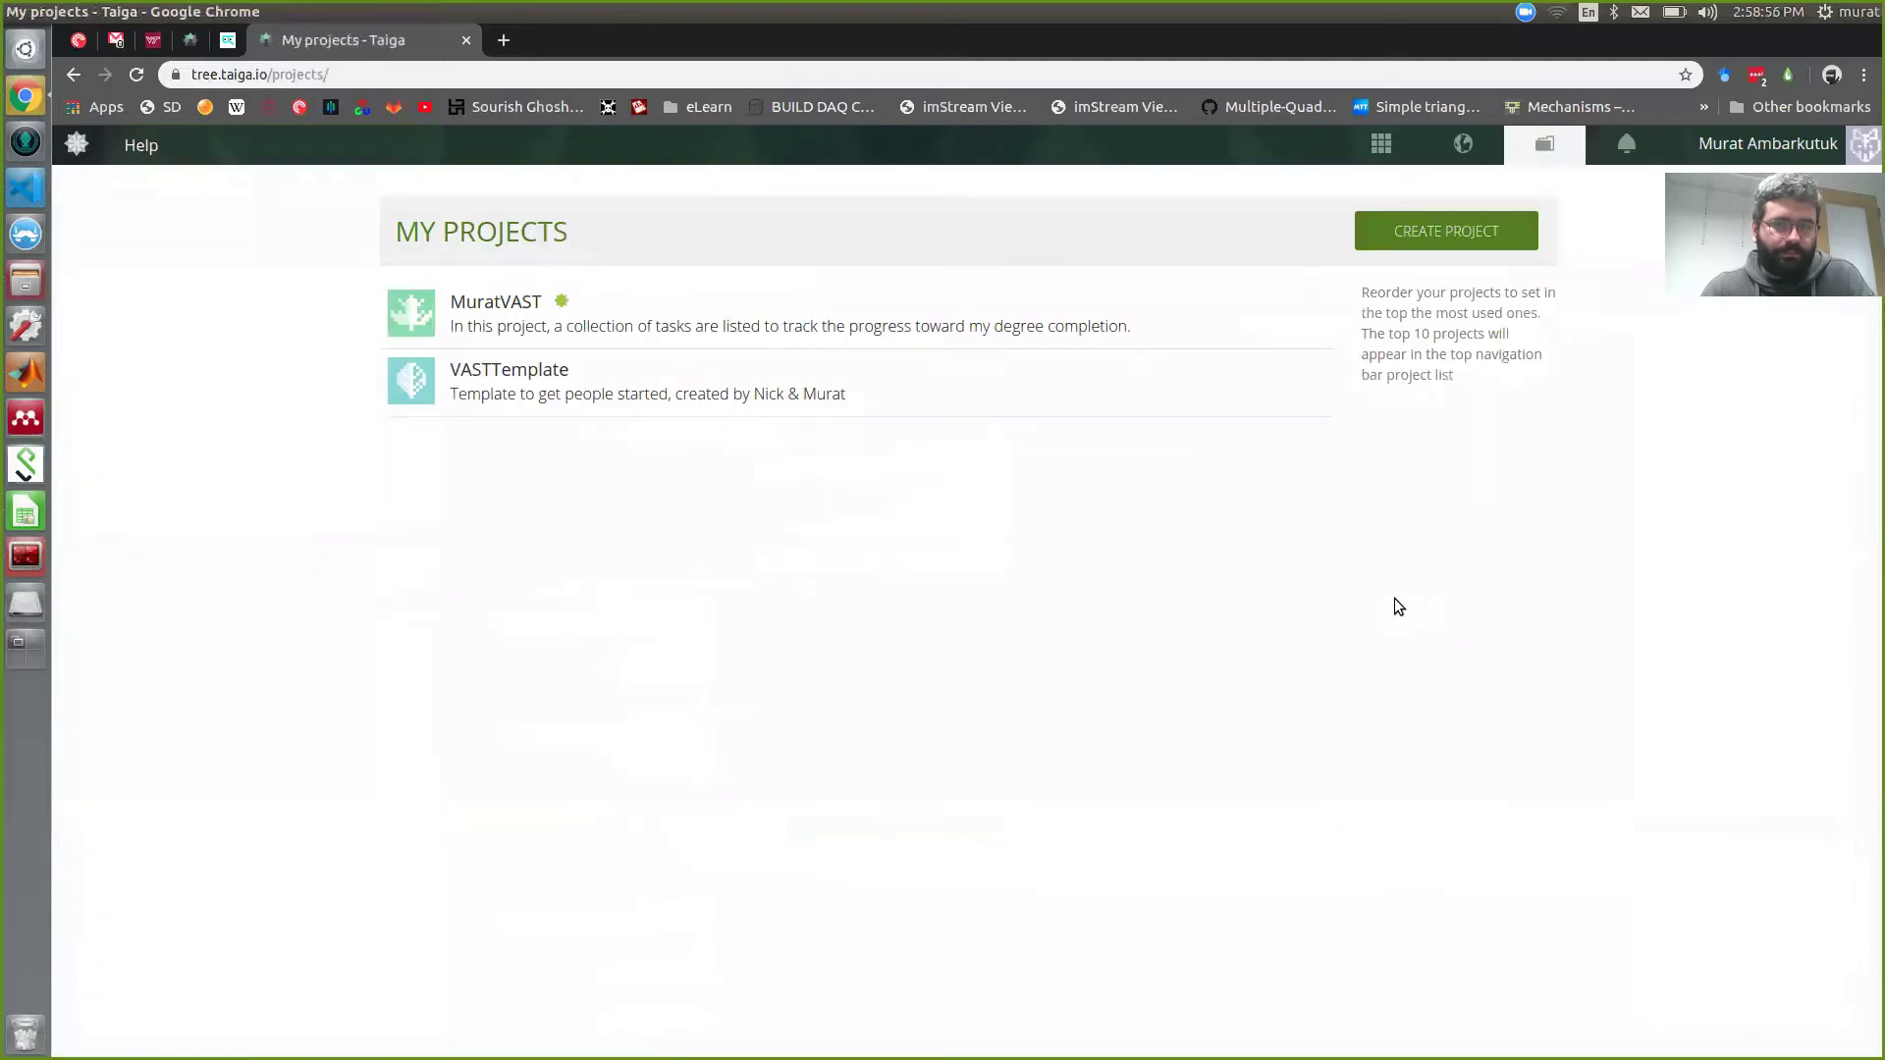
{"action": "left_click", "coordinate": [1427, 234]}
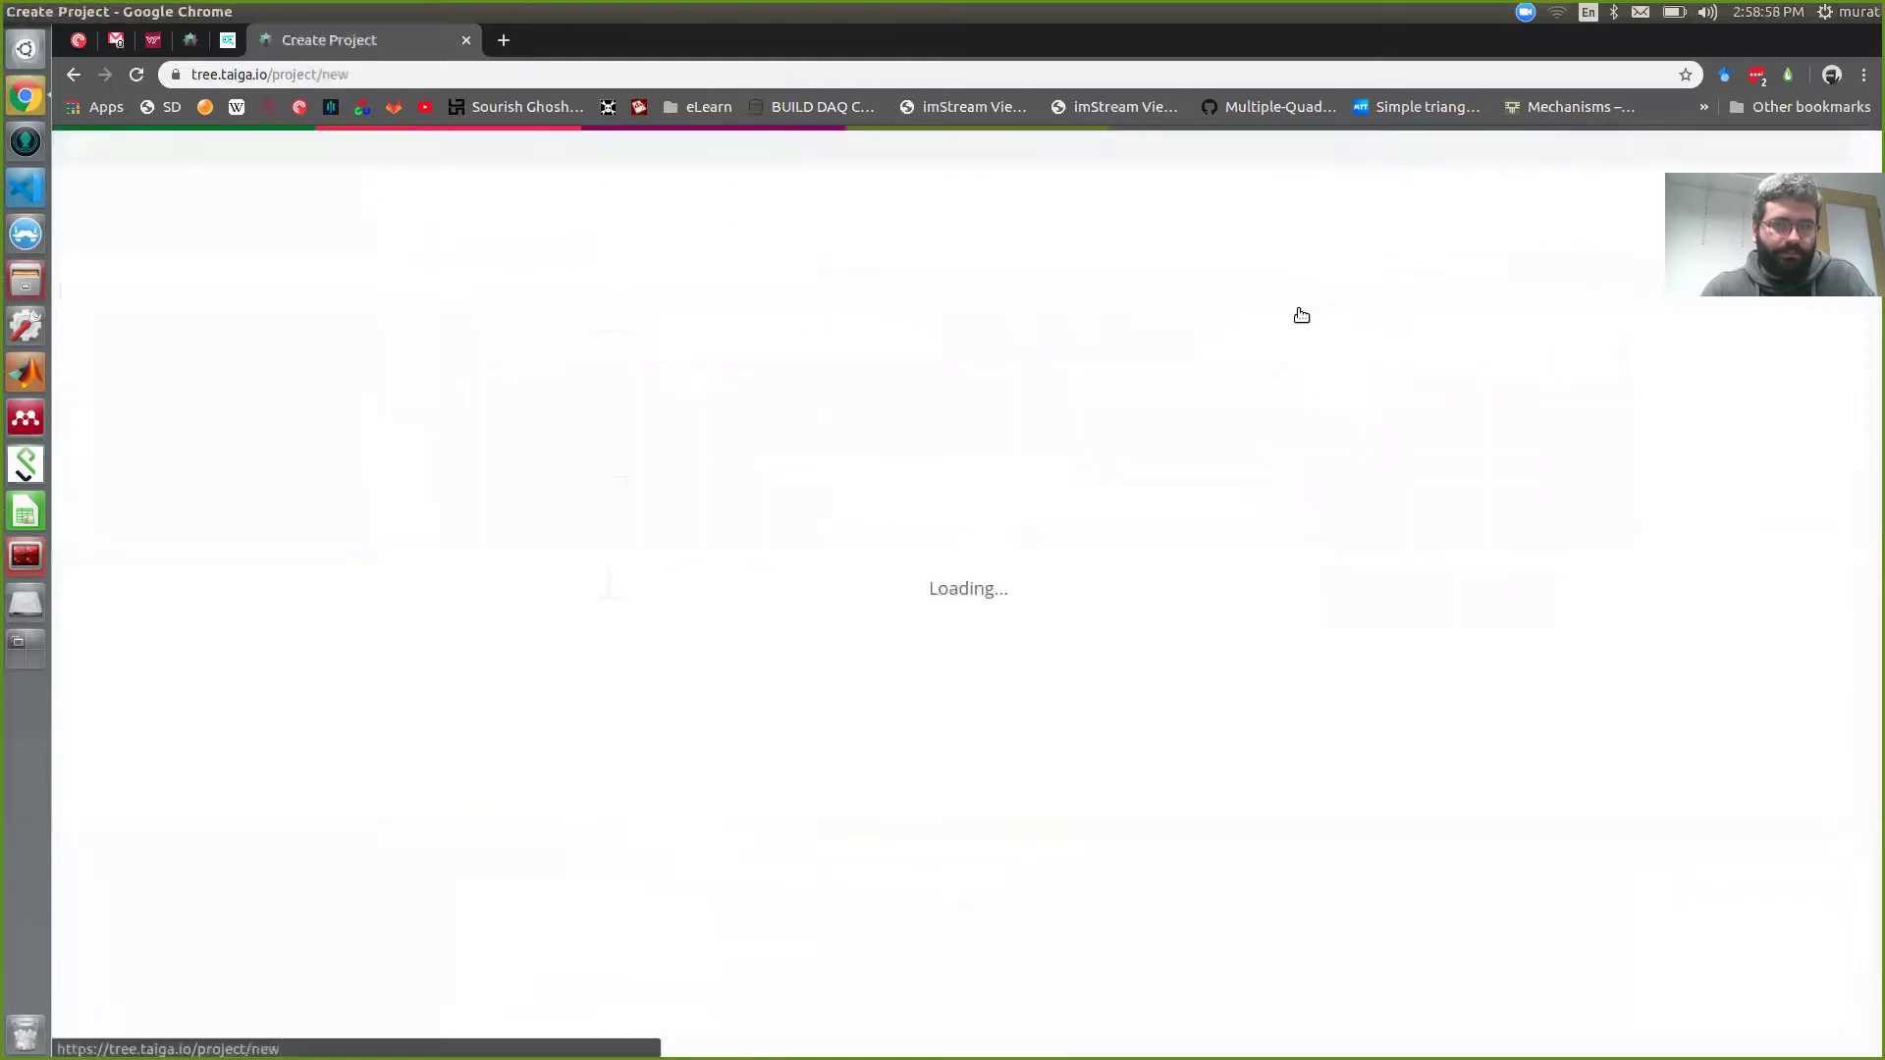
{"action": "left_click", "coordinate": [799, 499]}
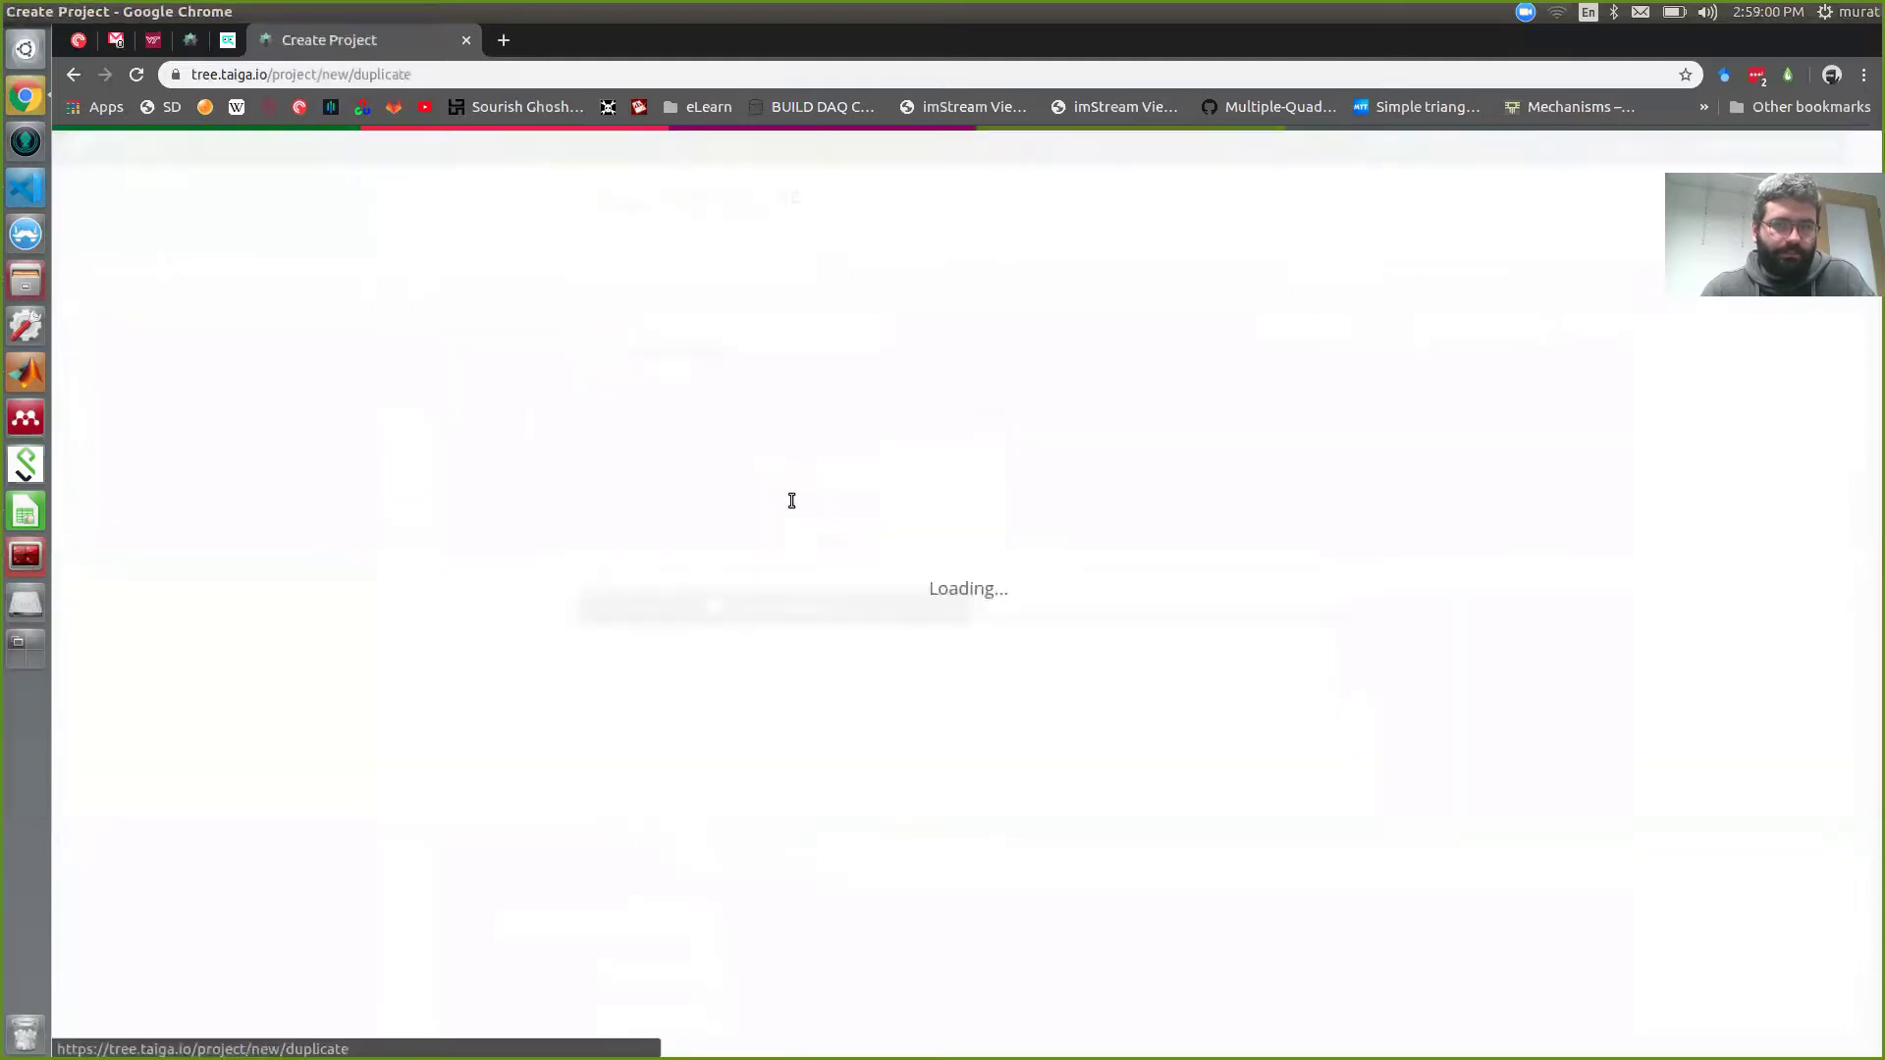
{"action": "left_click", "coordinate": [787, 304]}
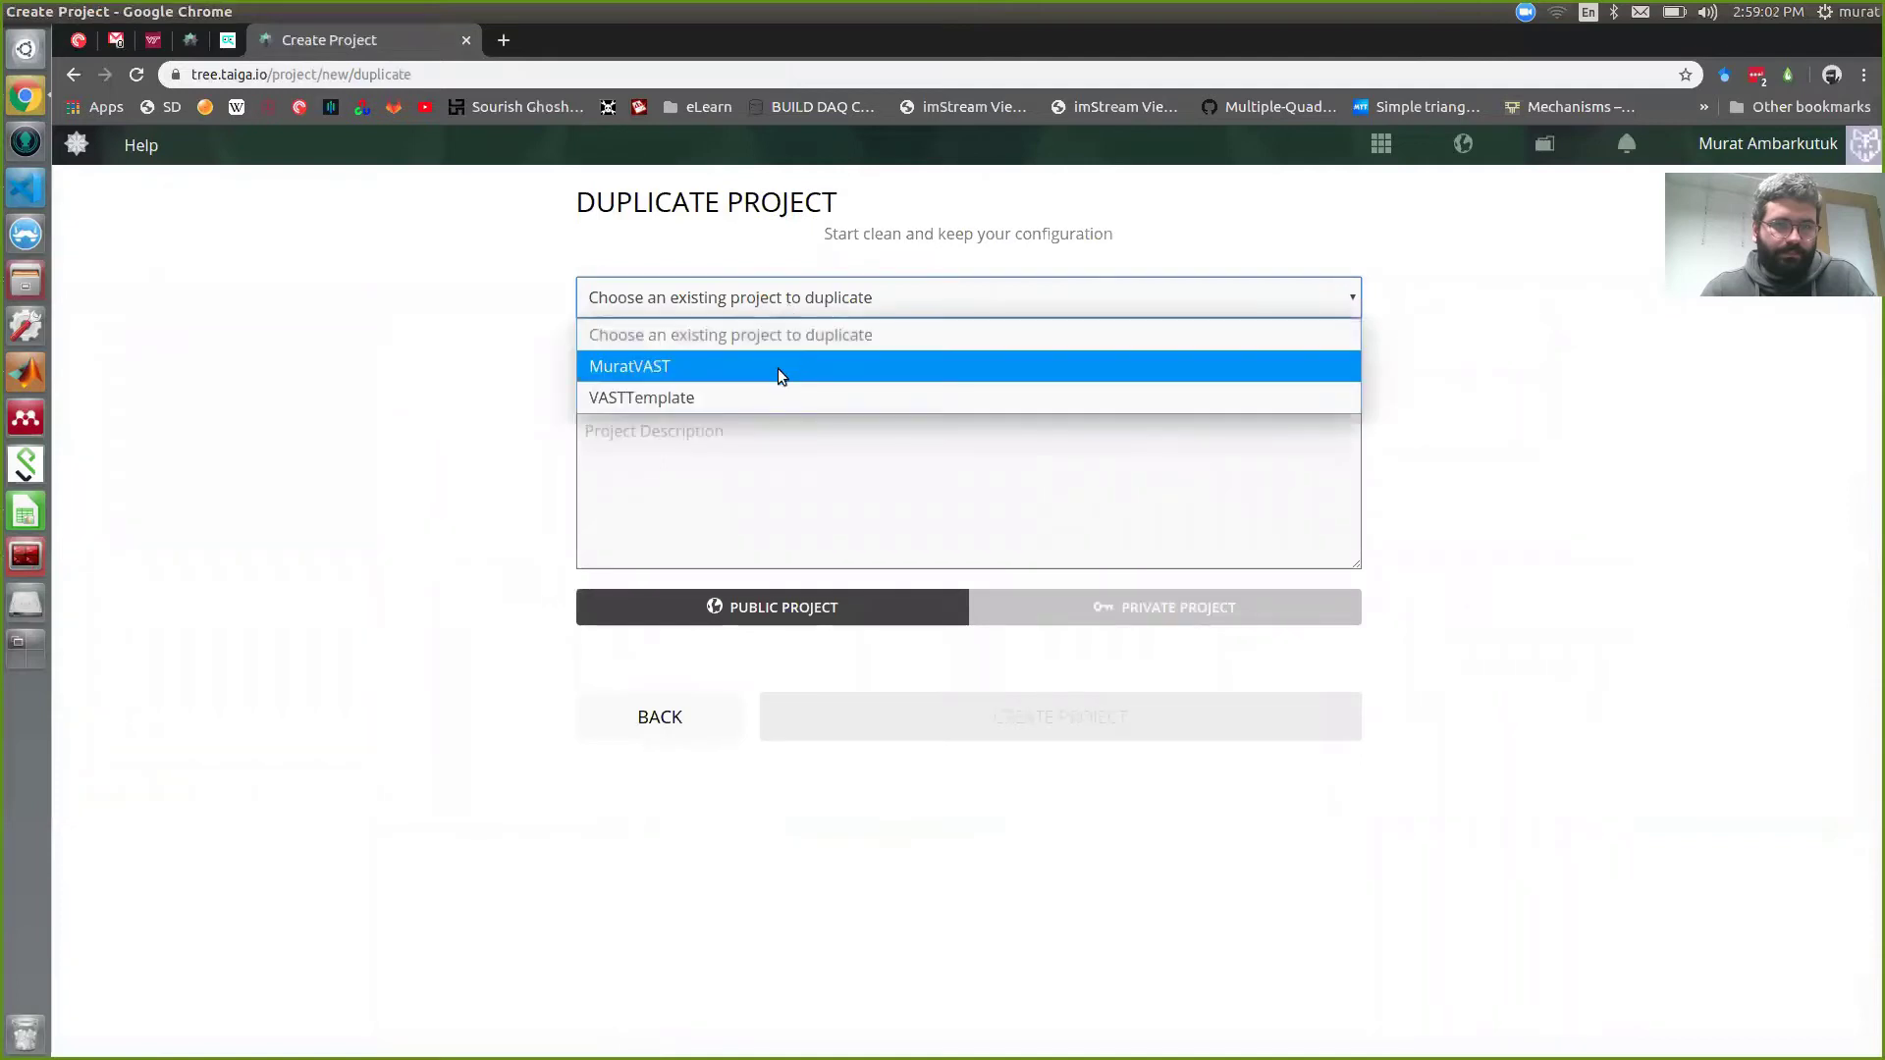
Step: Duplicate VASTTemplate as PersonVAST, described 'PhD progress', toggling both member invitations
{"action": "left_click", "coordinate": [779, 391]}
{"action": "left_click", "coordinate": [770, 384]}
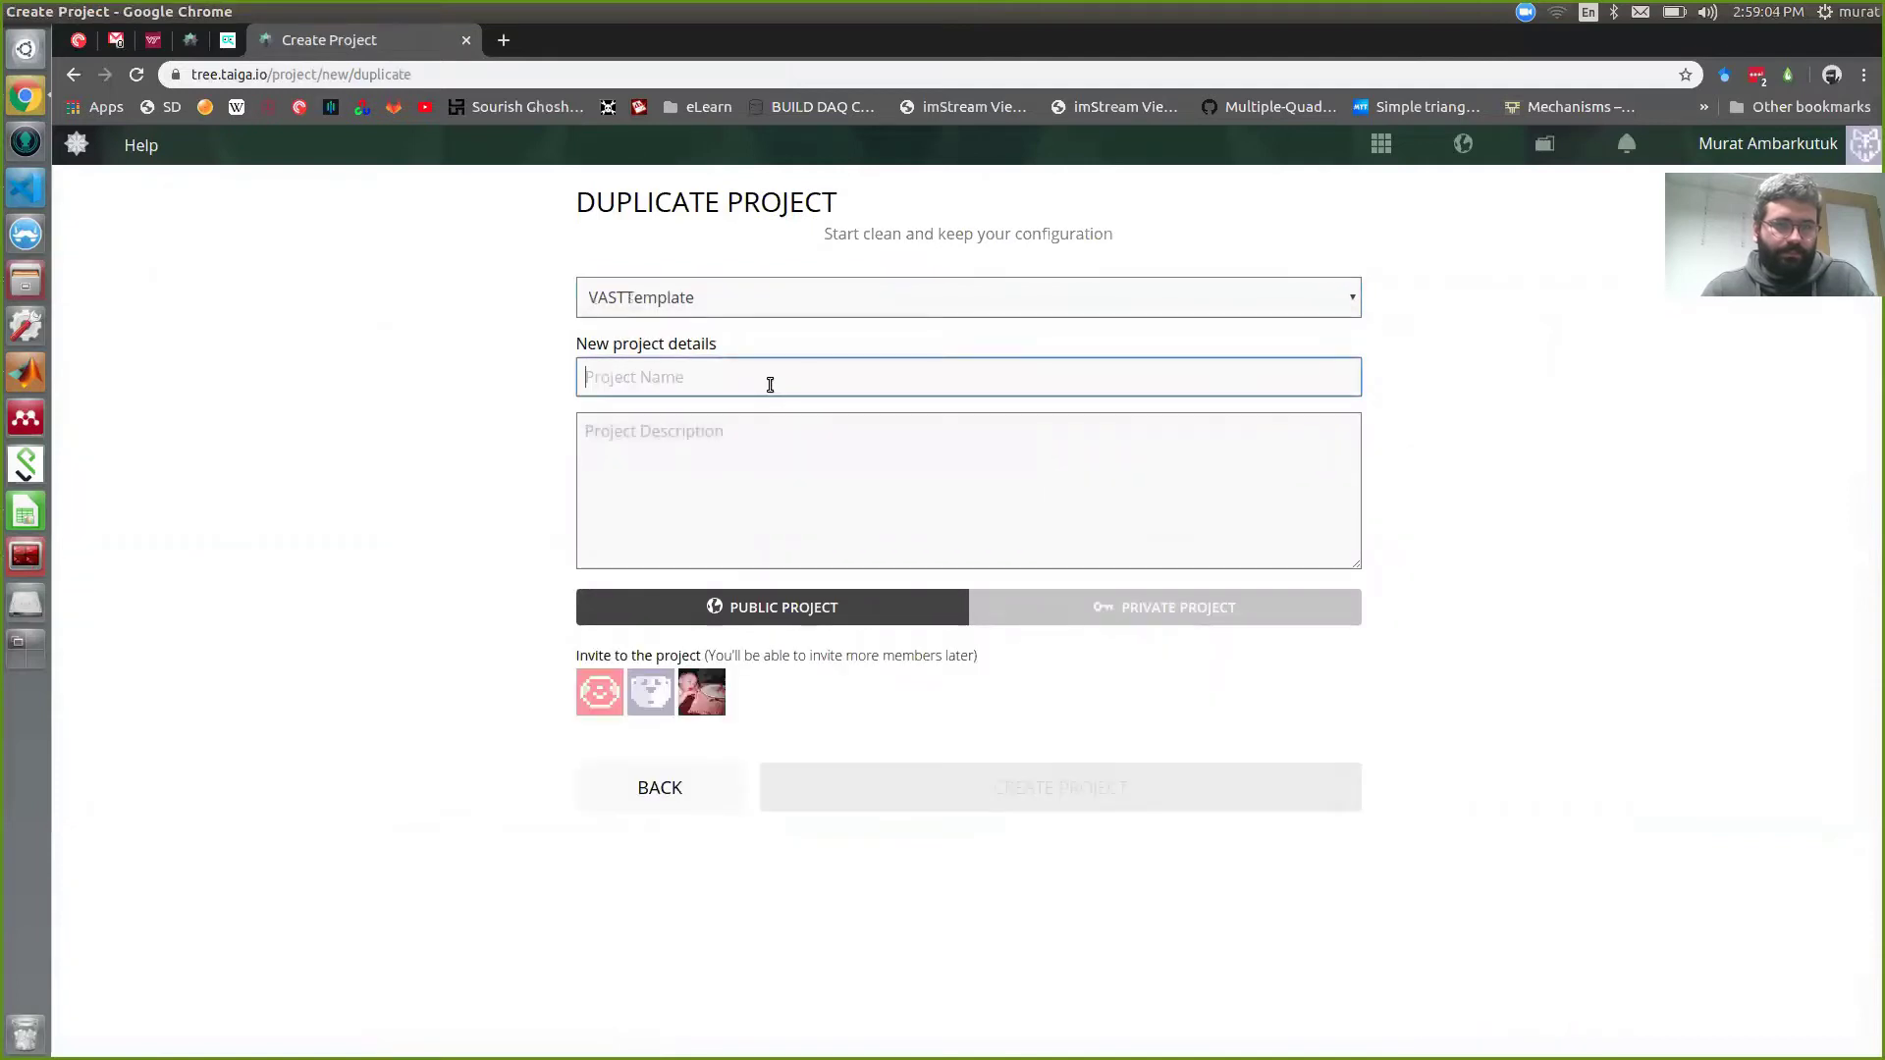
{"action": "type", "text": "PersonVAST"}
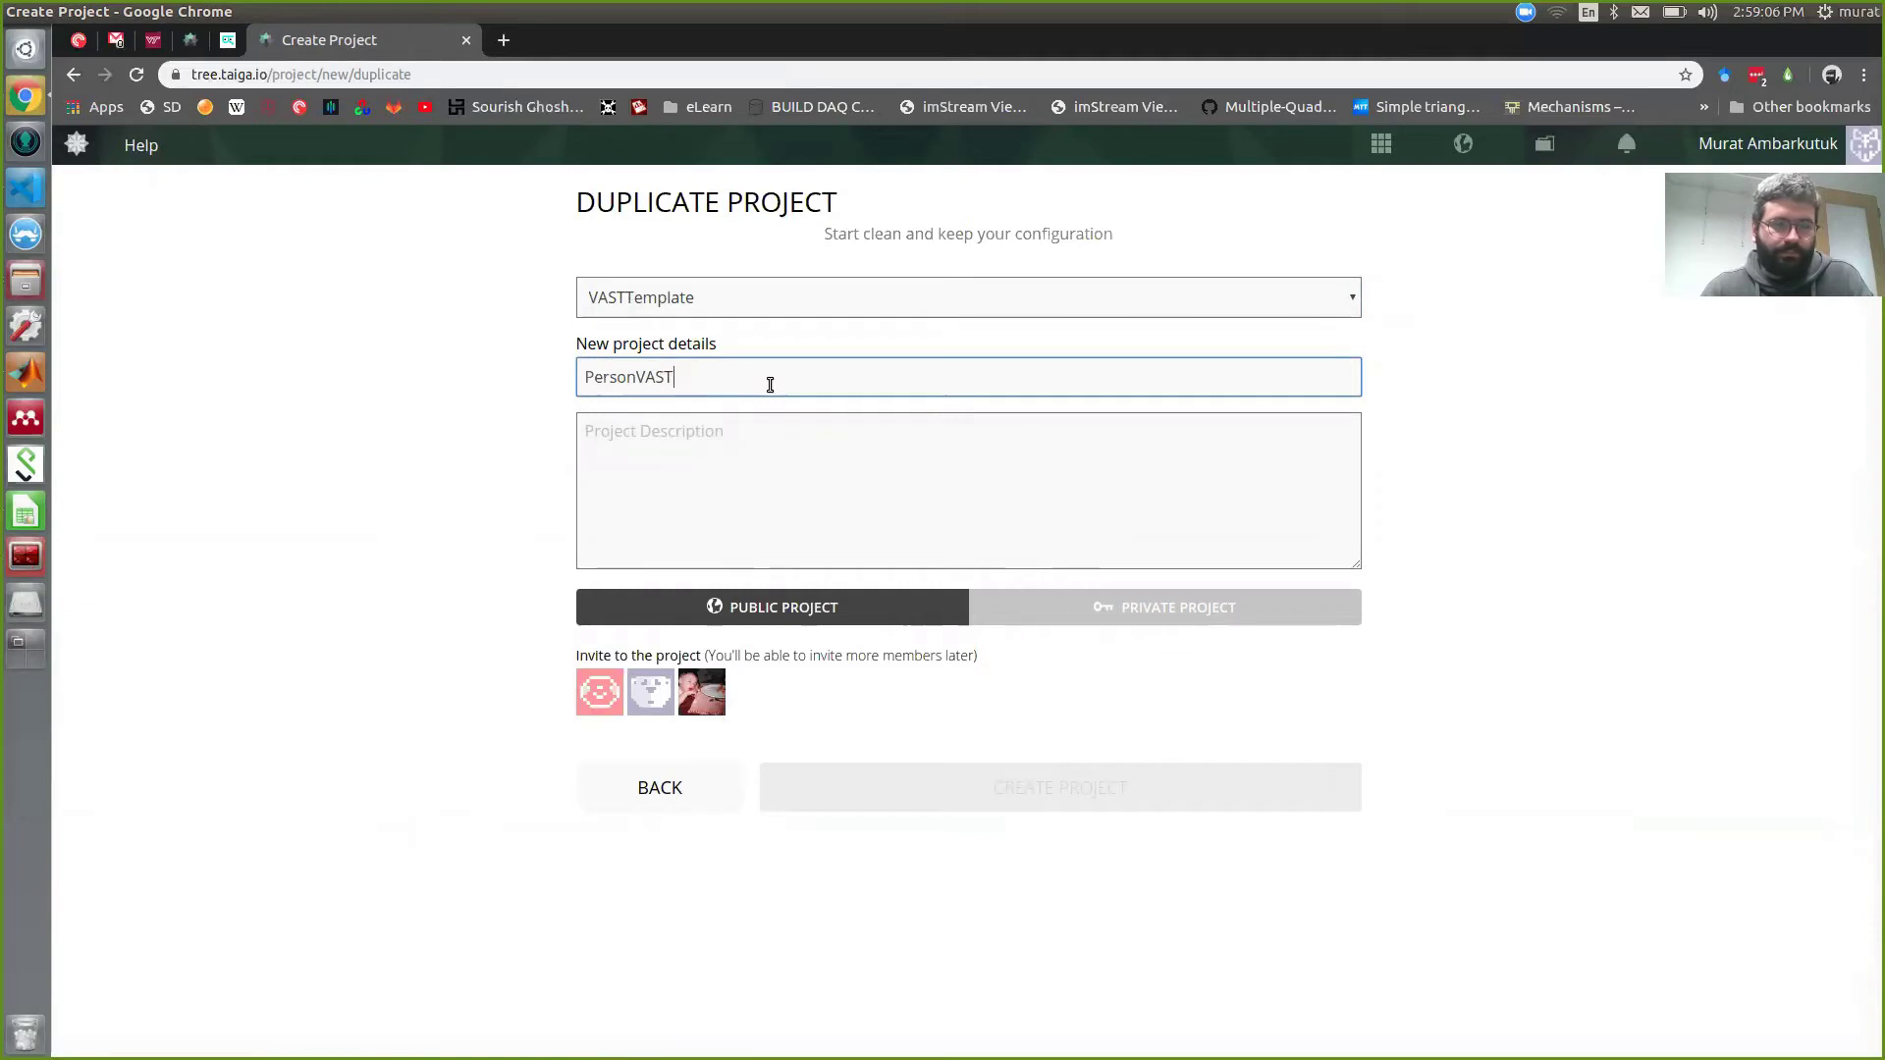
{"action": "left_click", "coordinate": [744, 455]}
{"action": "type", "text": "PhD"}
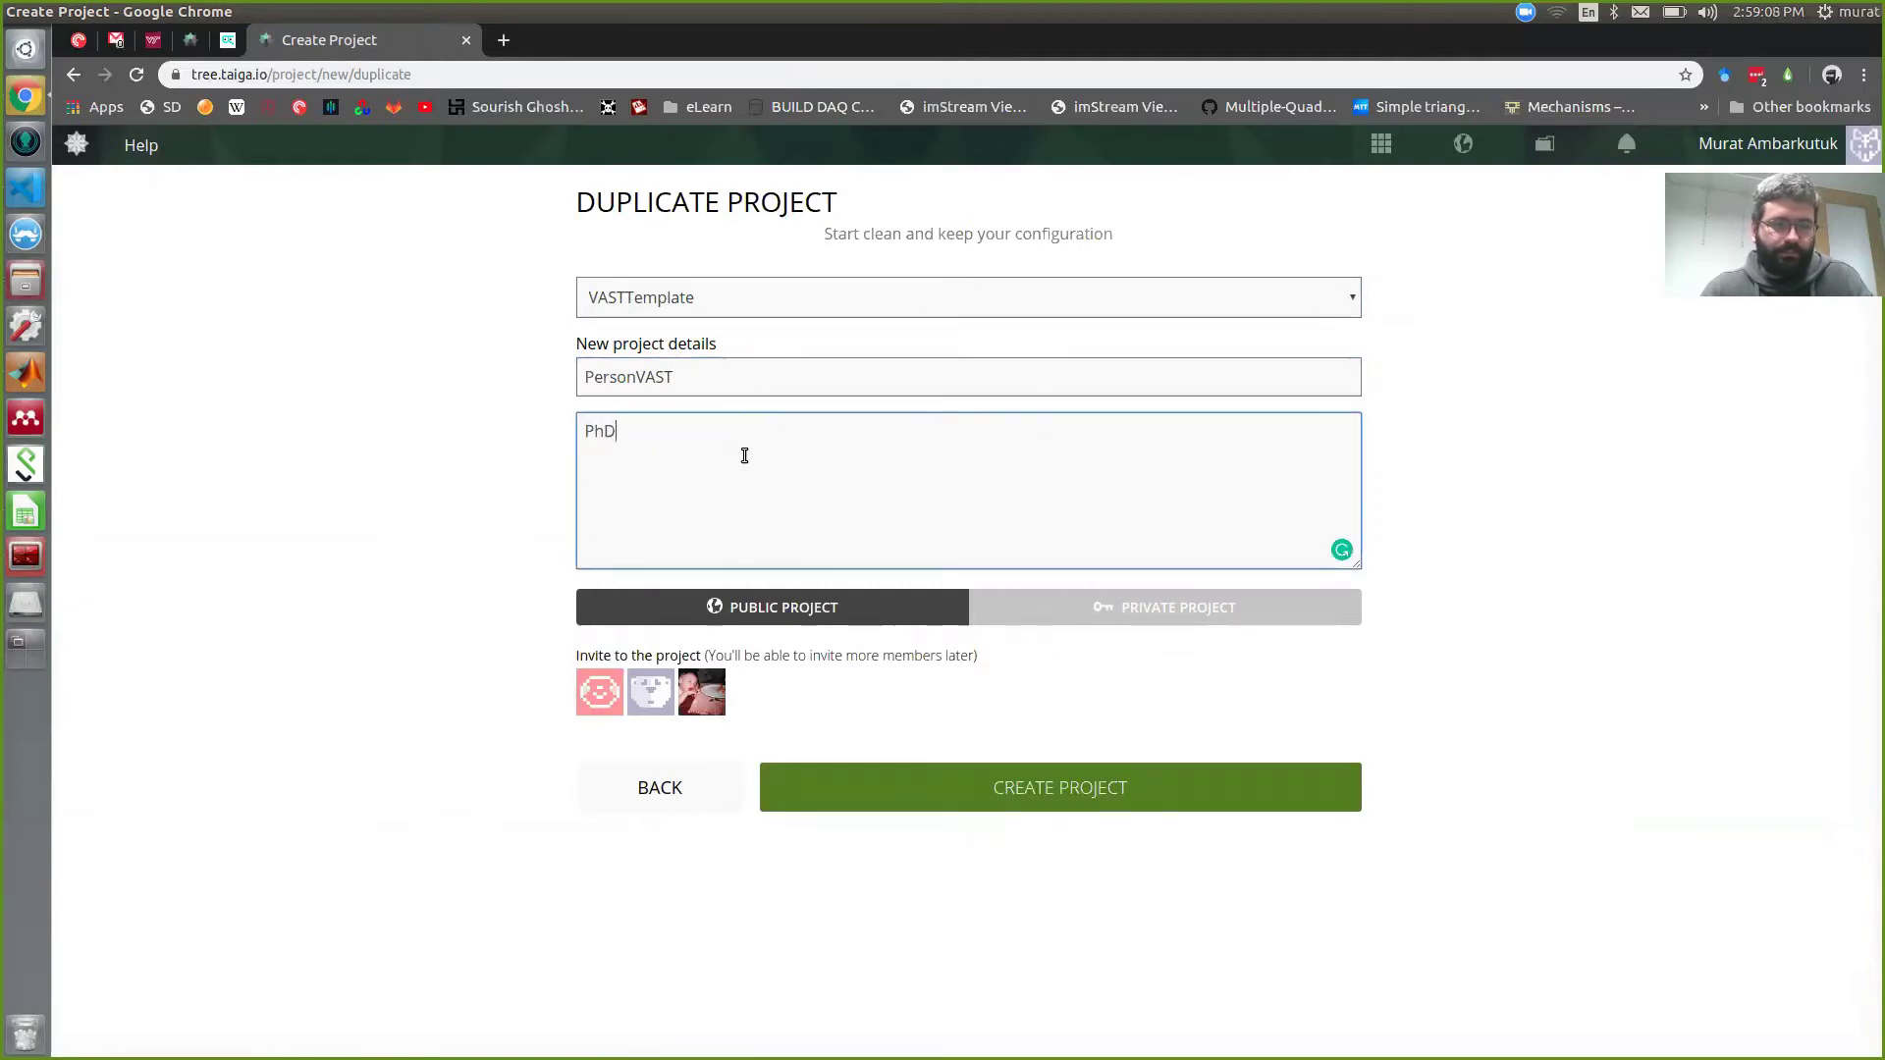
{"action": "type", "text": " progress"}
{"action": "left_click", "coordinate": [604, 695]}
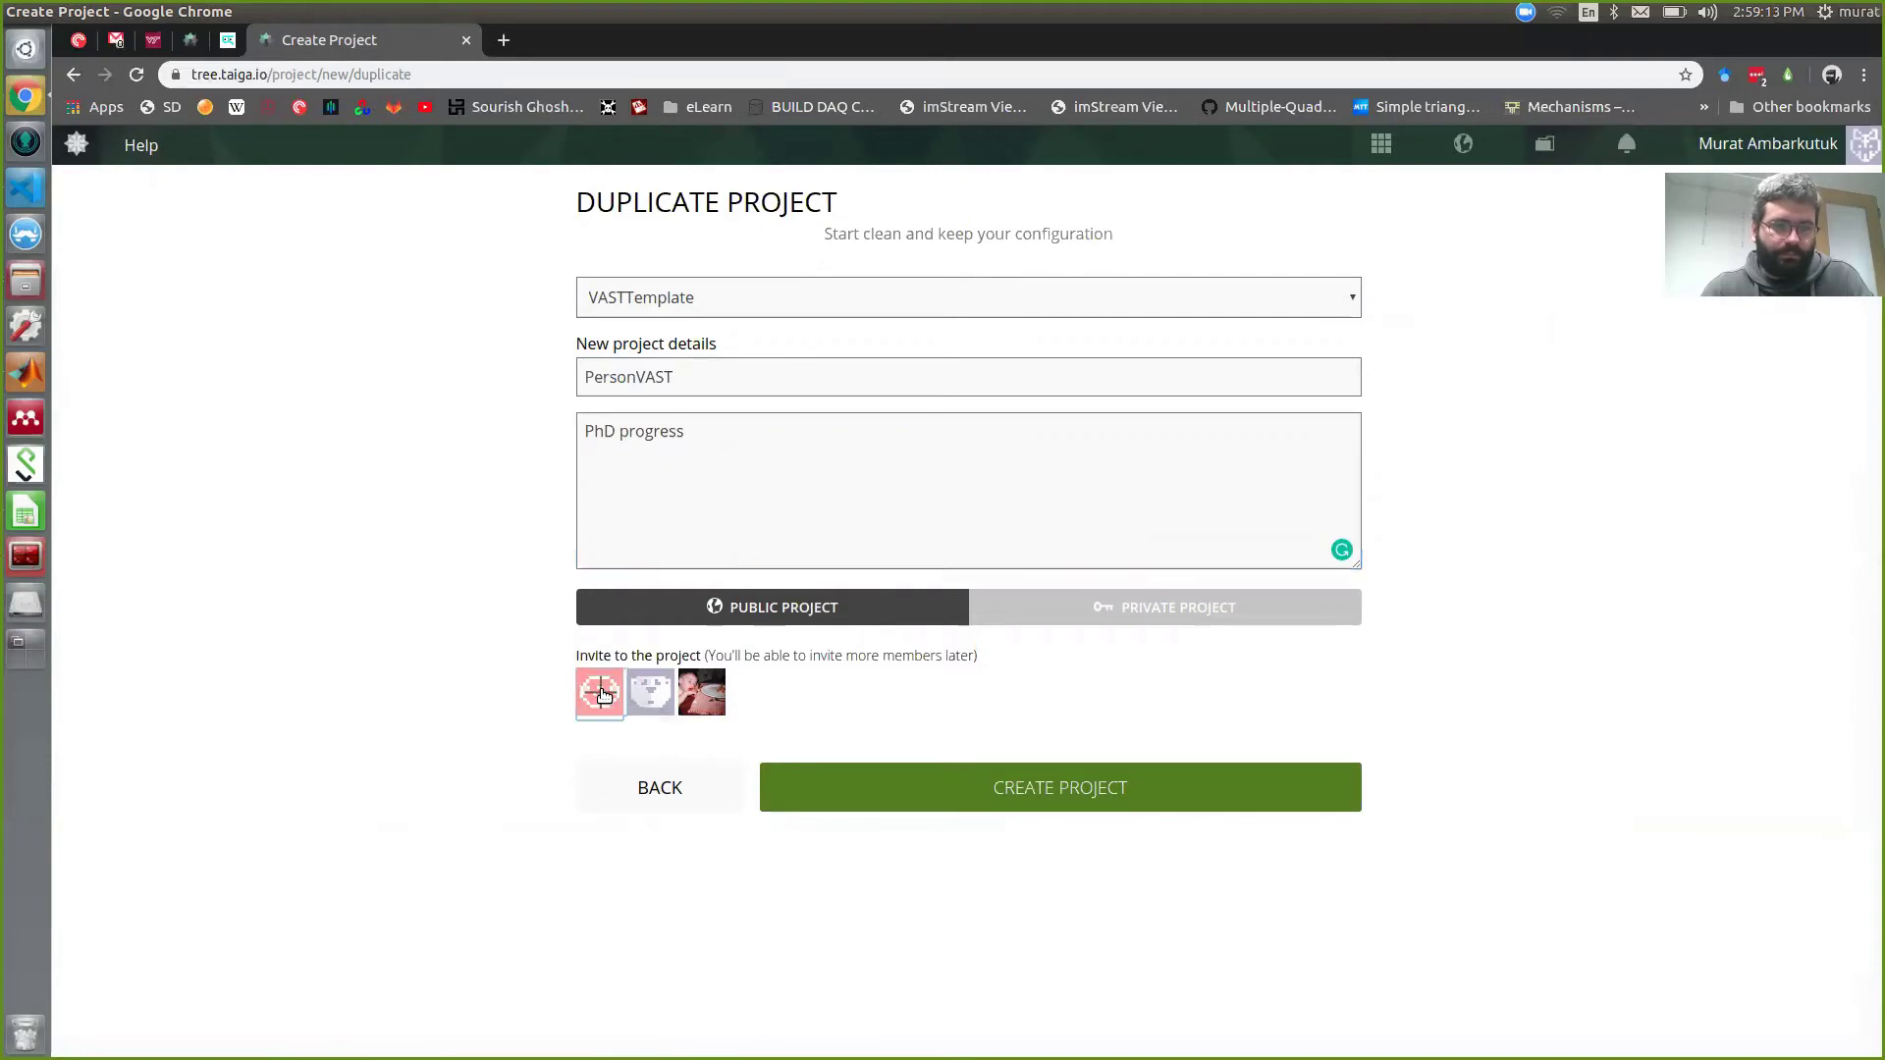
{"action": "left_click", "coordinate": [651, 694]}
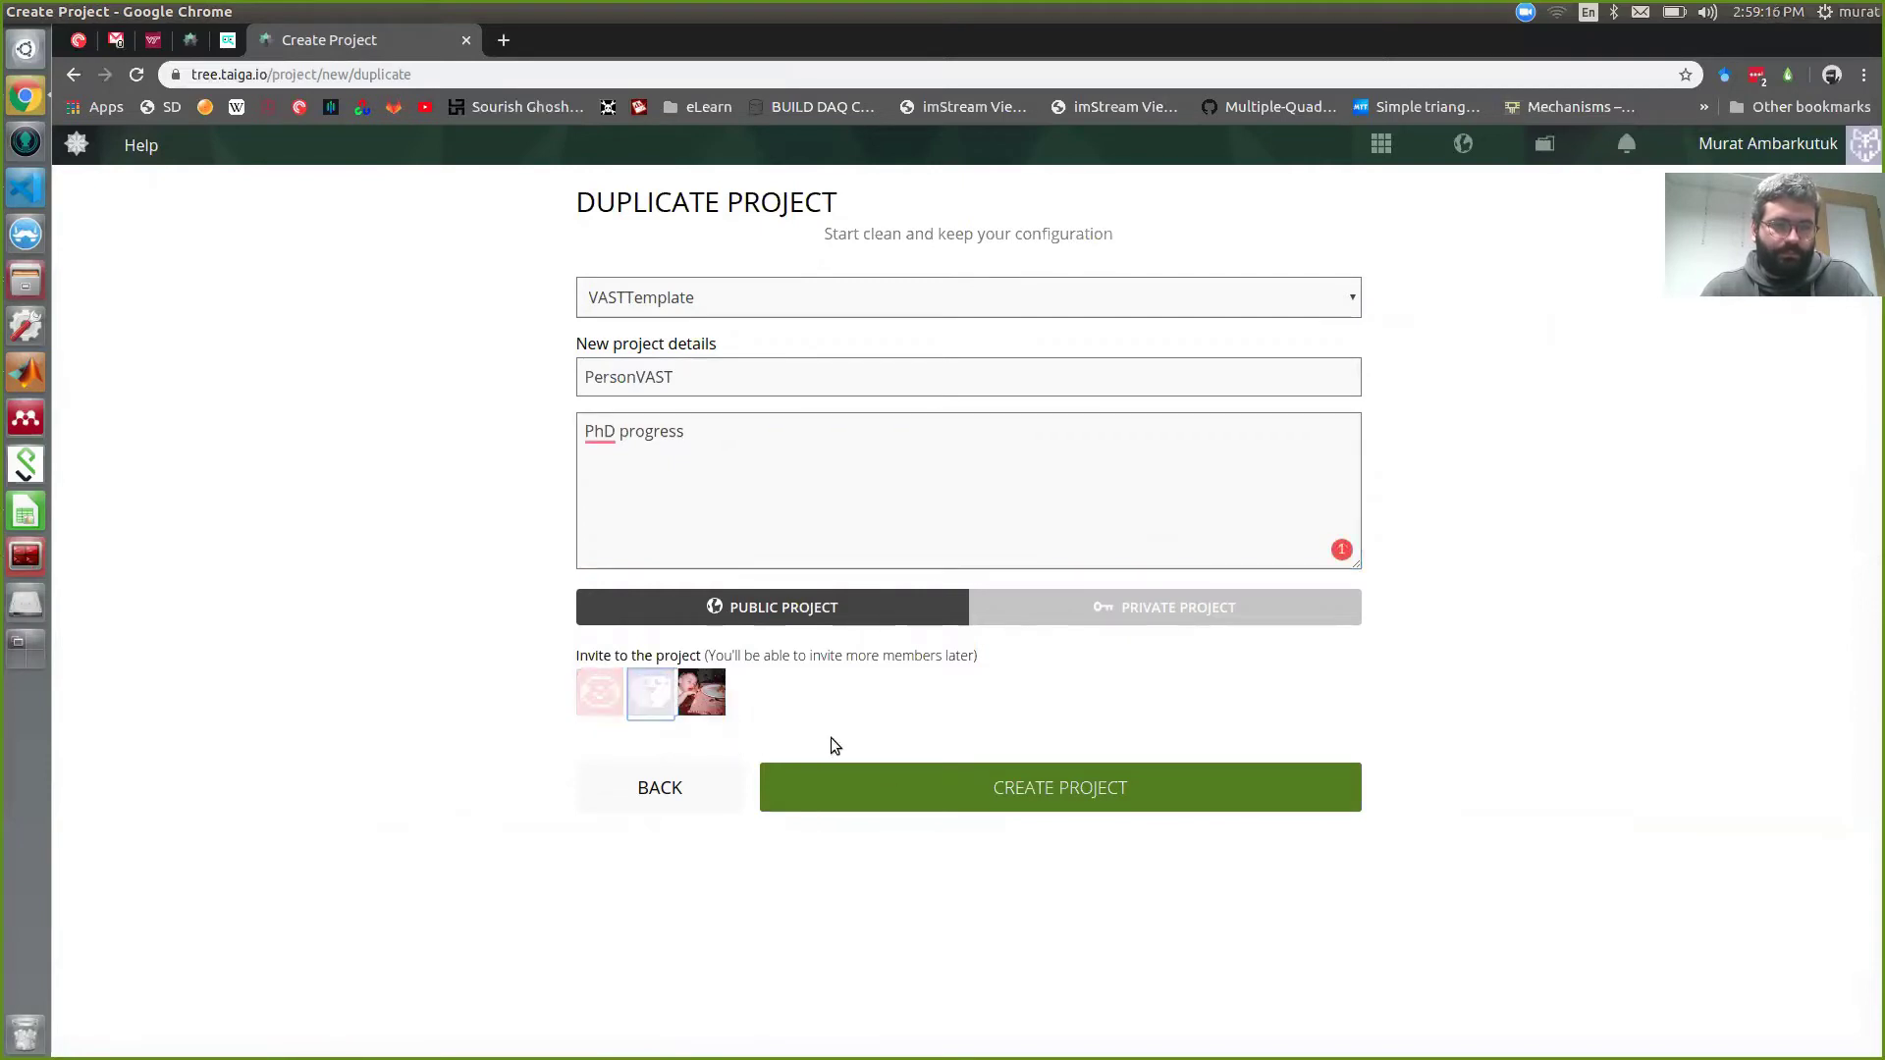
{"action": "left_click", "coordinate": [893, 778]}
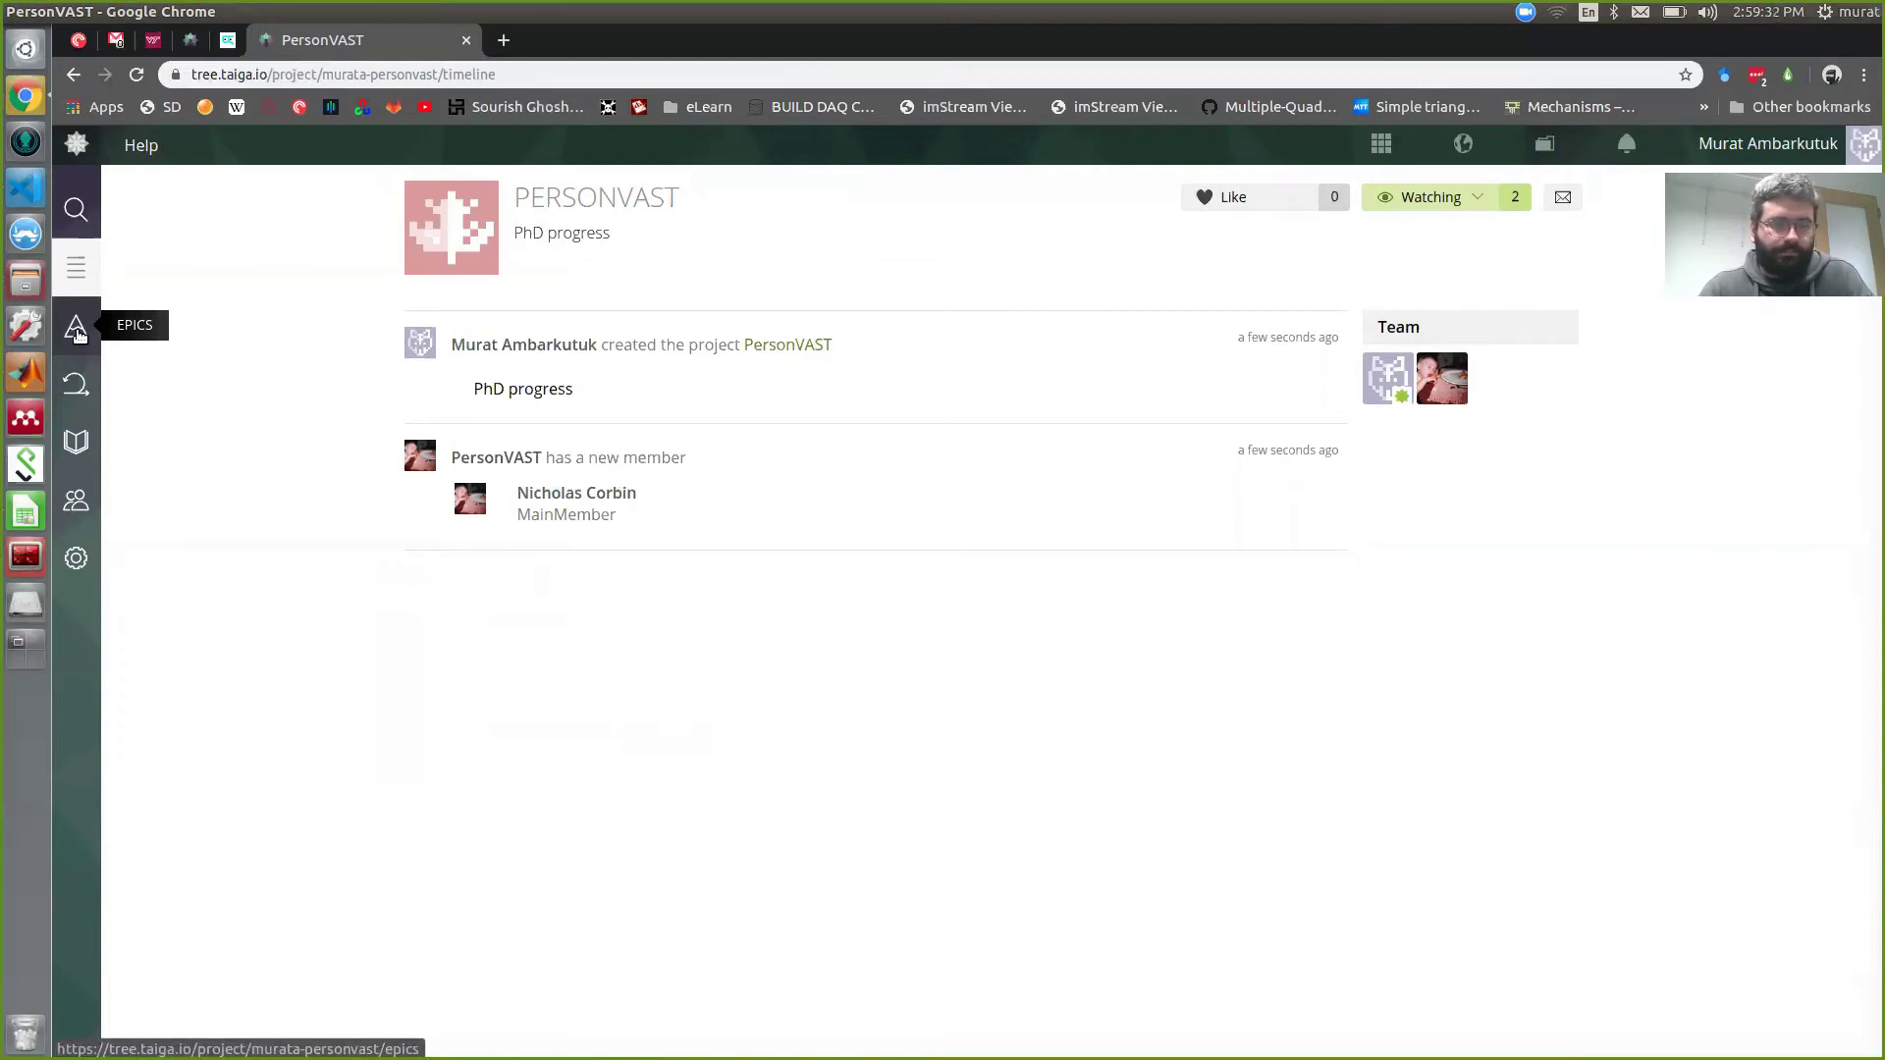
Step: Bring up PersonVAST's empty Epics list, briefly revisiting the Timeline first
{"action": "left_click", "coordinate": [76, 330]}
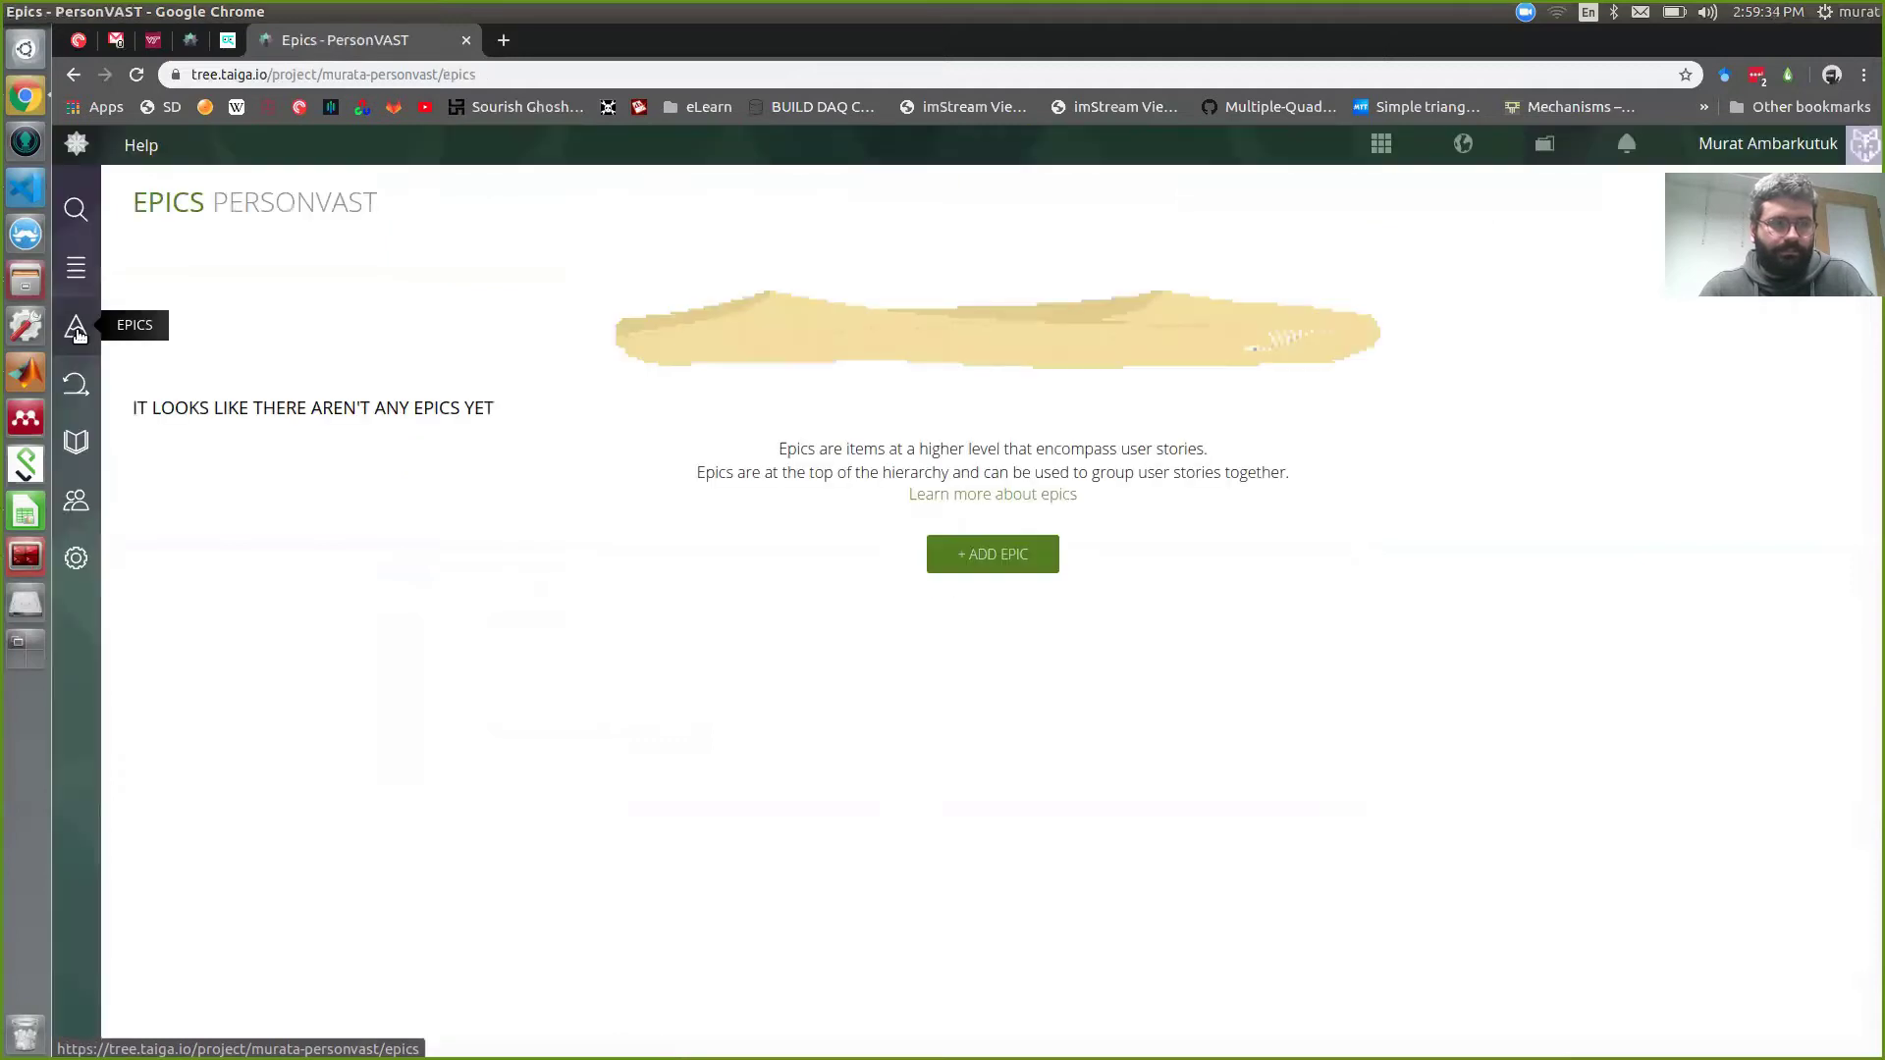
{"action": "left_click", "coordinate": [88, 273]}
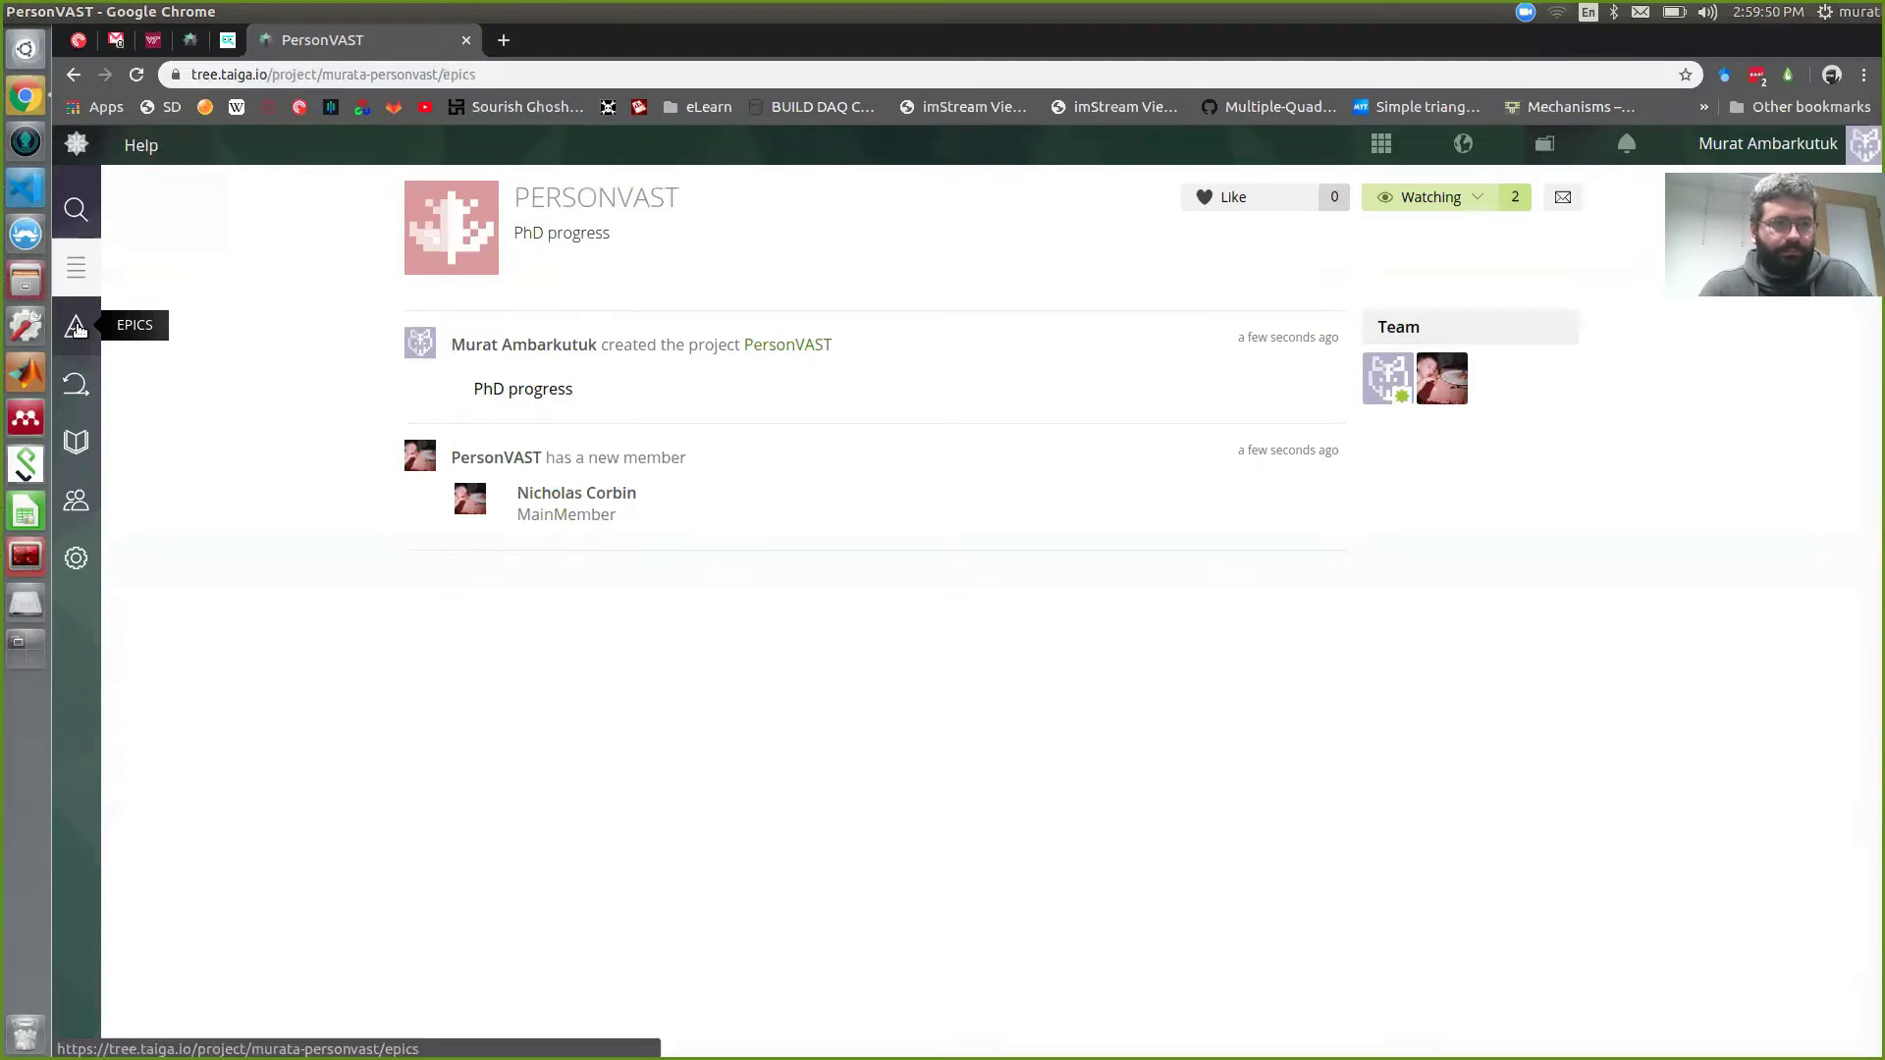
{"action": "left_click", "coordinate": [77, 327]}
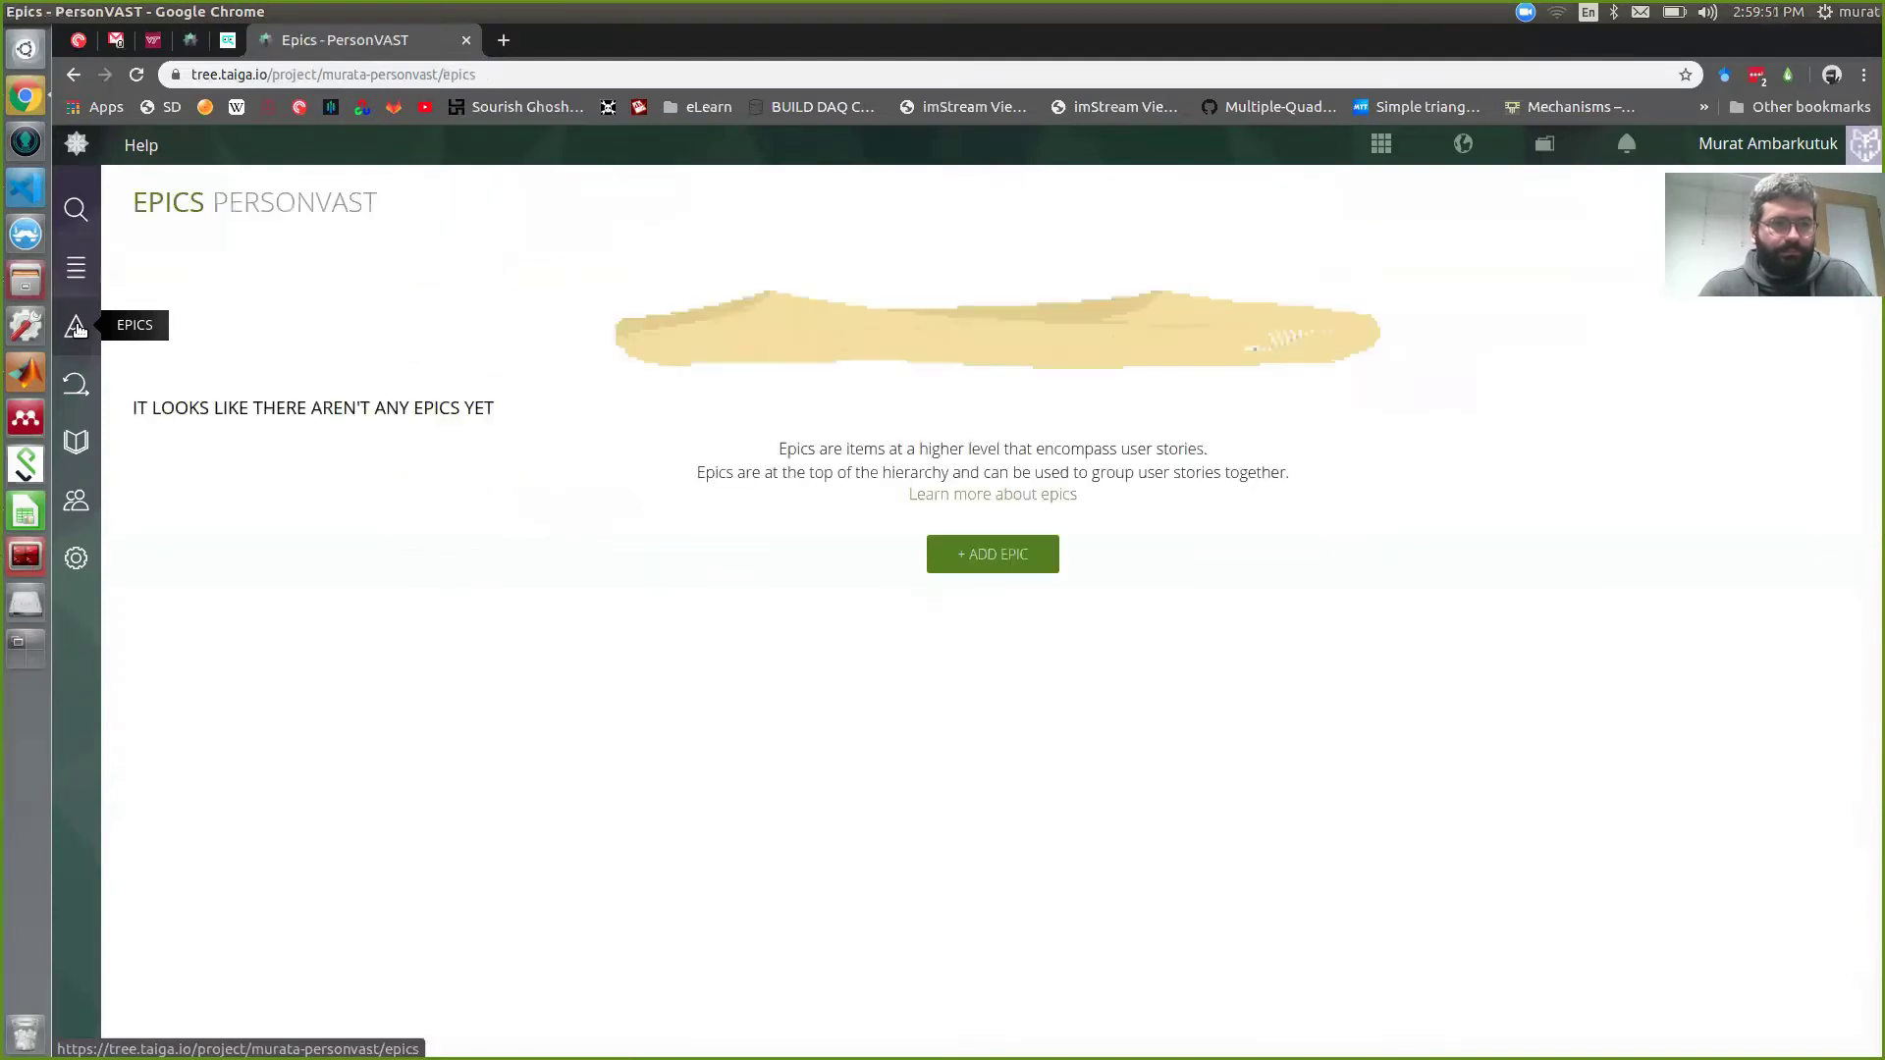
{"action": "left_click", "coordinate": [980, 550]}
Step: Create epics #1 'Paper 1' and #2 'Defense / Thesis'
{"action": "type", "text": "Paper 1"}
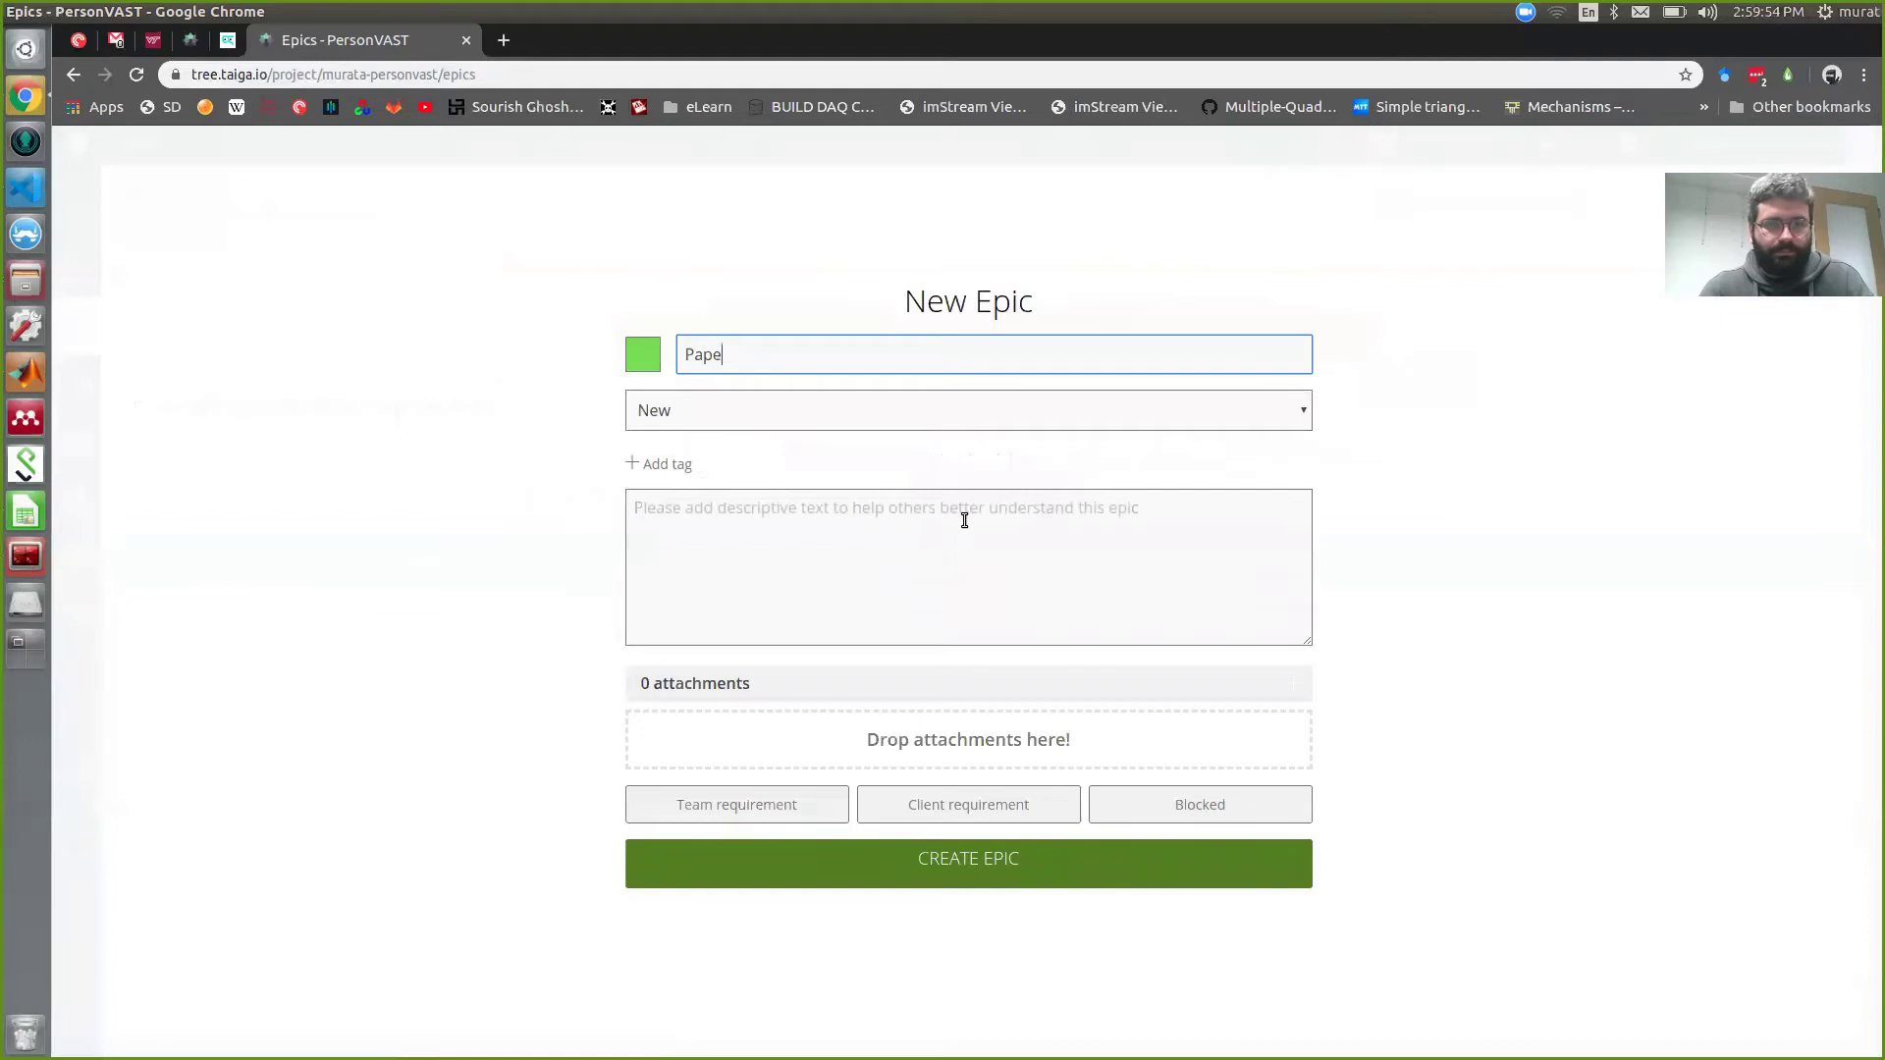
{"action": "left_click", "coordinate": [892, 860]}
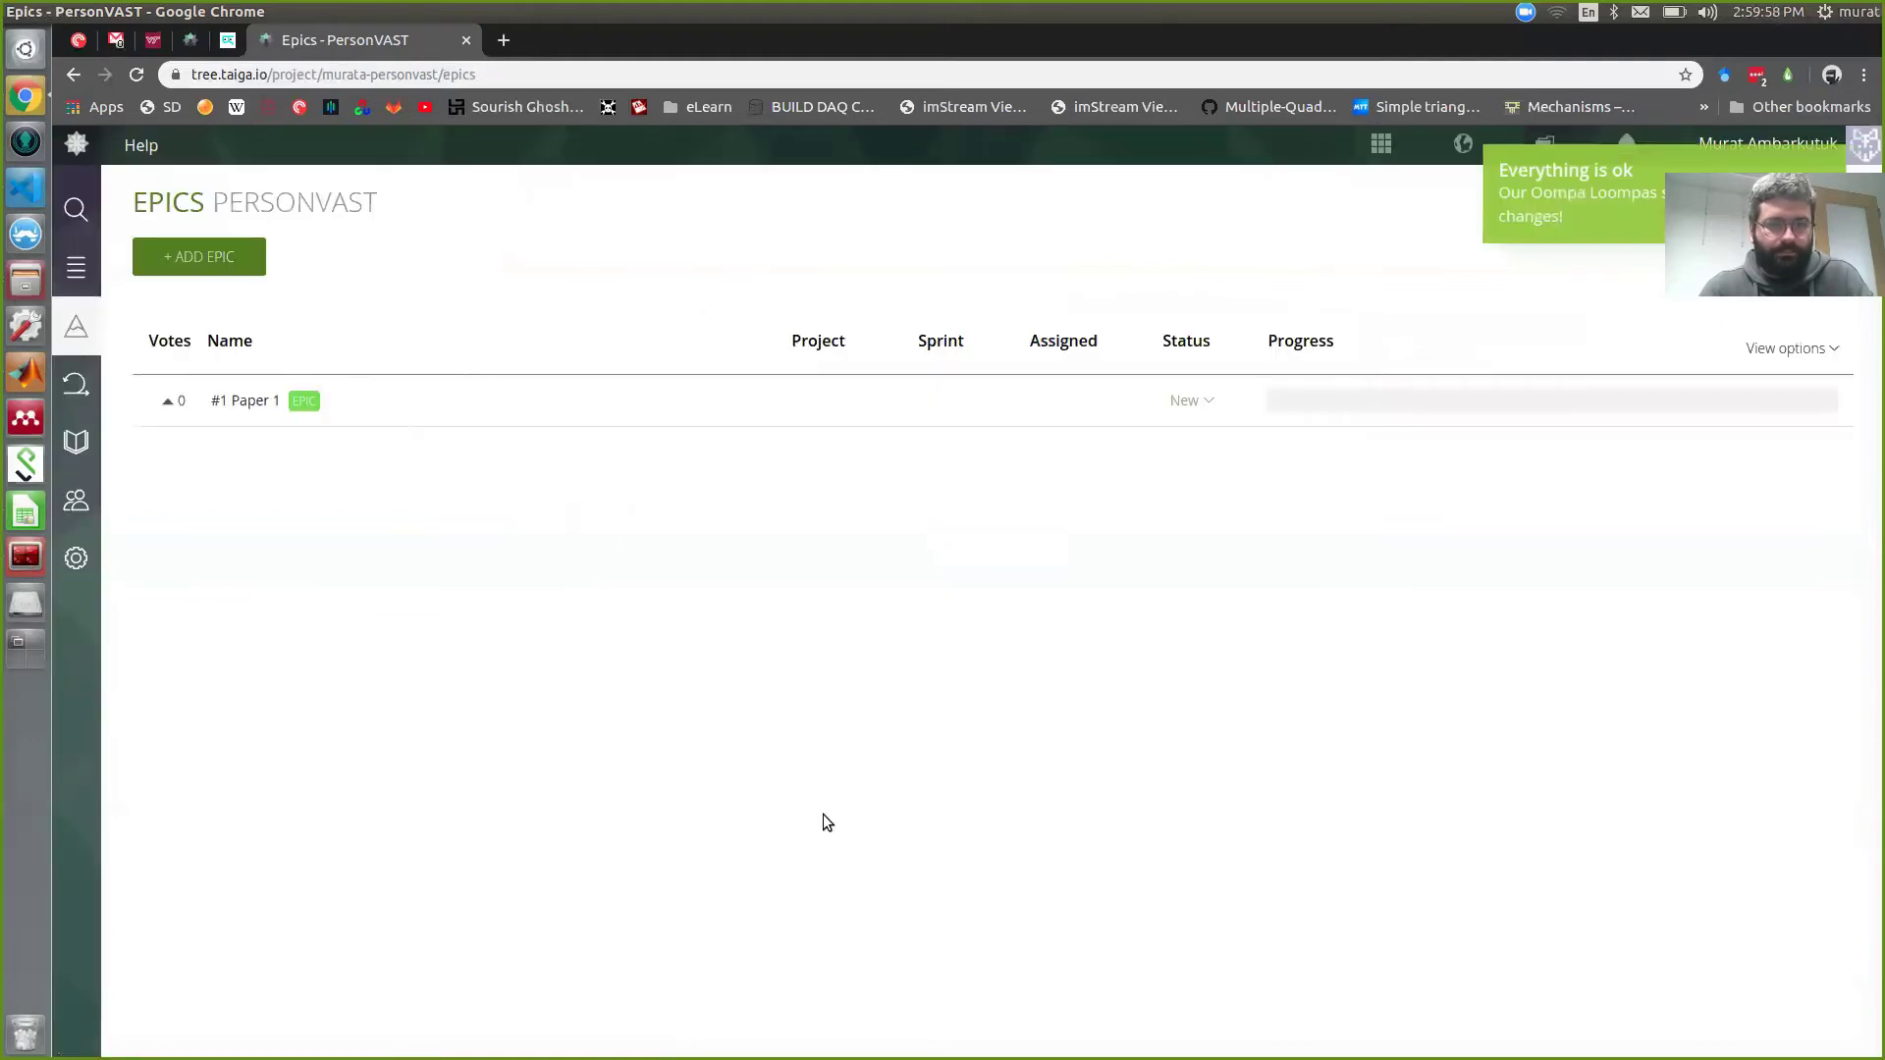
{"action": "left_click", "coordinate": [226, 254]}
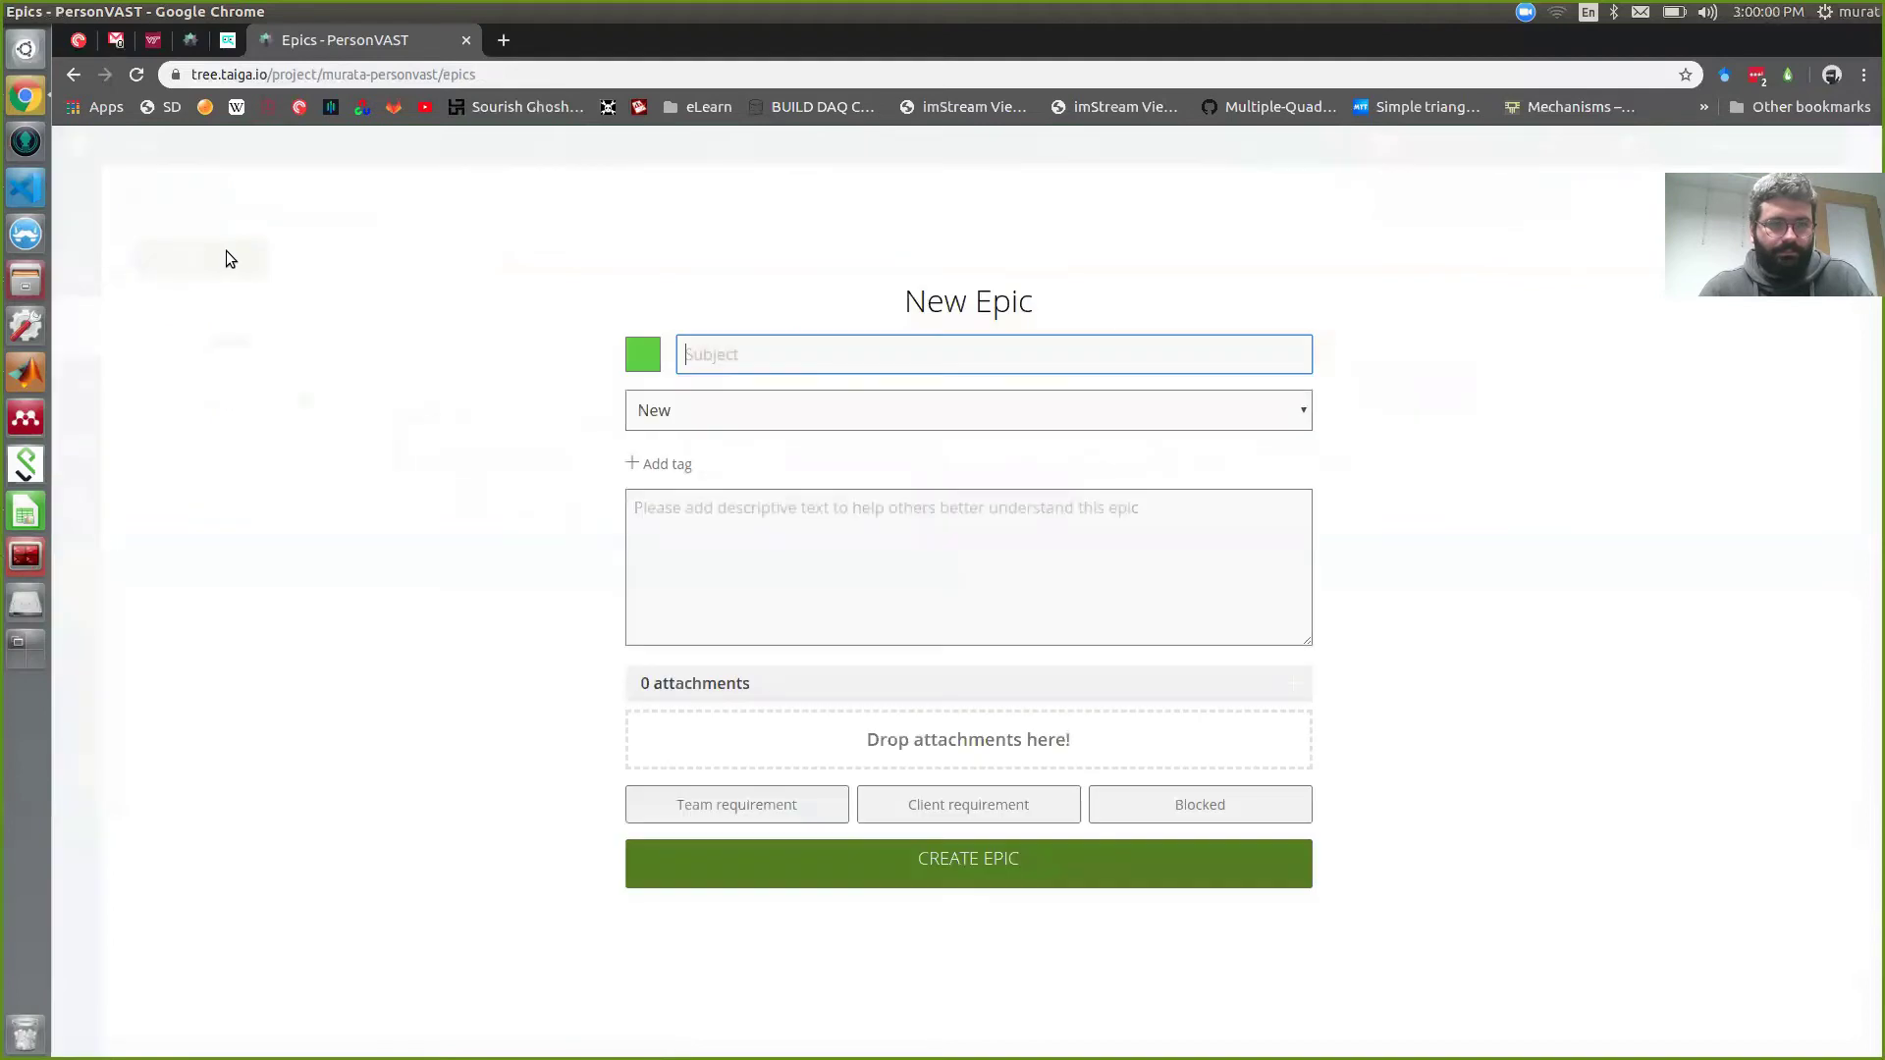
{"action": "type", "text": "P"}
{"action": "key", "text": "BackSpace"}
{"action": "type", "text": "Defense"}
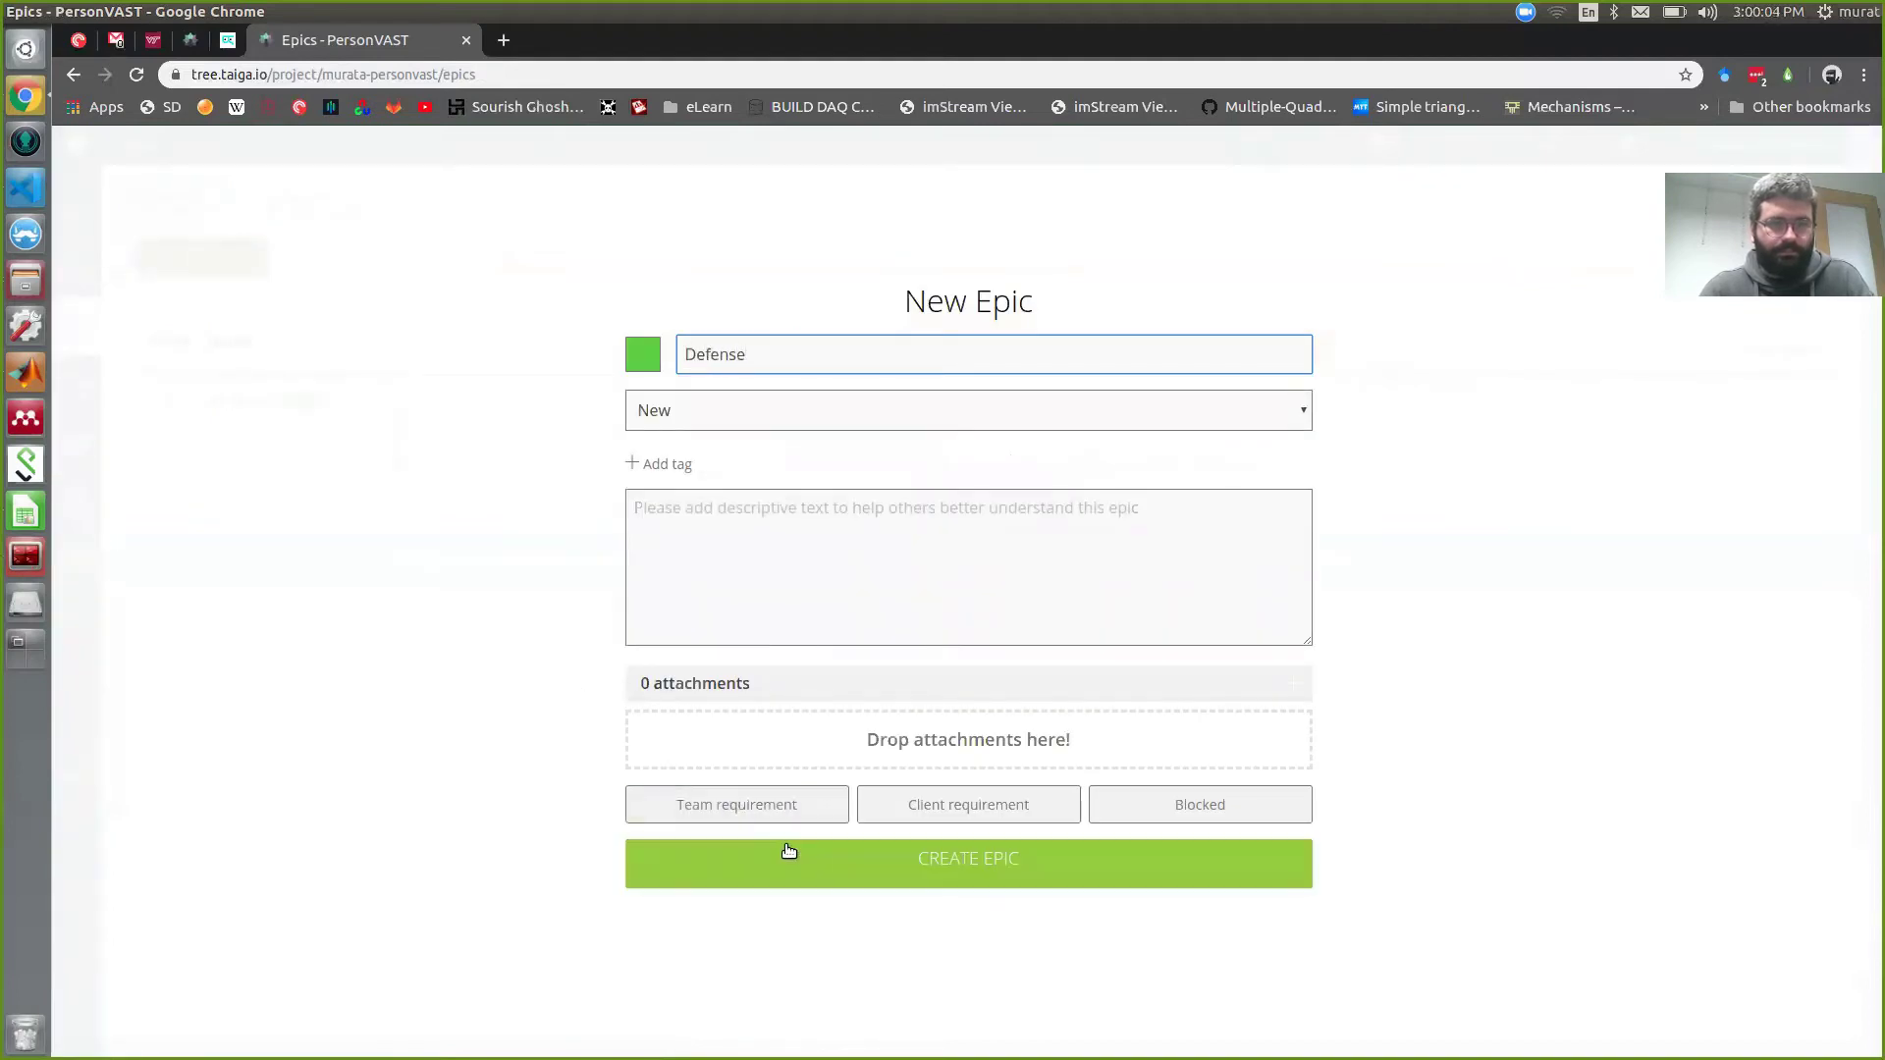
{"action": "type", "text": " / Thesis"}
{"action": "left_click", "coordinate": [807, 878]}
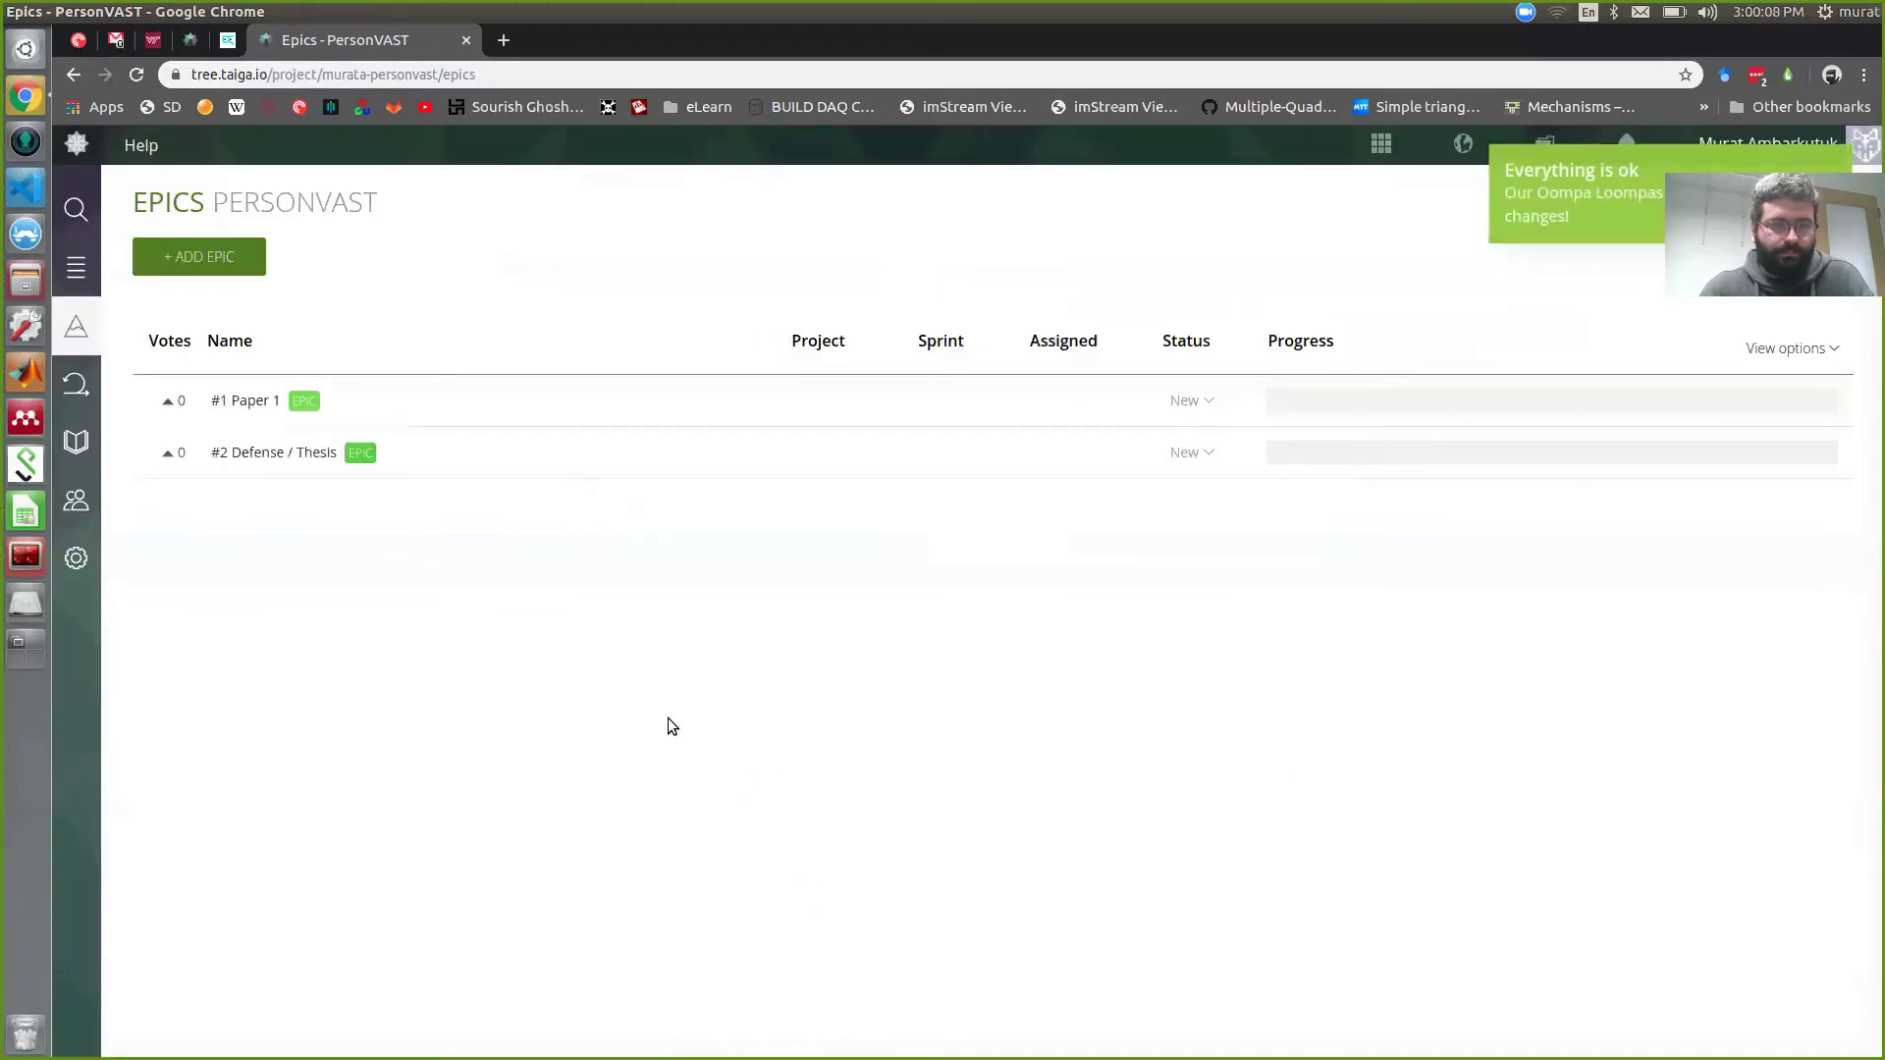
Step: Bulk-add related user stories 'Intro' and 'Experiments' to epic #1 Paper 1
{"action": "left_click", "coordinate": [270, 407]}
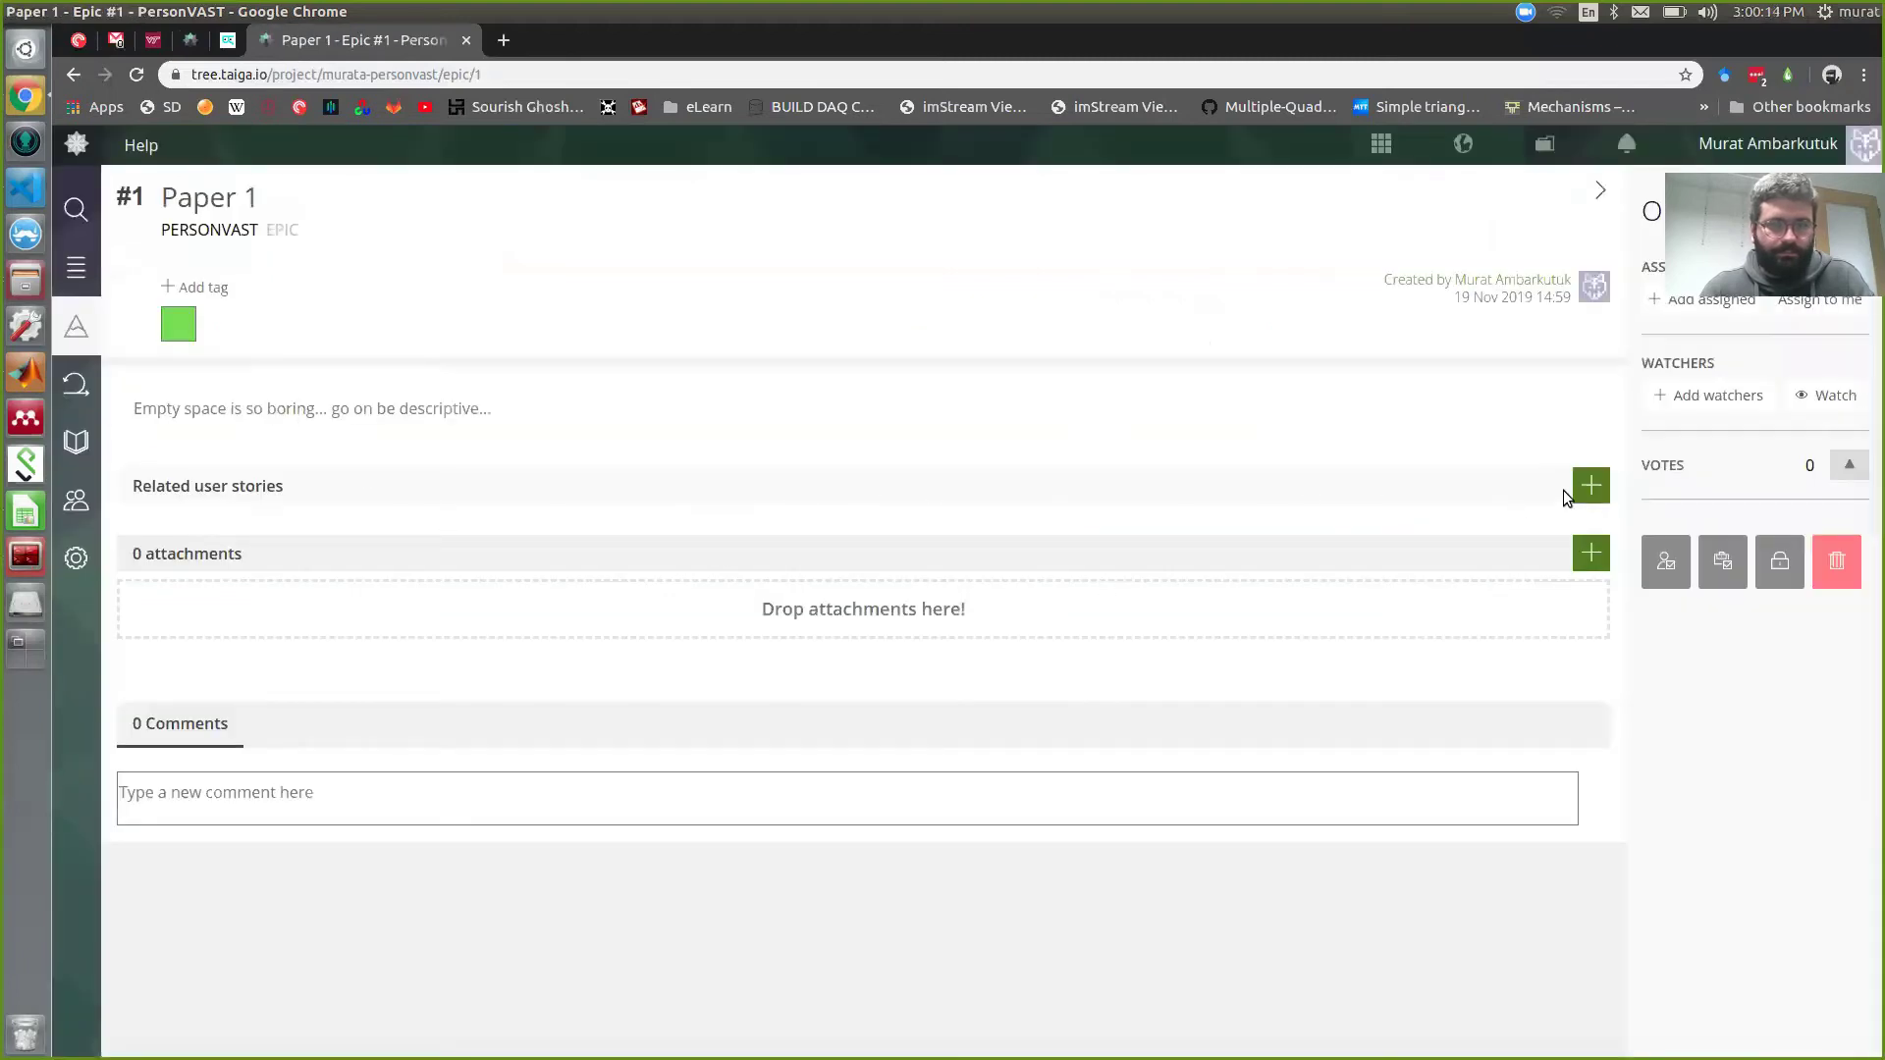
{"action": "left_click", "coordinate": [1592, 486]}
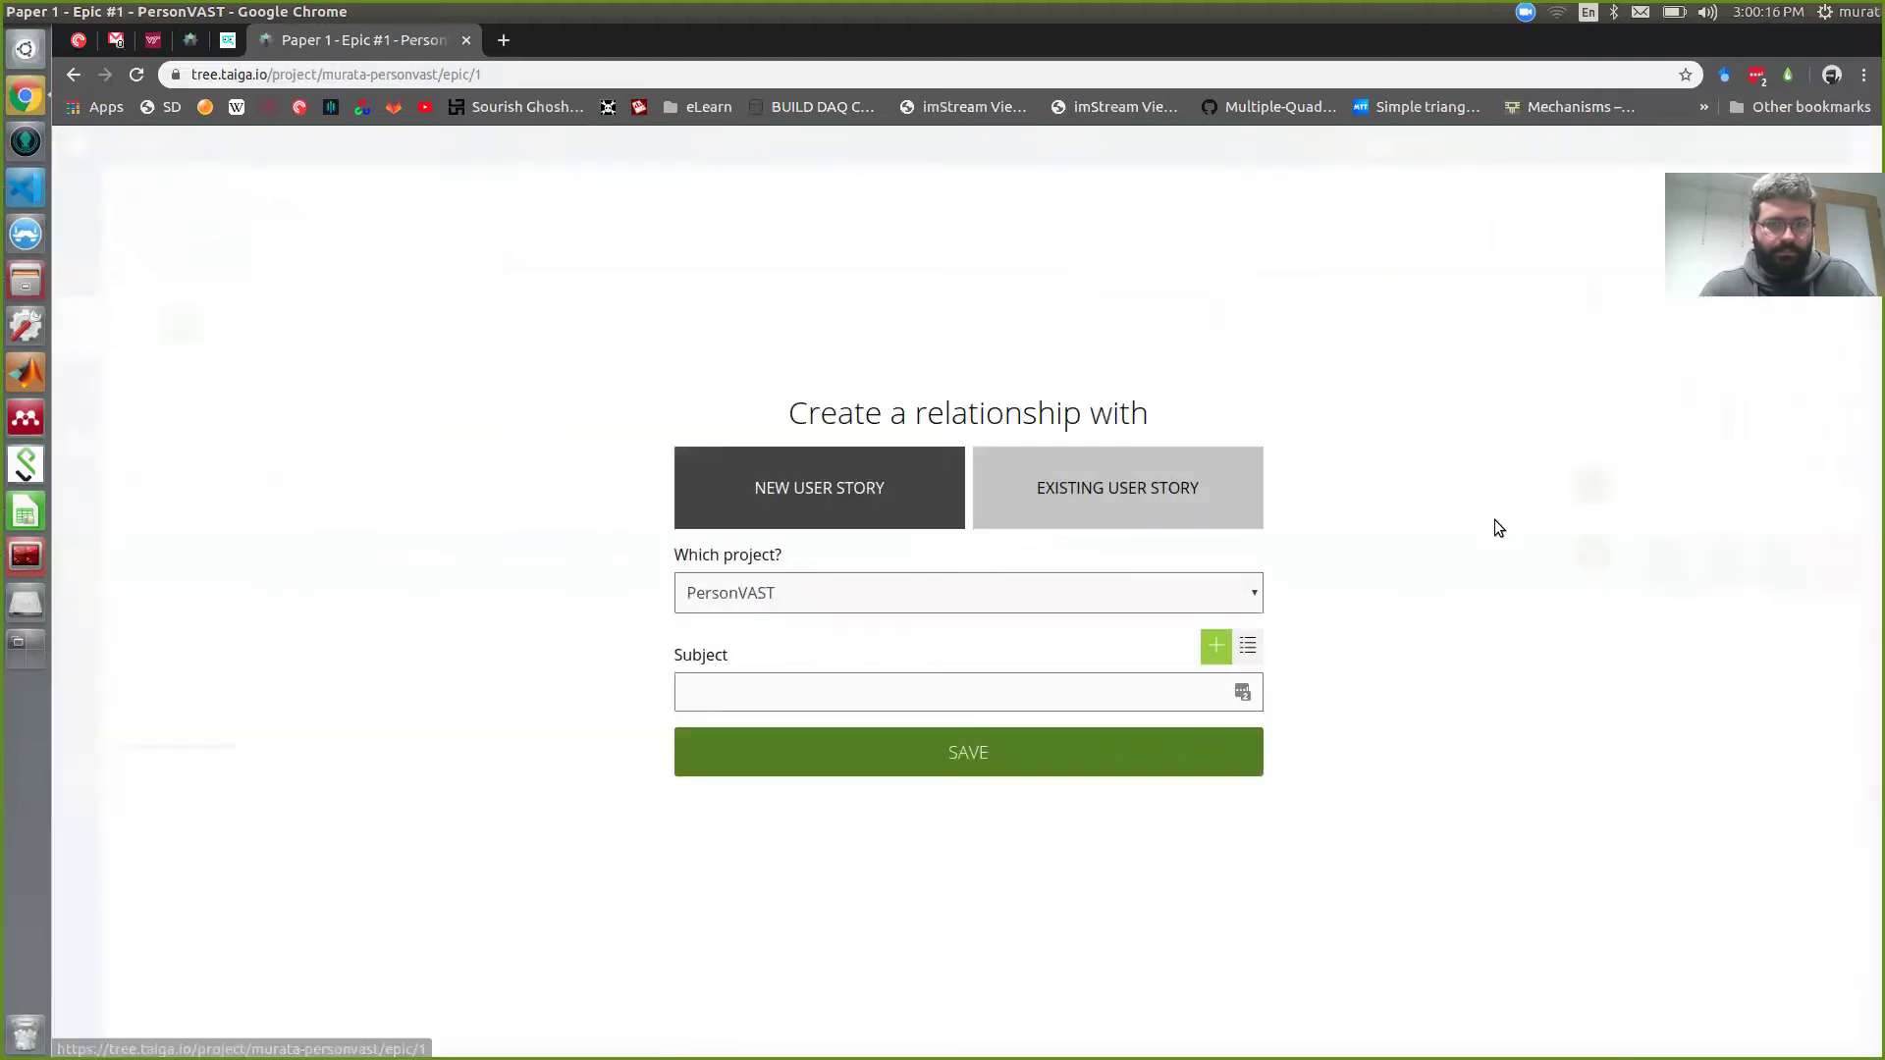
{"action": "left_click", "coordinate": [1247, 645]}
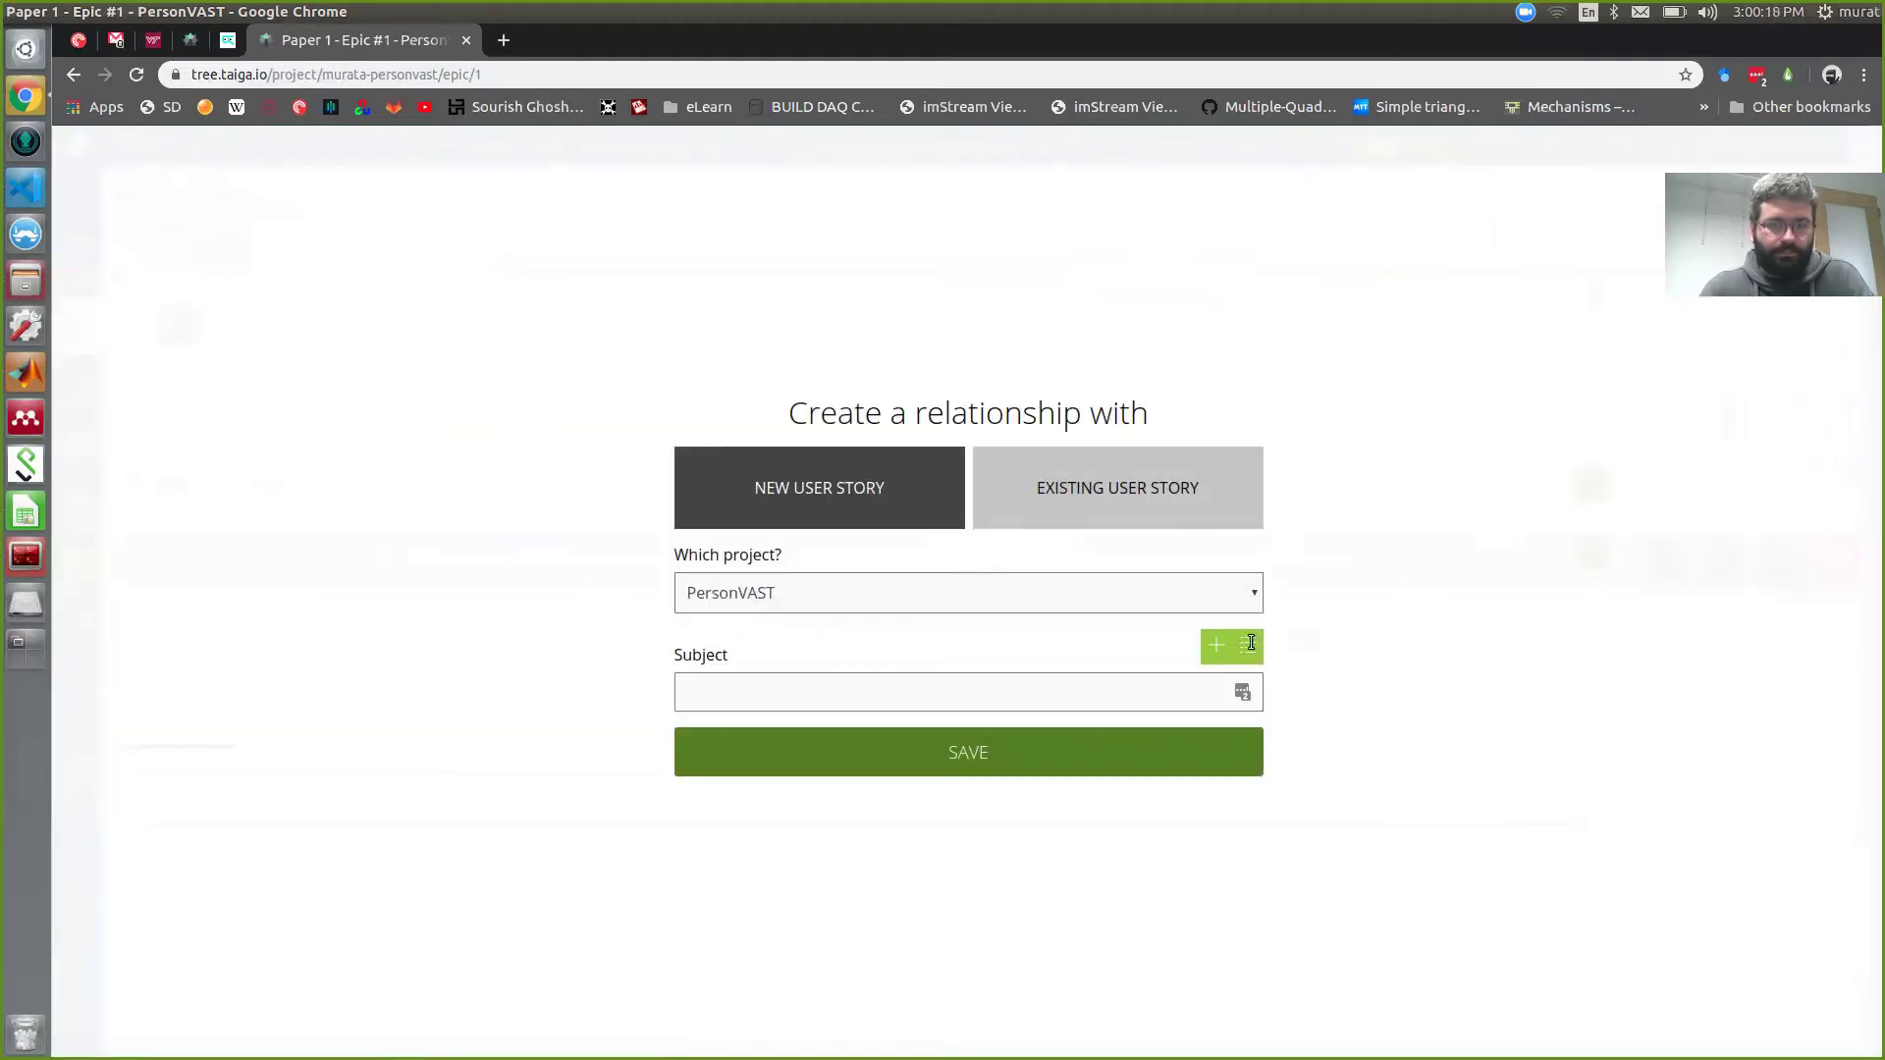
{"action": "left_click", "coordinate": [1114, 669]}
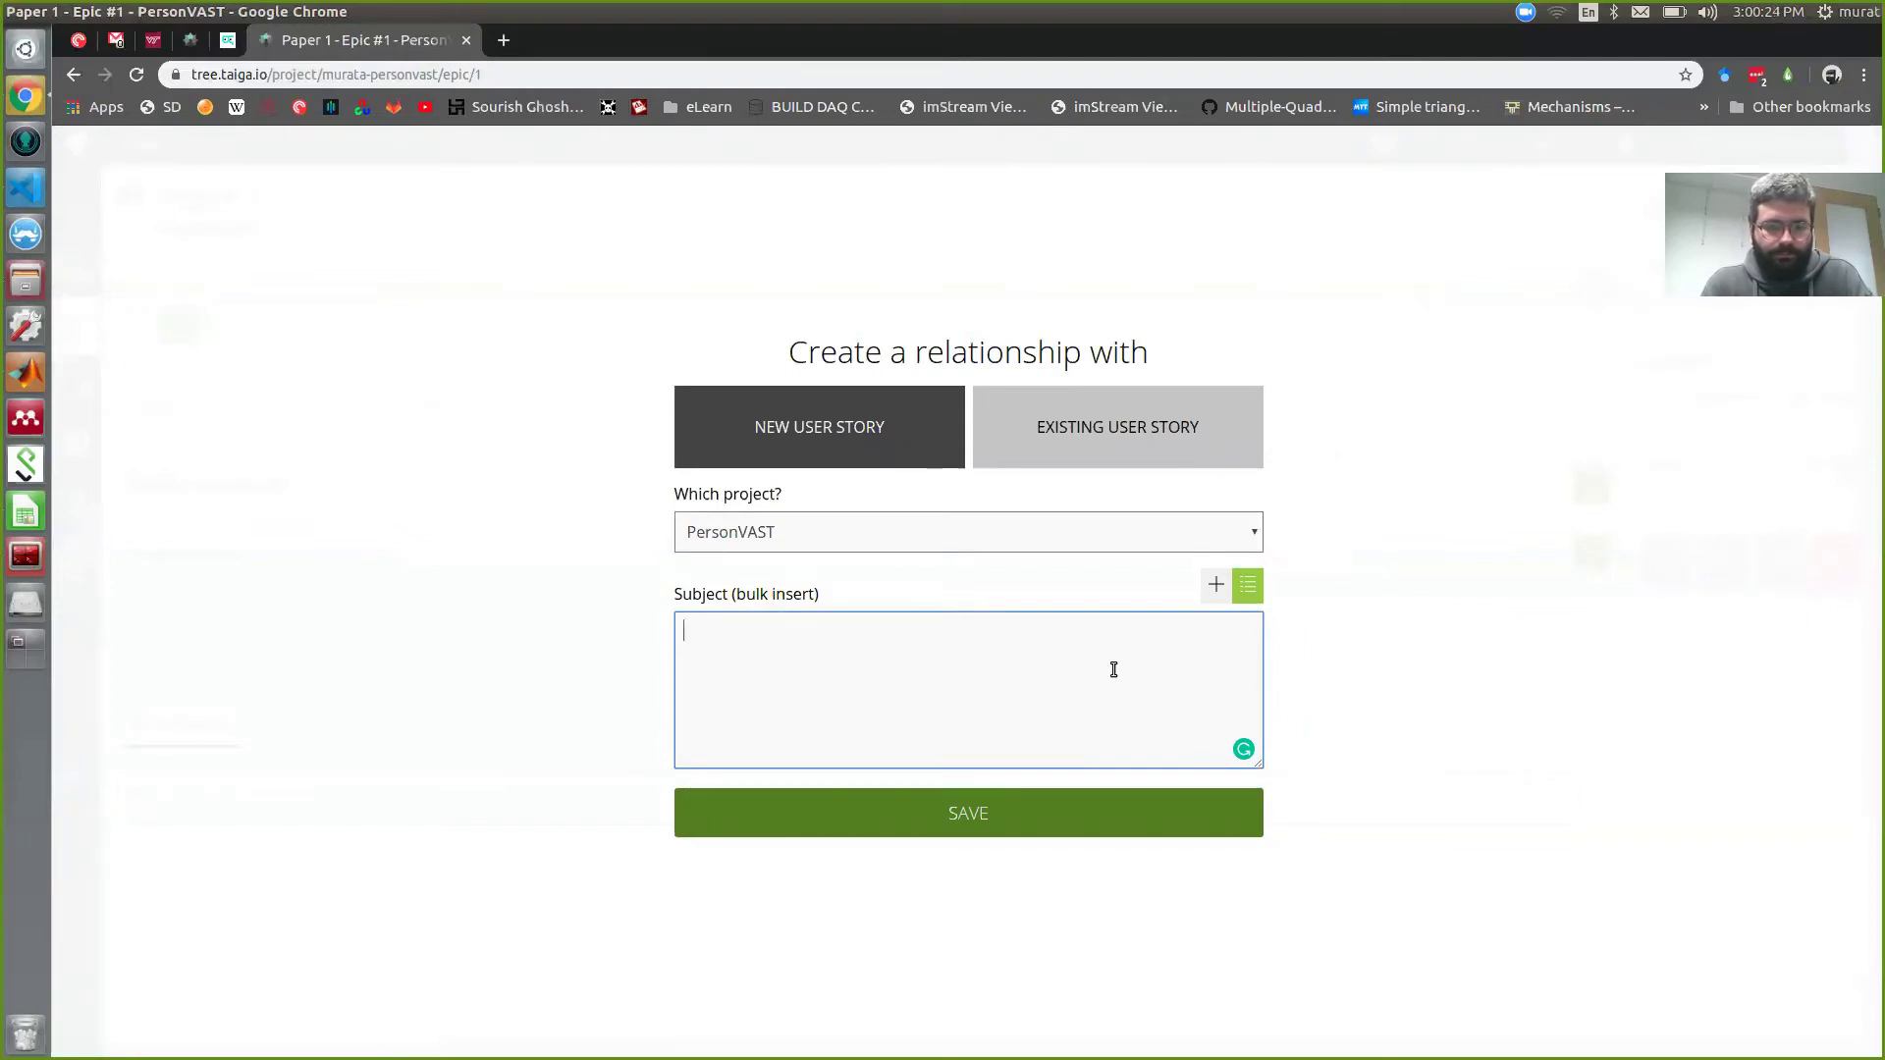
{"action": "type", "text": "Intro"}
{"action": "key", "text": "Return"}
{"action": "type", "text": "Experiments"}
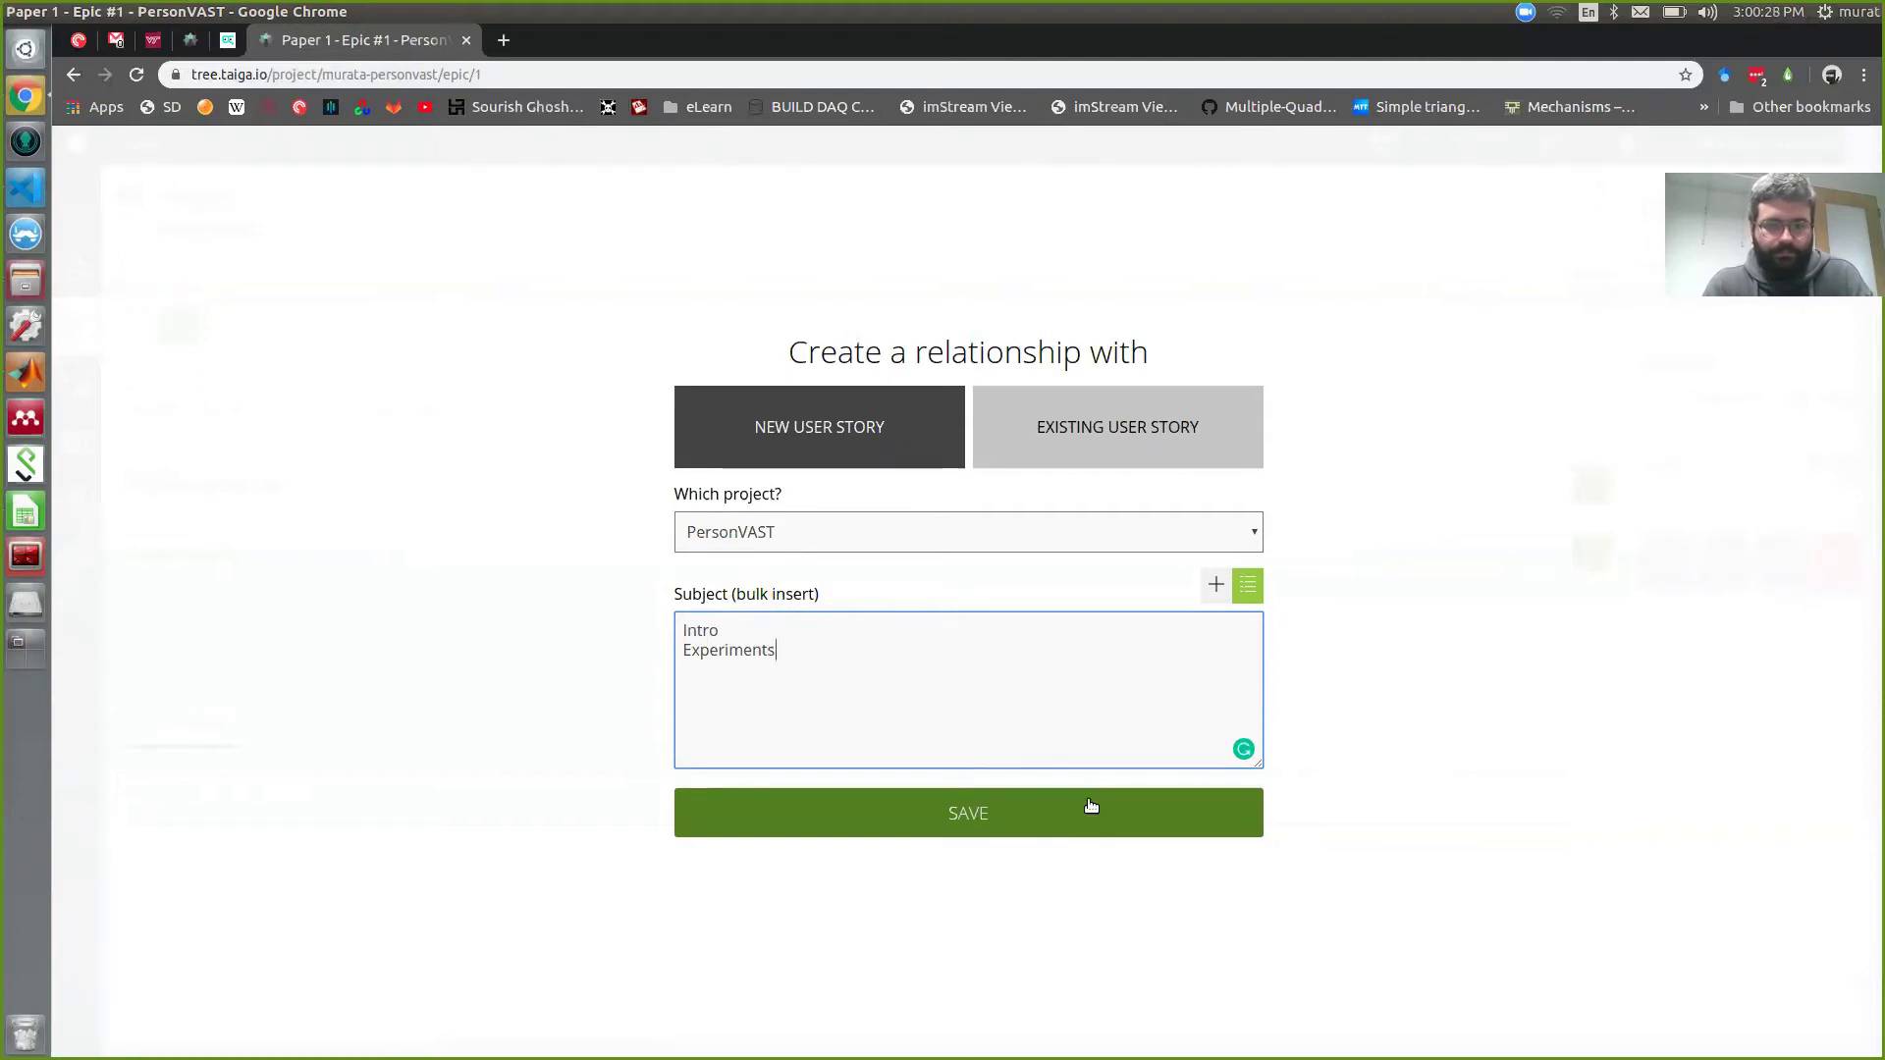
{"action": "left_click", "coordinate": [1090, 806]}
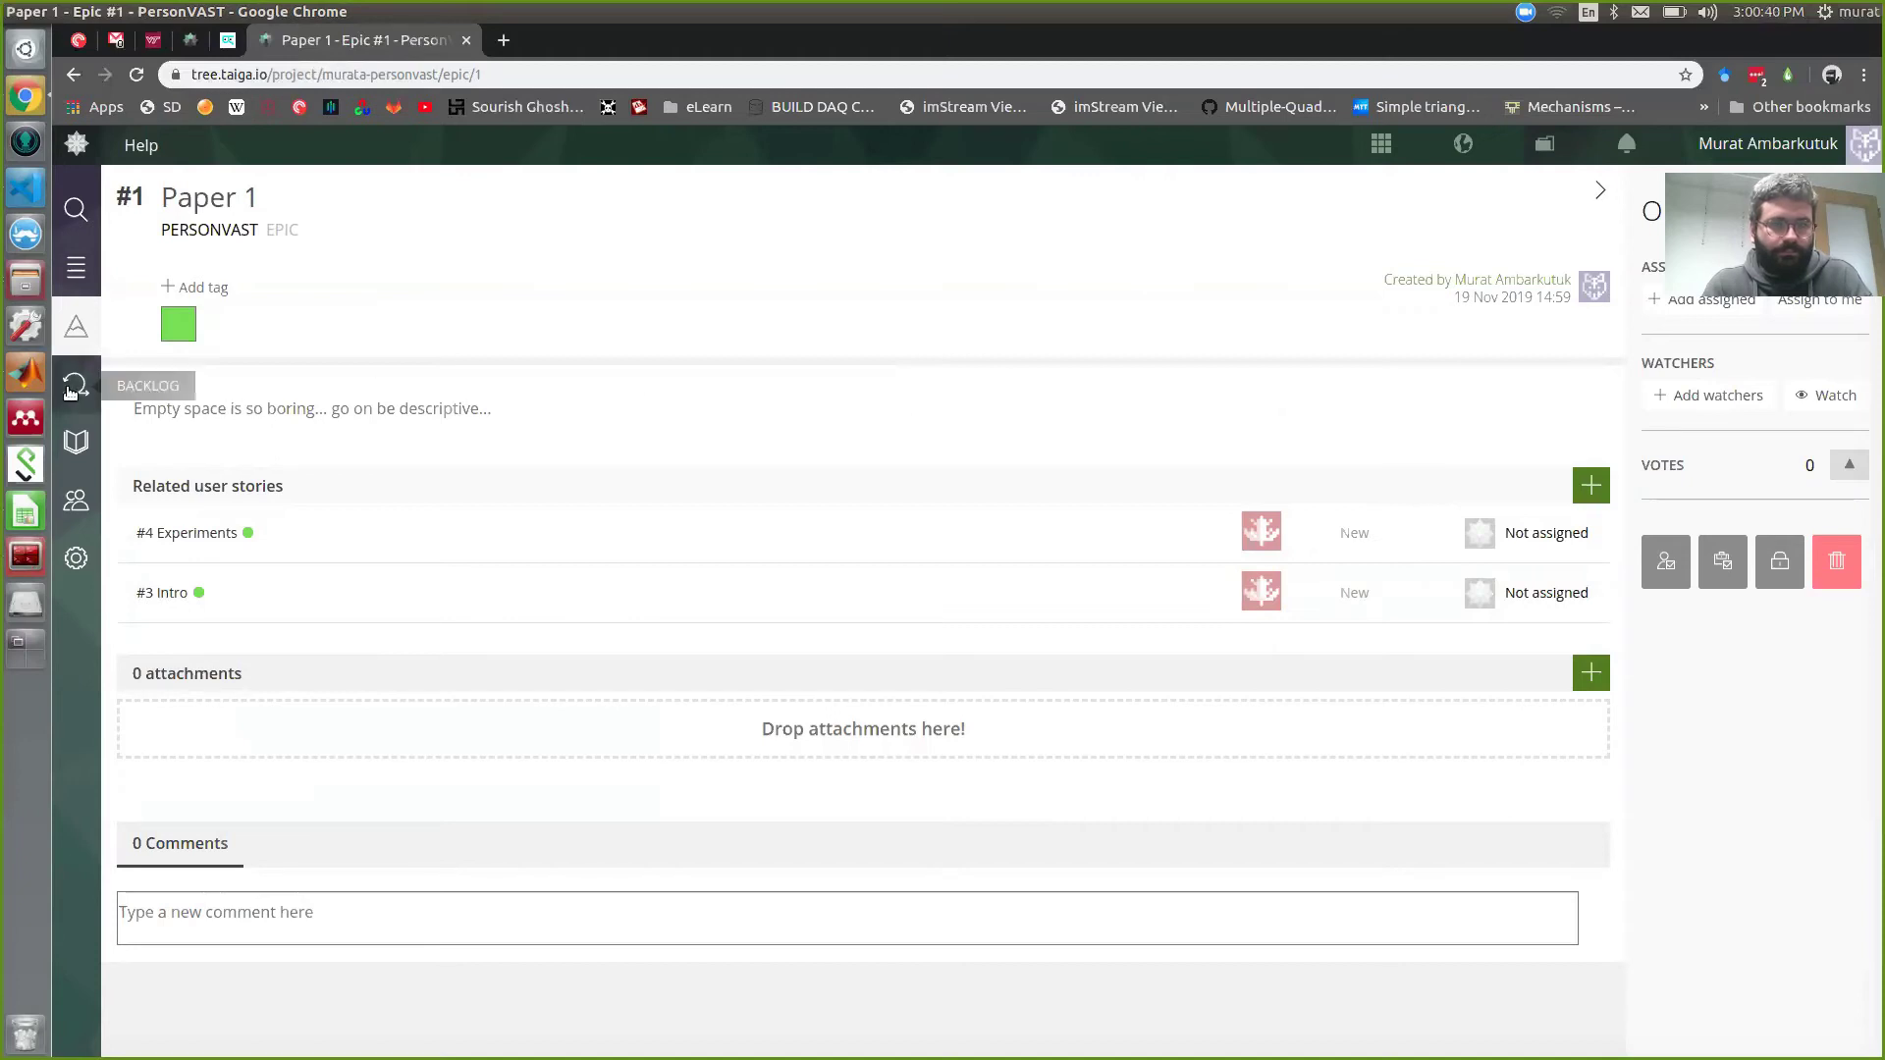
{"action": "left_click", "coordinate": [75, 384]}
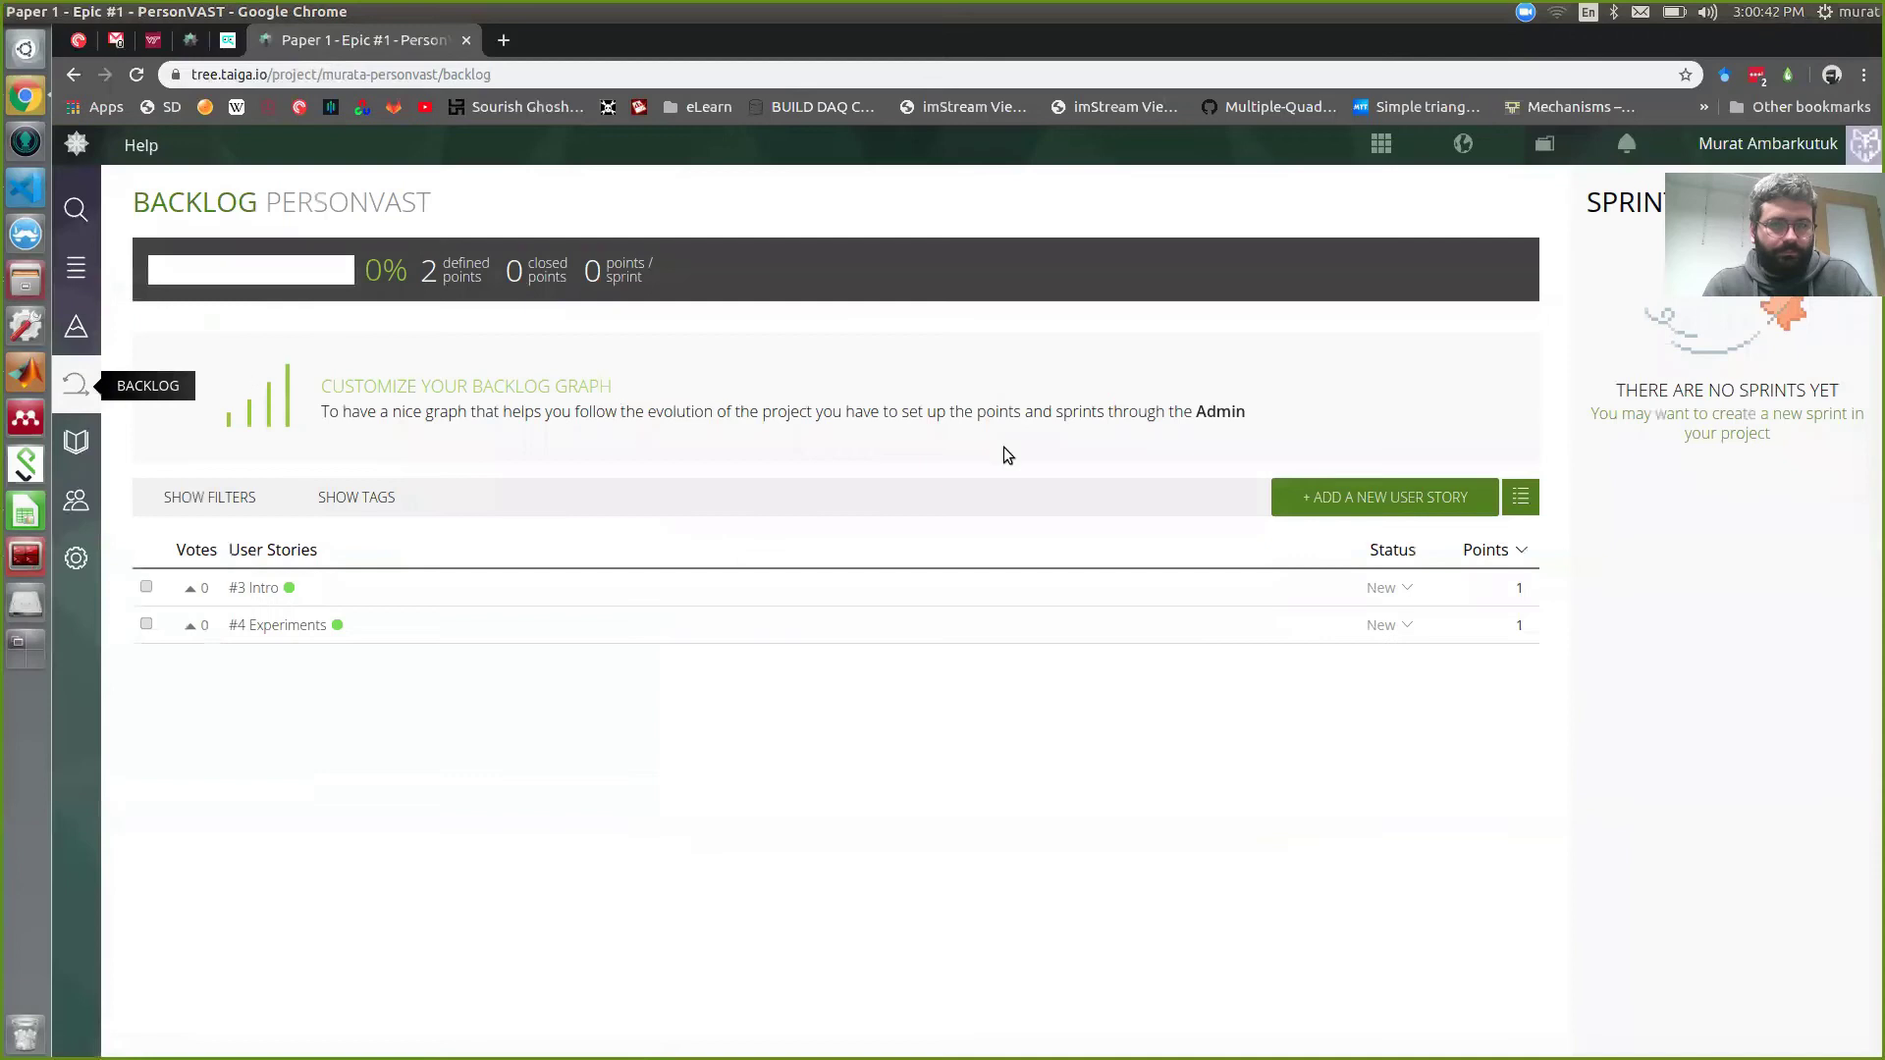
Step: Bulk-insert a 'Conclusion' user story into the PersonVAST backlog
{"action": "left_click", "coordinate": [1520, 498]}
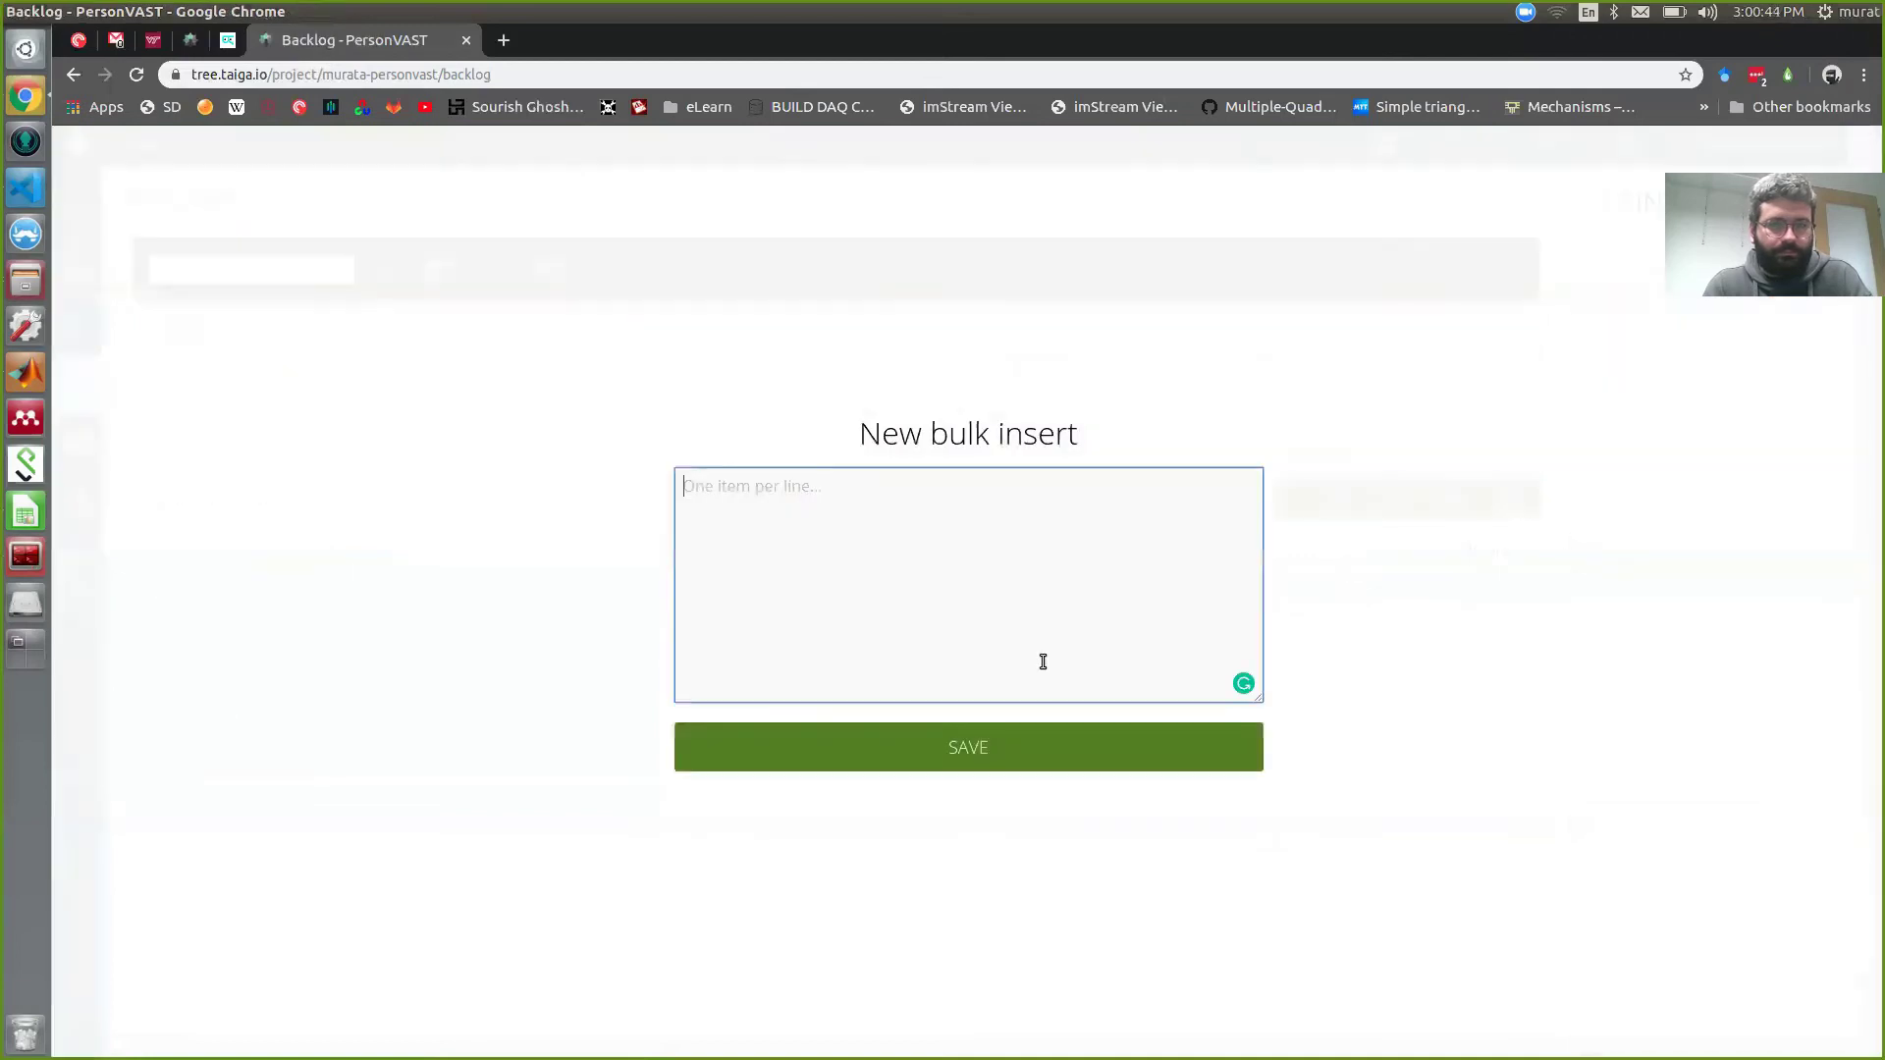
{"action": "type", "text": "N"}
{"action": "key", "text": "BackSpace"}
{"action": "type", "text": "Conclusion"}
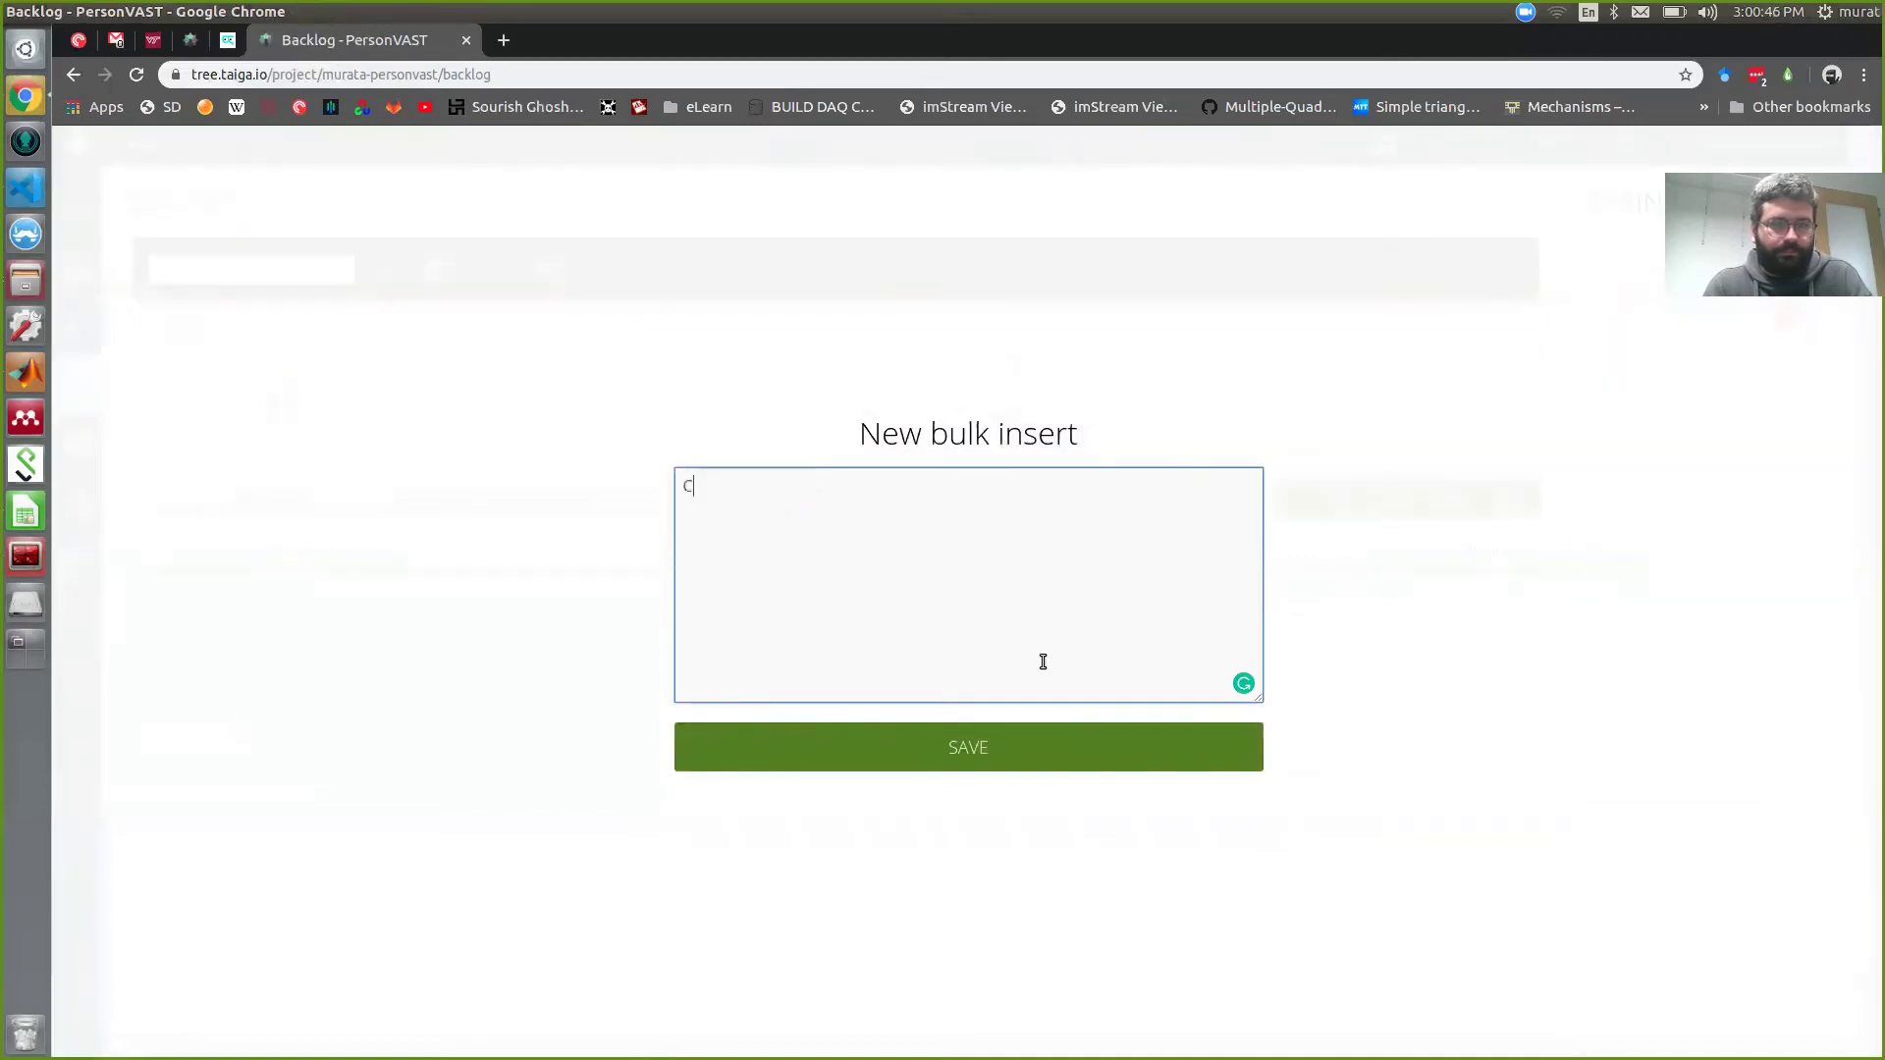
{"action": "left_click", "coordinate": [1014, 761]}
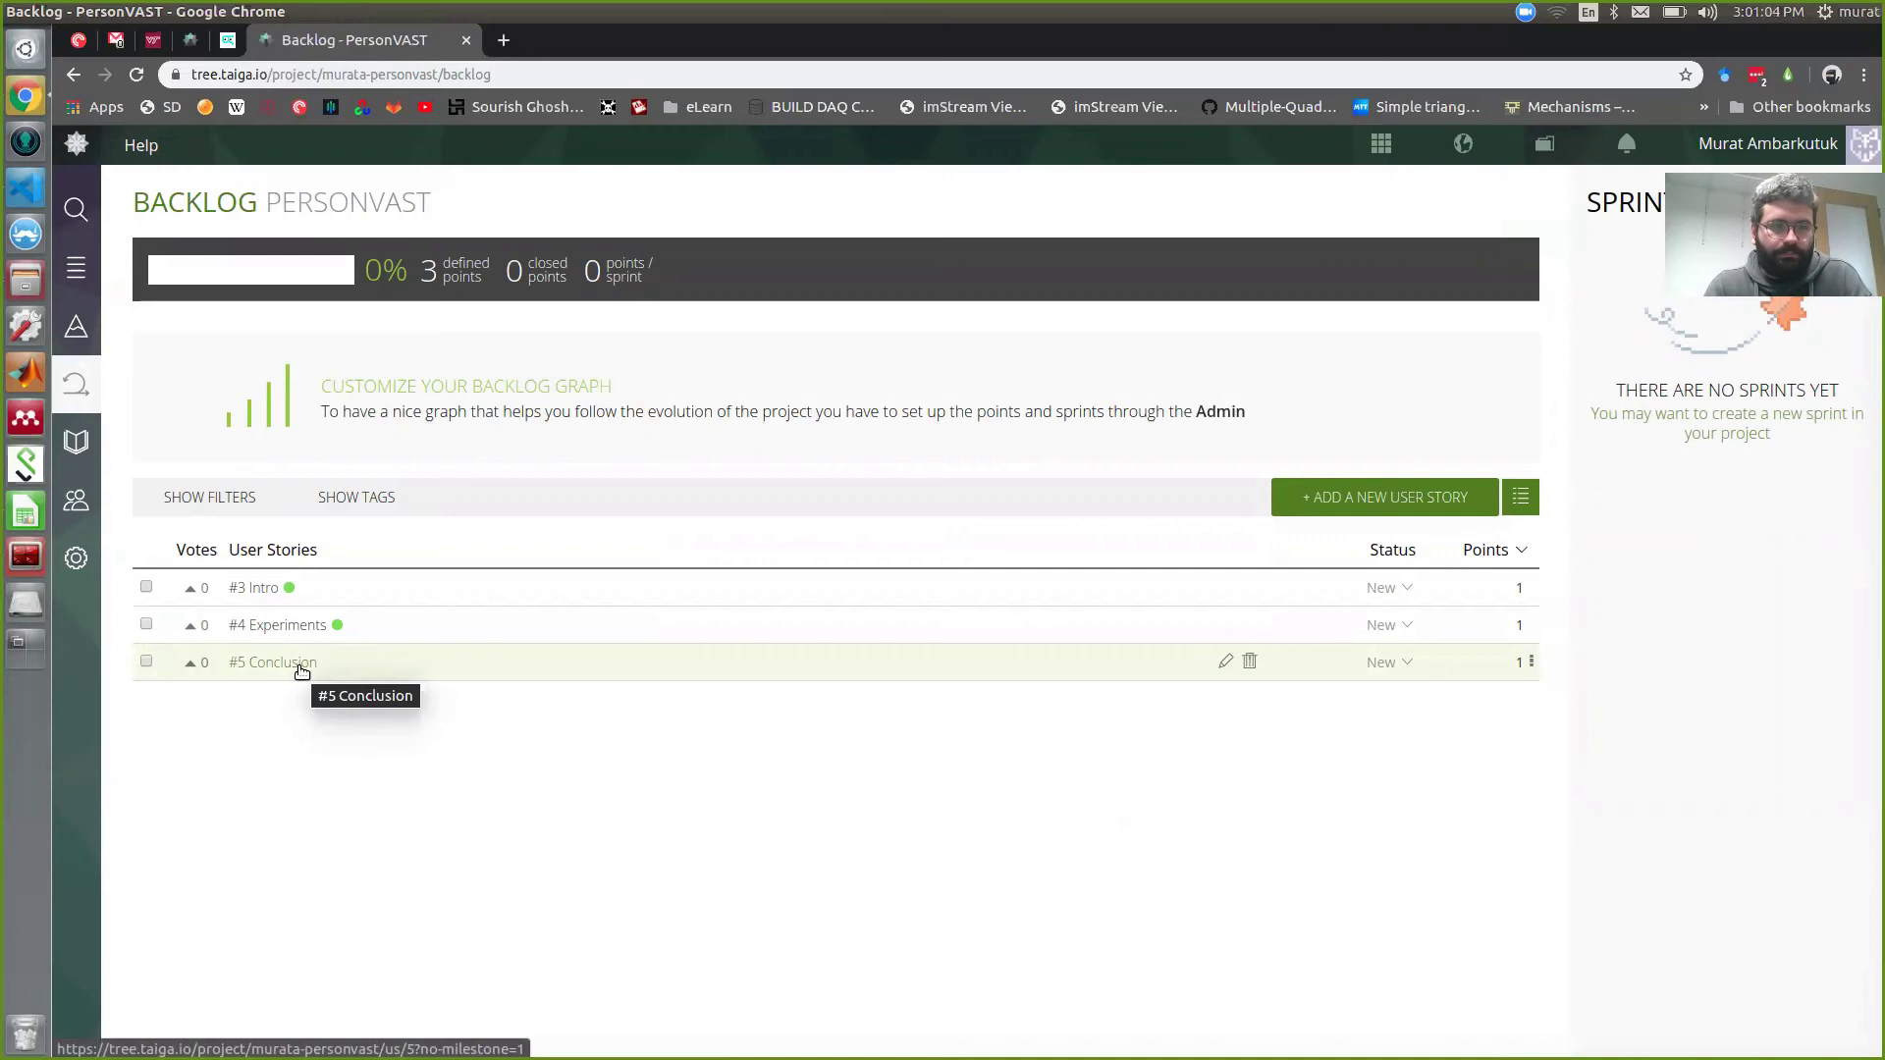
Step: Add the subtask 'Fix the bug' to user story #4 Experiments
{"action": "left_click", "coordinate": [287, 628]}
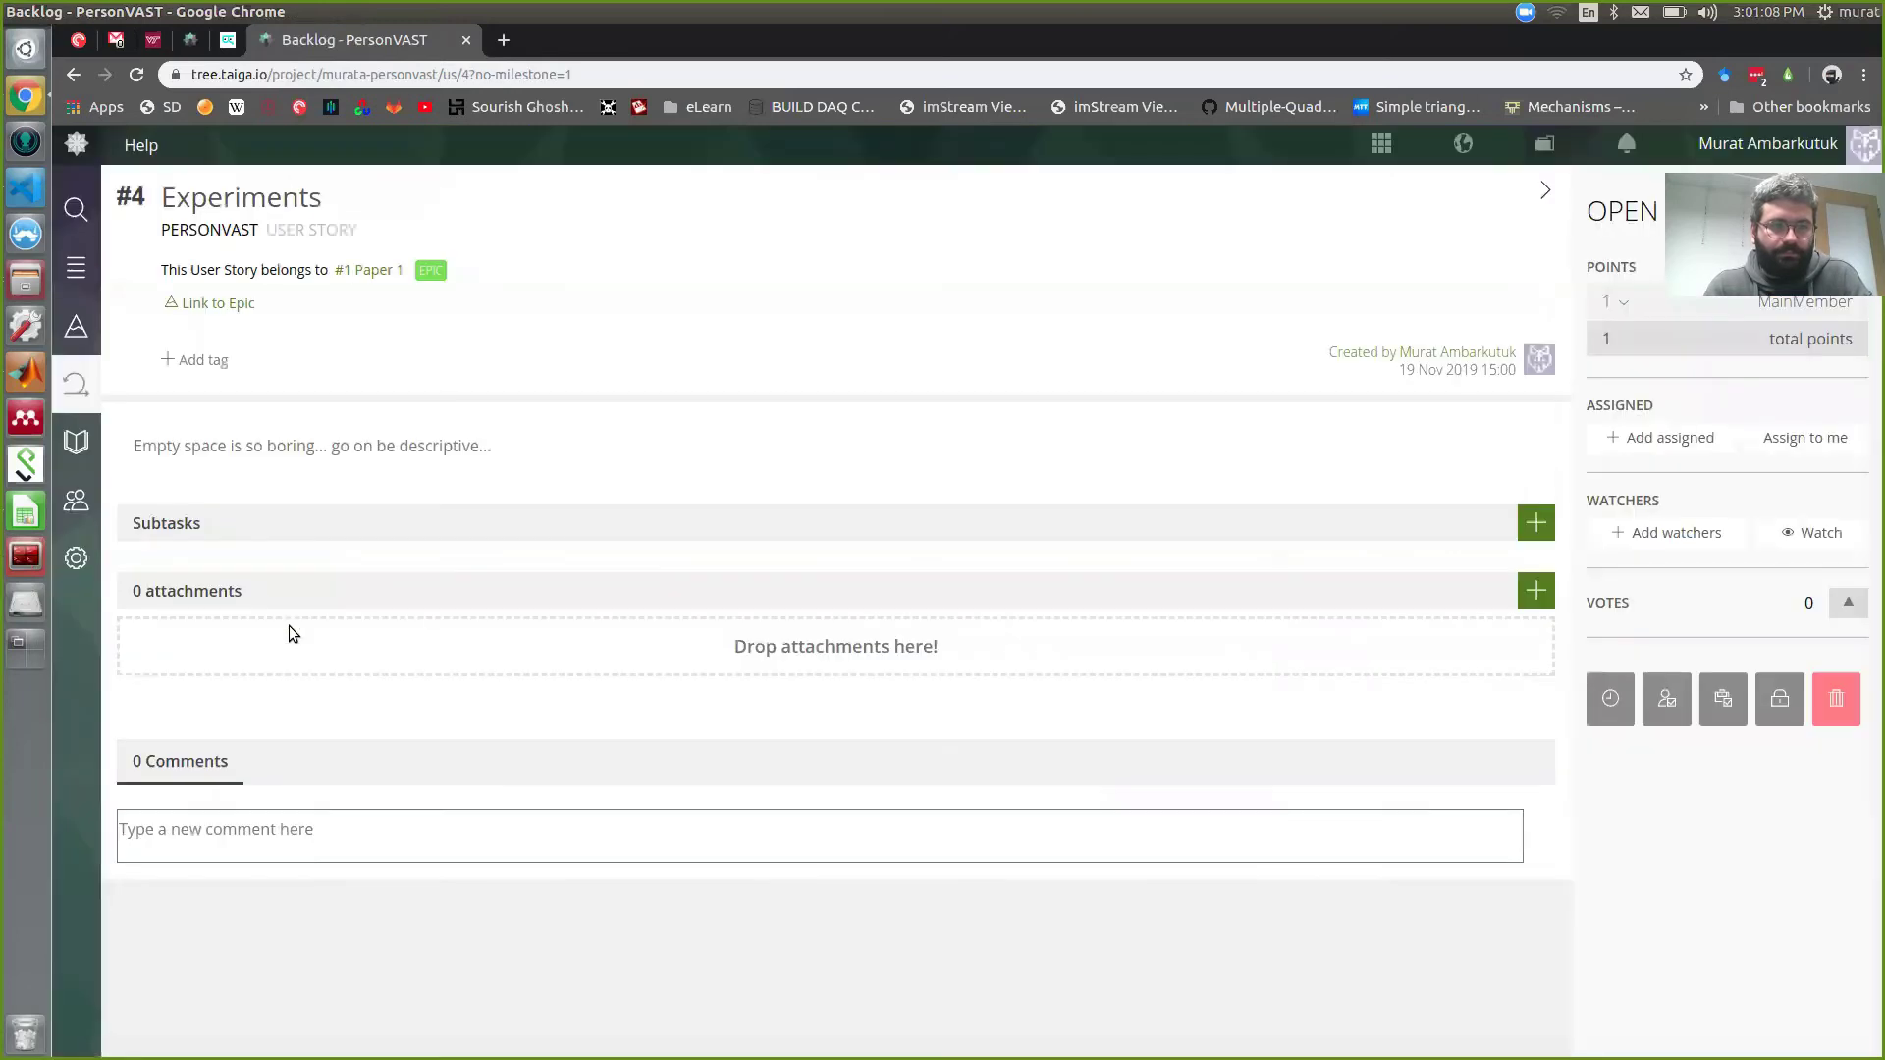
{"action": "left_click", "coordinate": [1533, 526]}
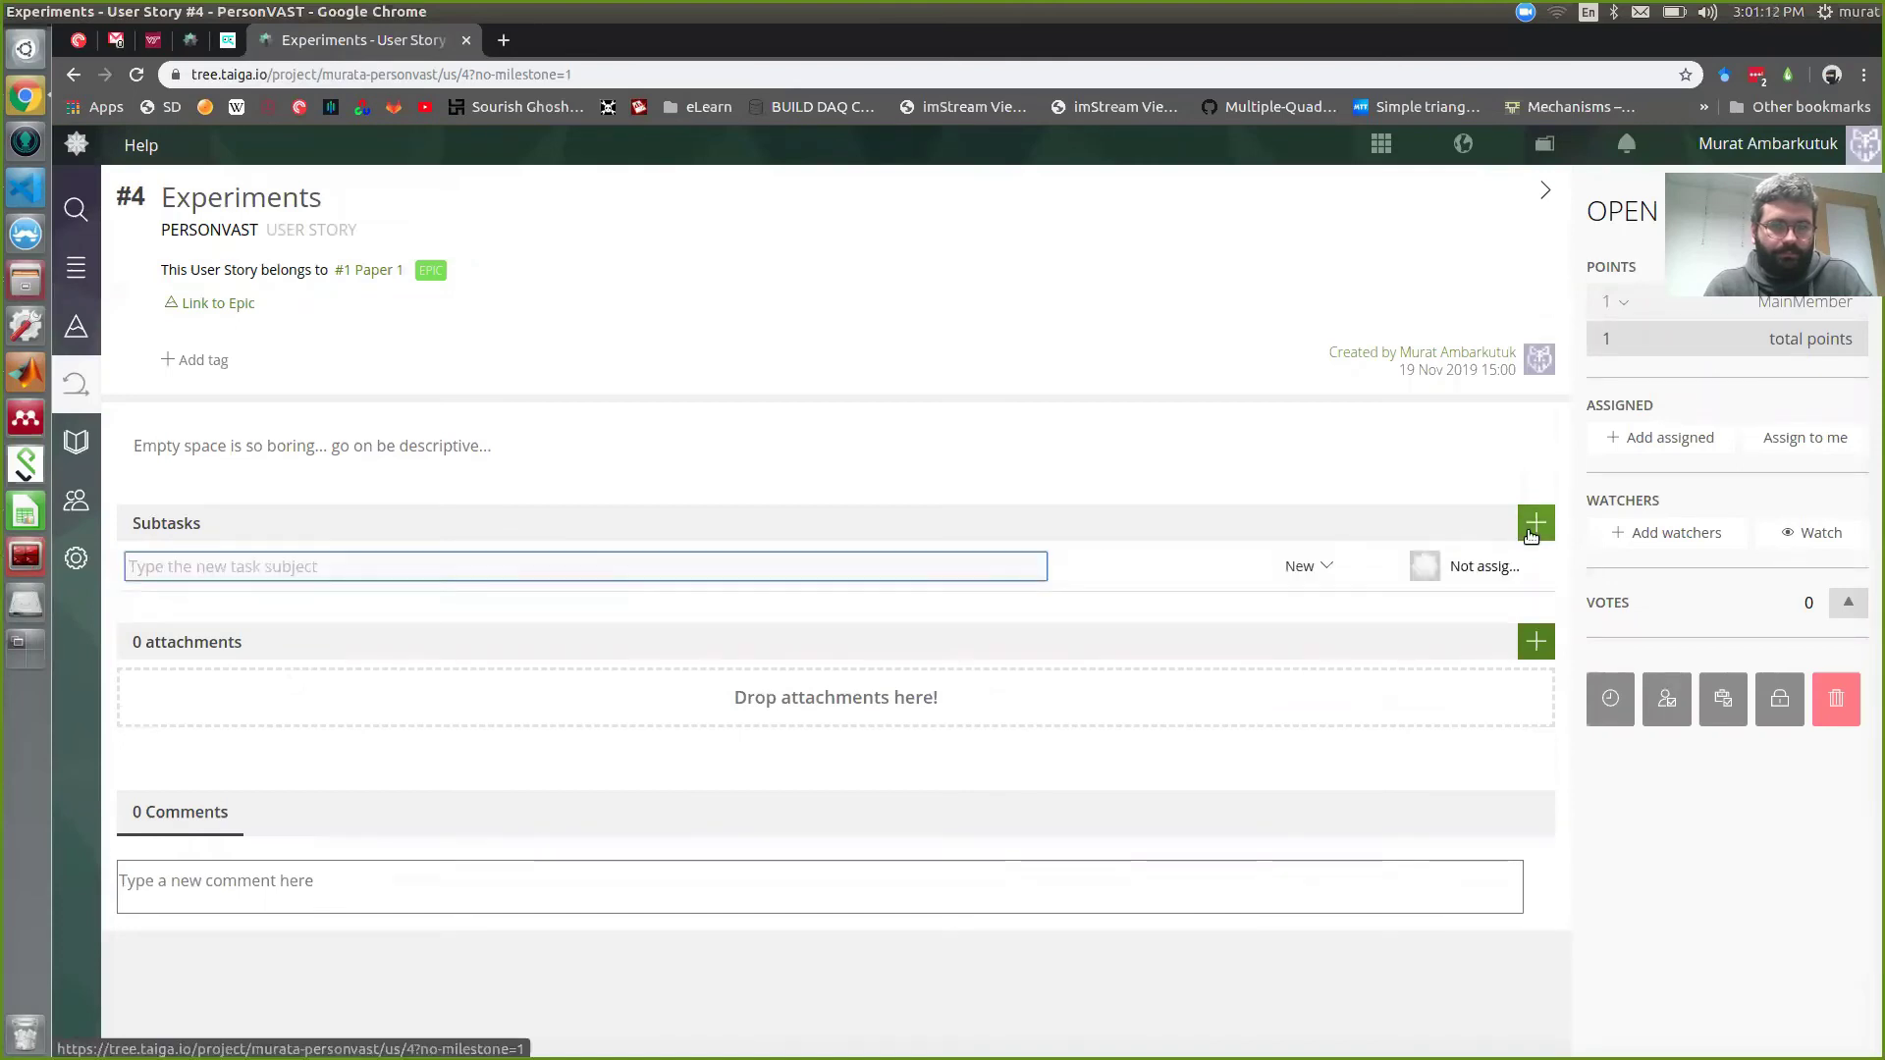
{"action": "type", "text": "Fix"}
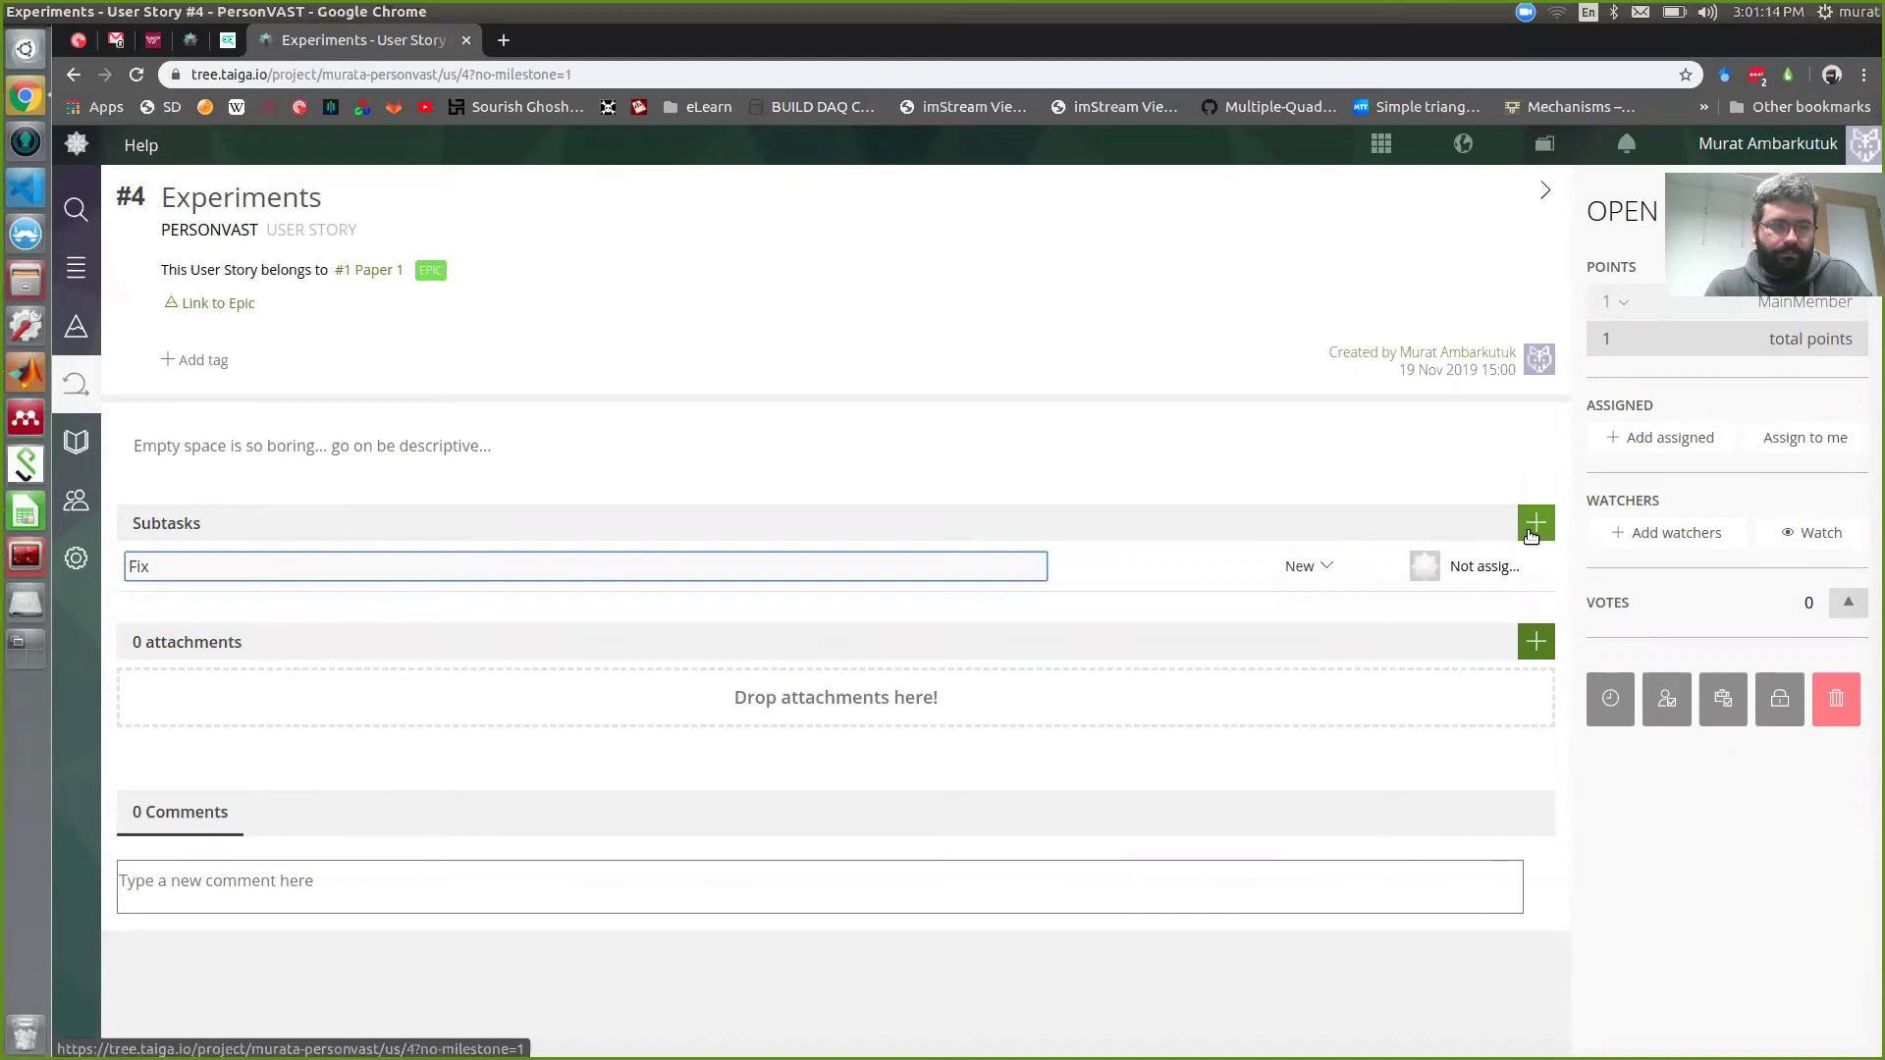
{"action": "type", "text": " the bug"}
{"action": "key", "text": "BackSpace"}
{"action": "key", "text": "BackSpace"}
{"action": "key", "text": "BackSpace"}
{"action": "type", "text": "the bug"}
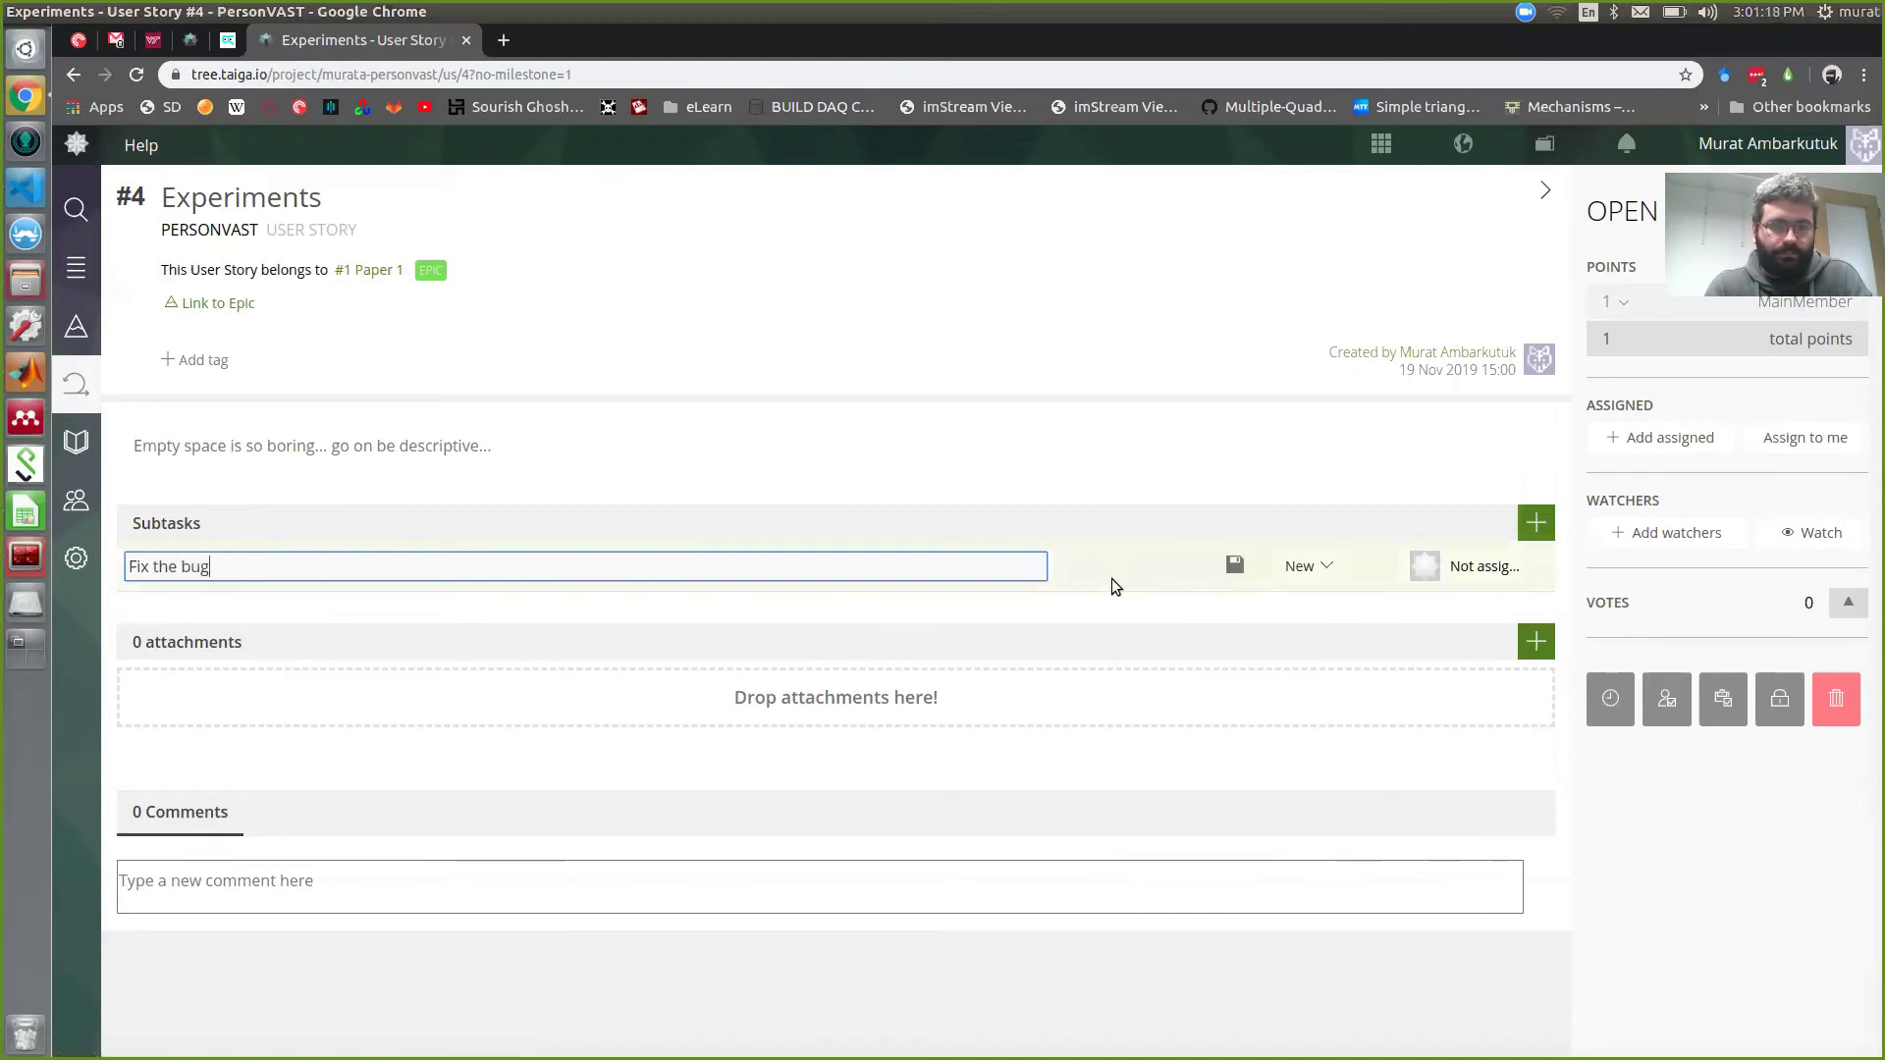
{"action": "key", "text": "Return"}
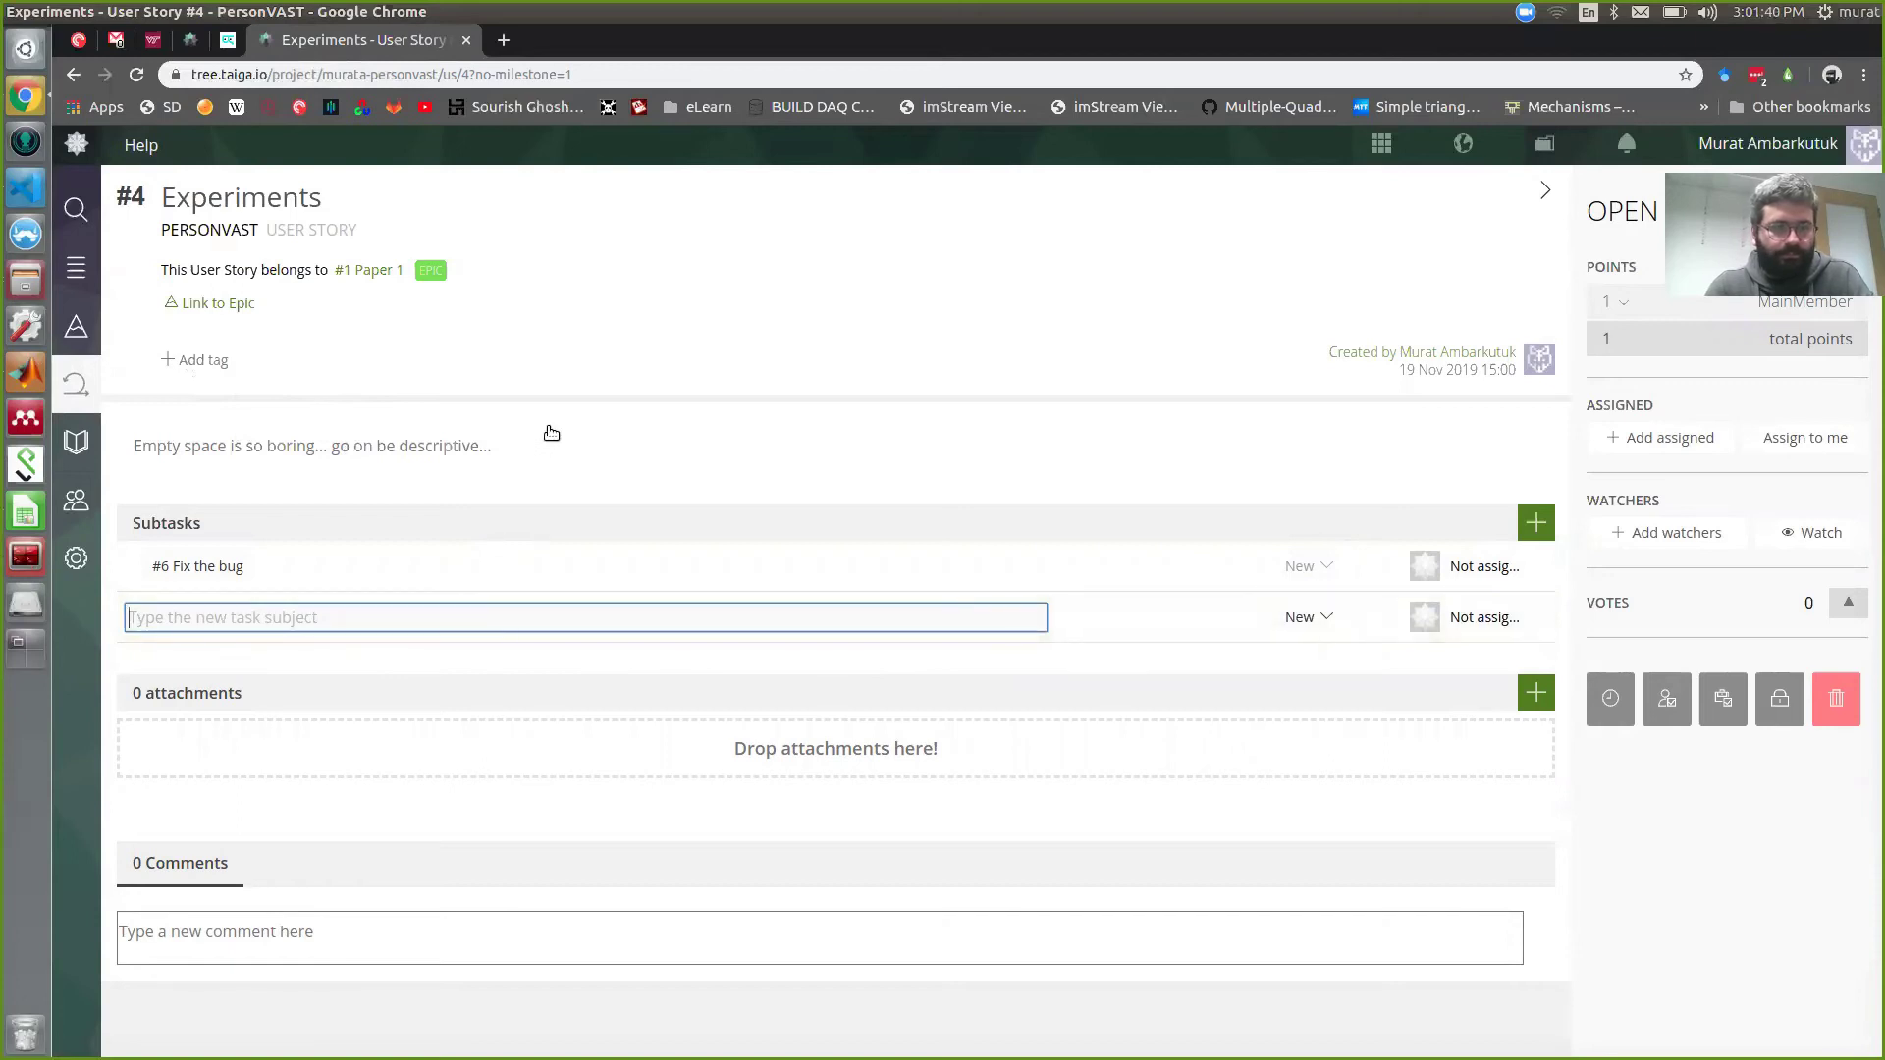
Step: Return to the PersonVAST backlog page
{"action": "left_click", "coordinate": [79, 383]}
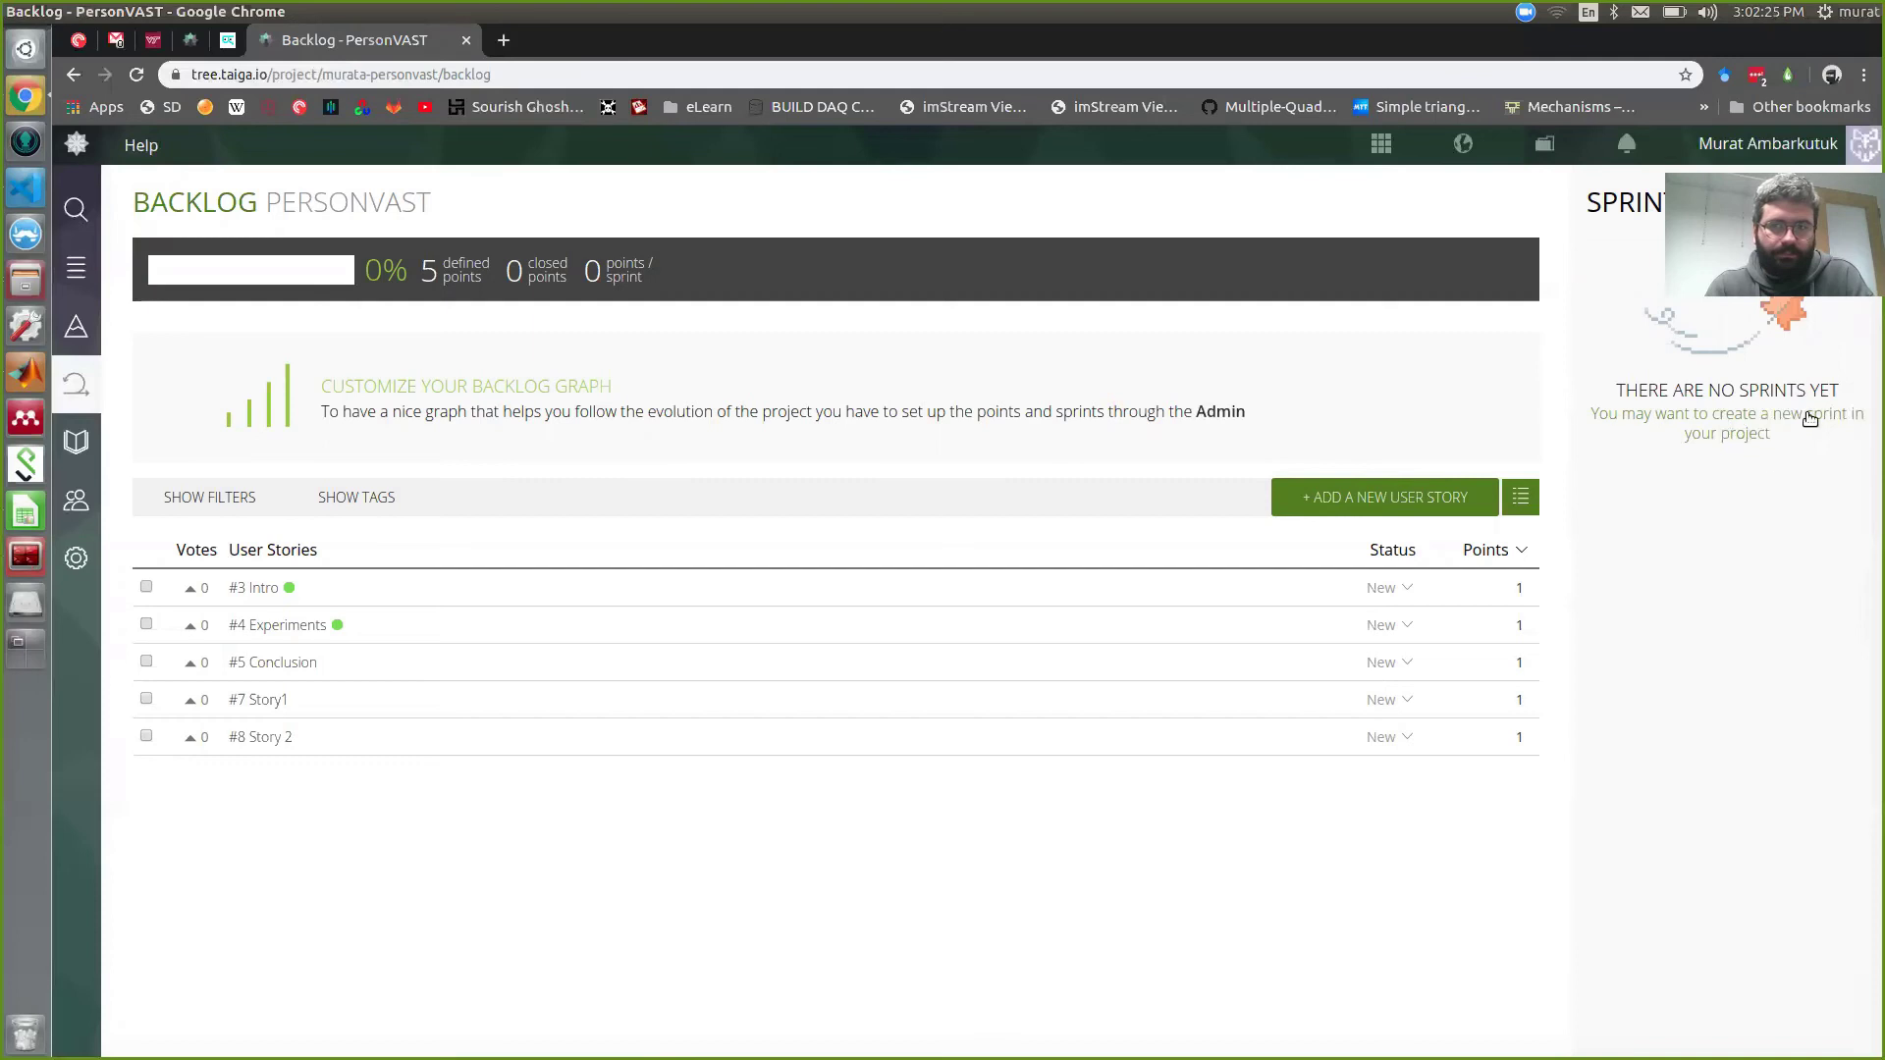
Step: Create a sprint named 'Thanksgiving' ending 04 Dec 2019
{"action": "left_click", "coordinate": [1742, 429]}
{"action": "type", "text": "Th"}
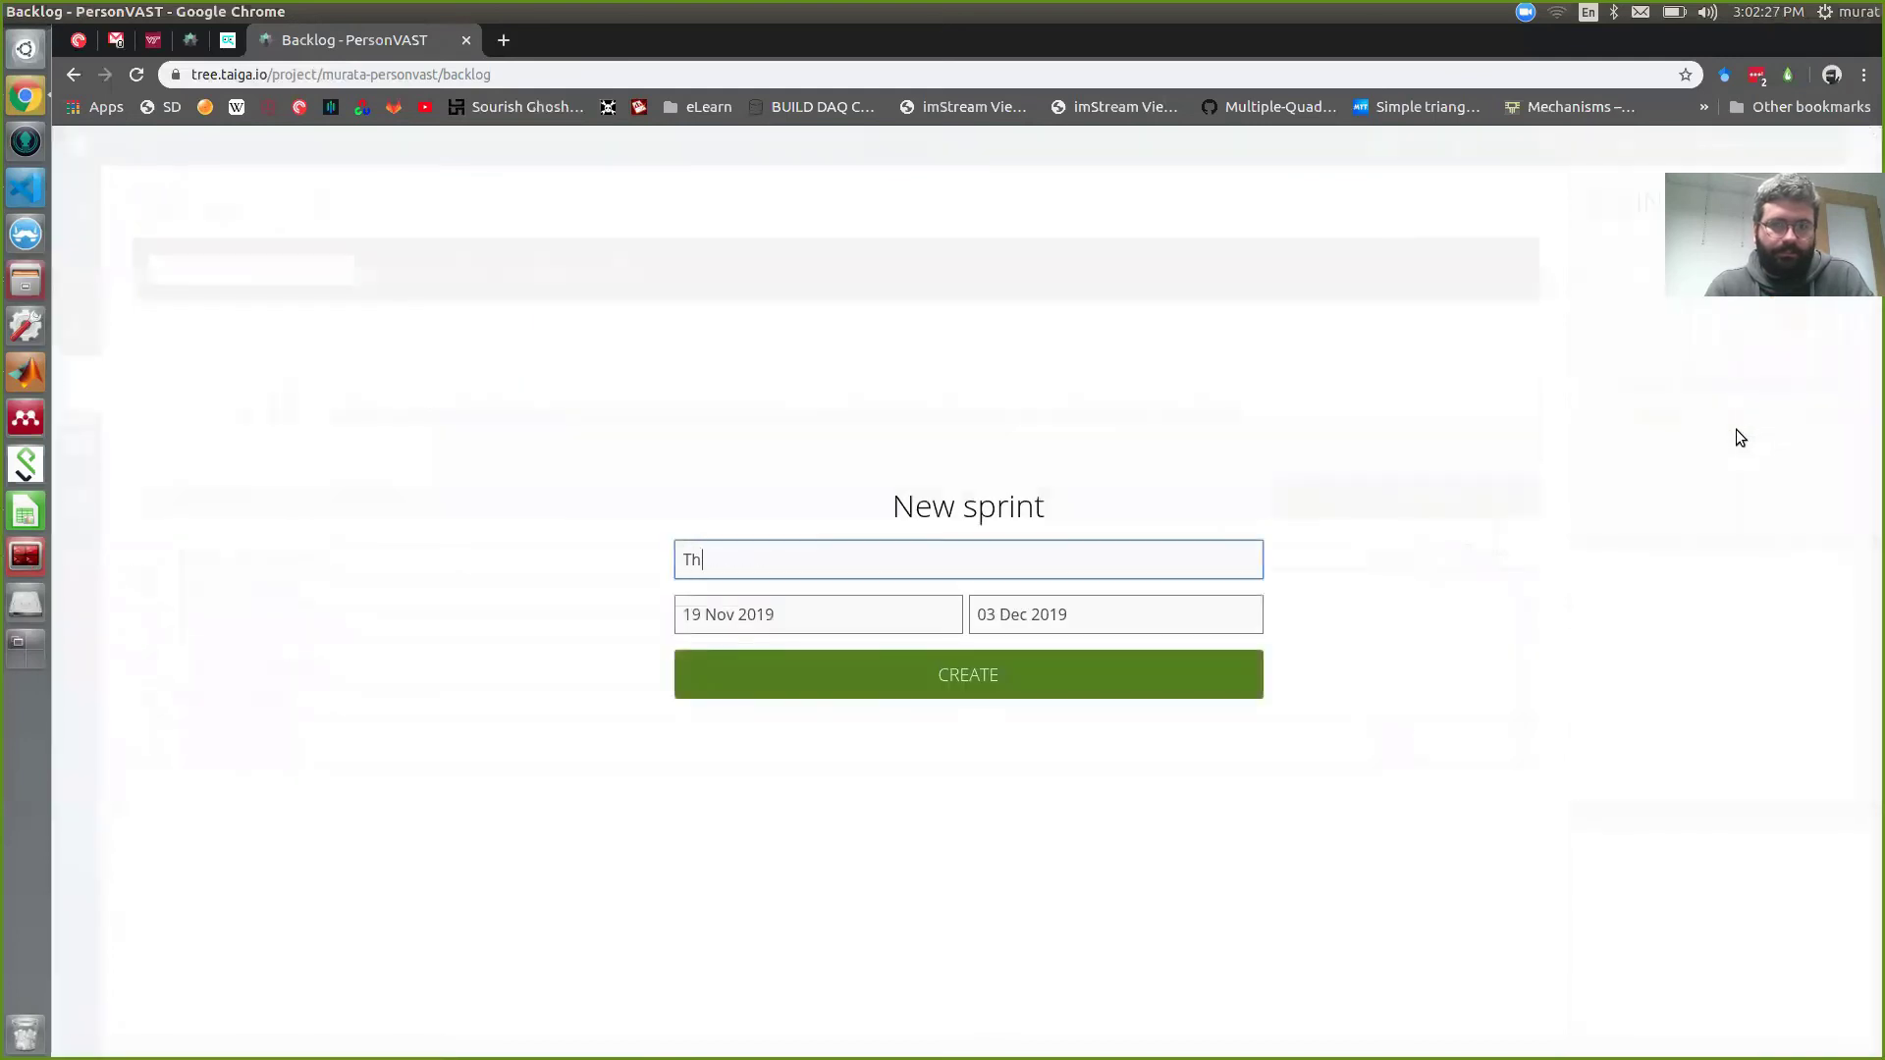
{"action": "type", "text": "anksgiving"}
{"action": "left_click", "coordinate": [1045, 628]}
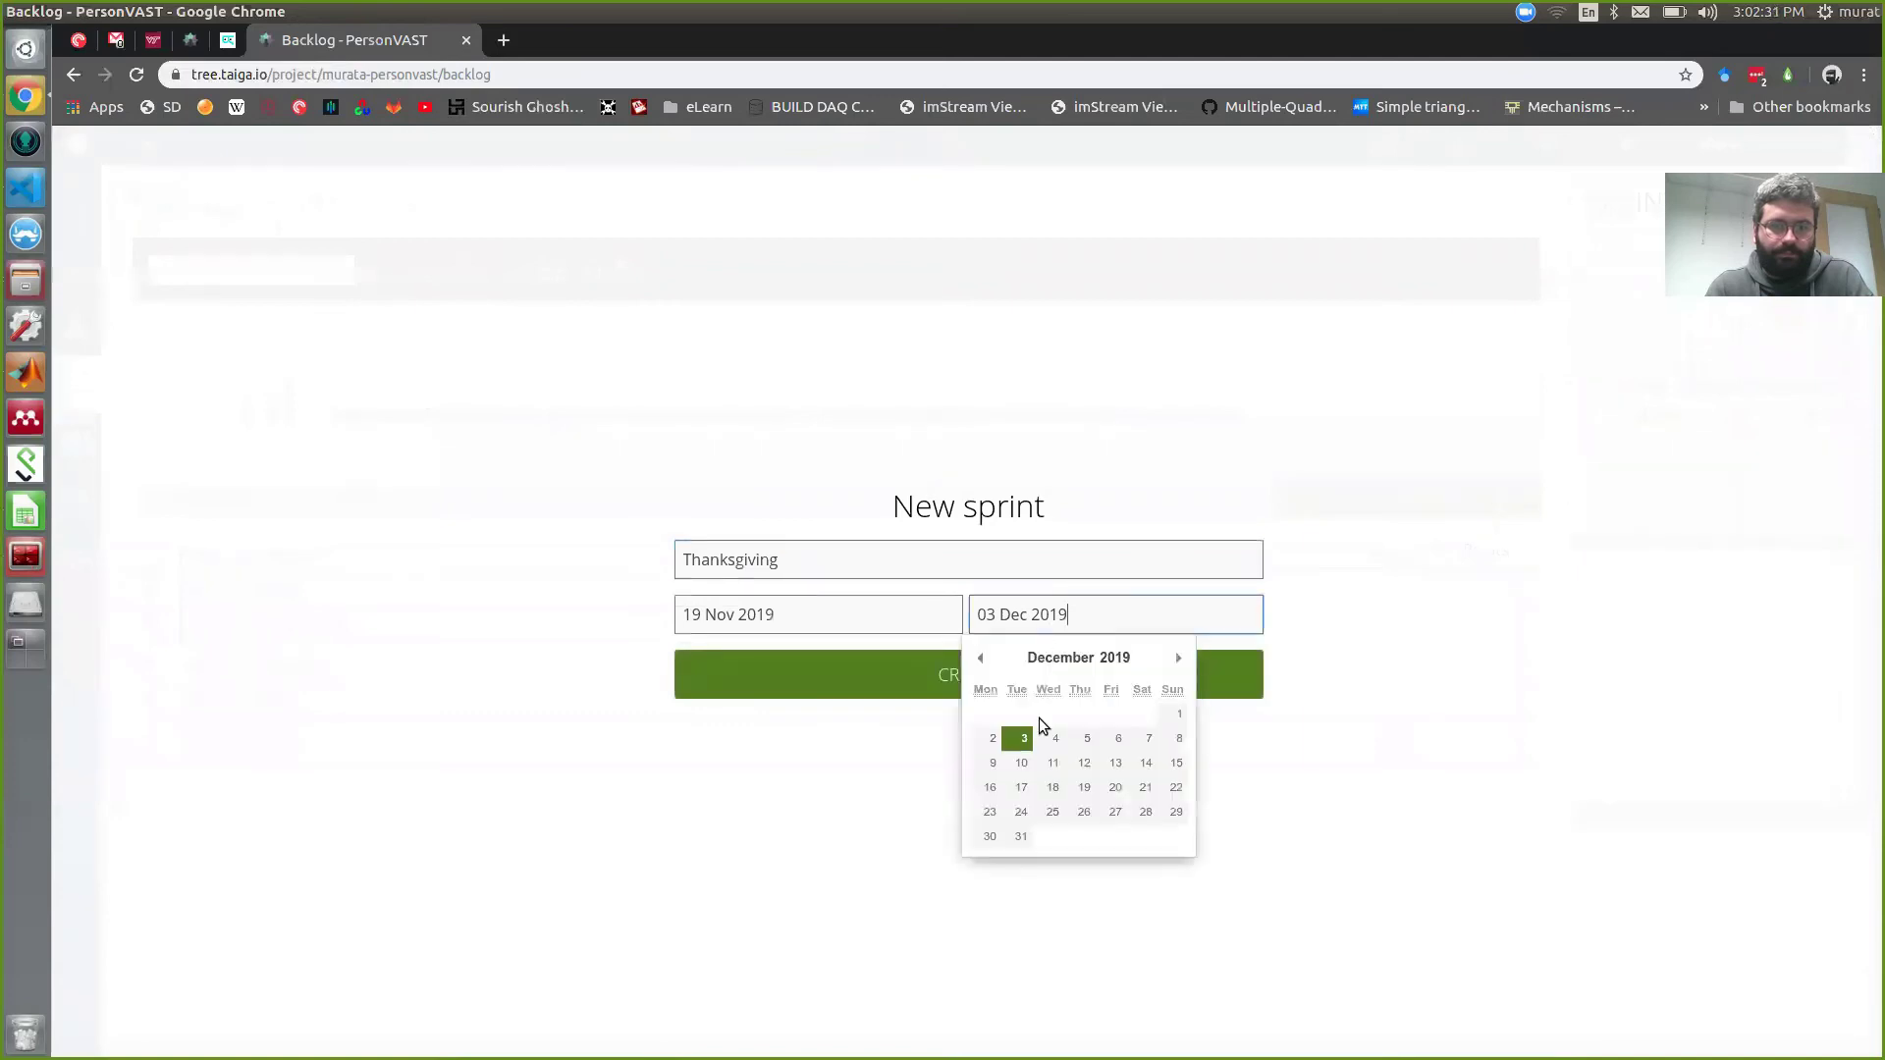
{"action": "left_click", "coordinate": [1051, 738]}
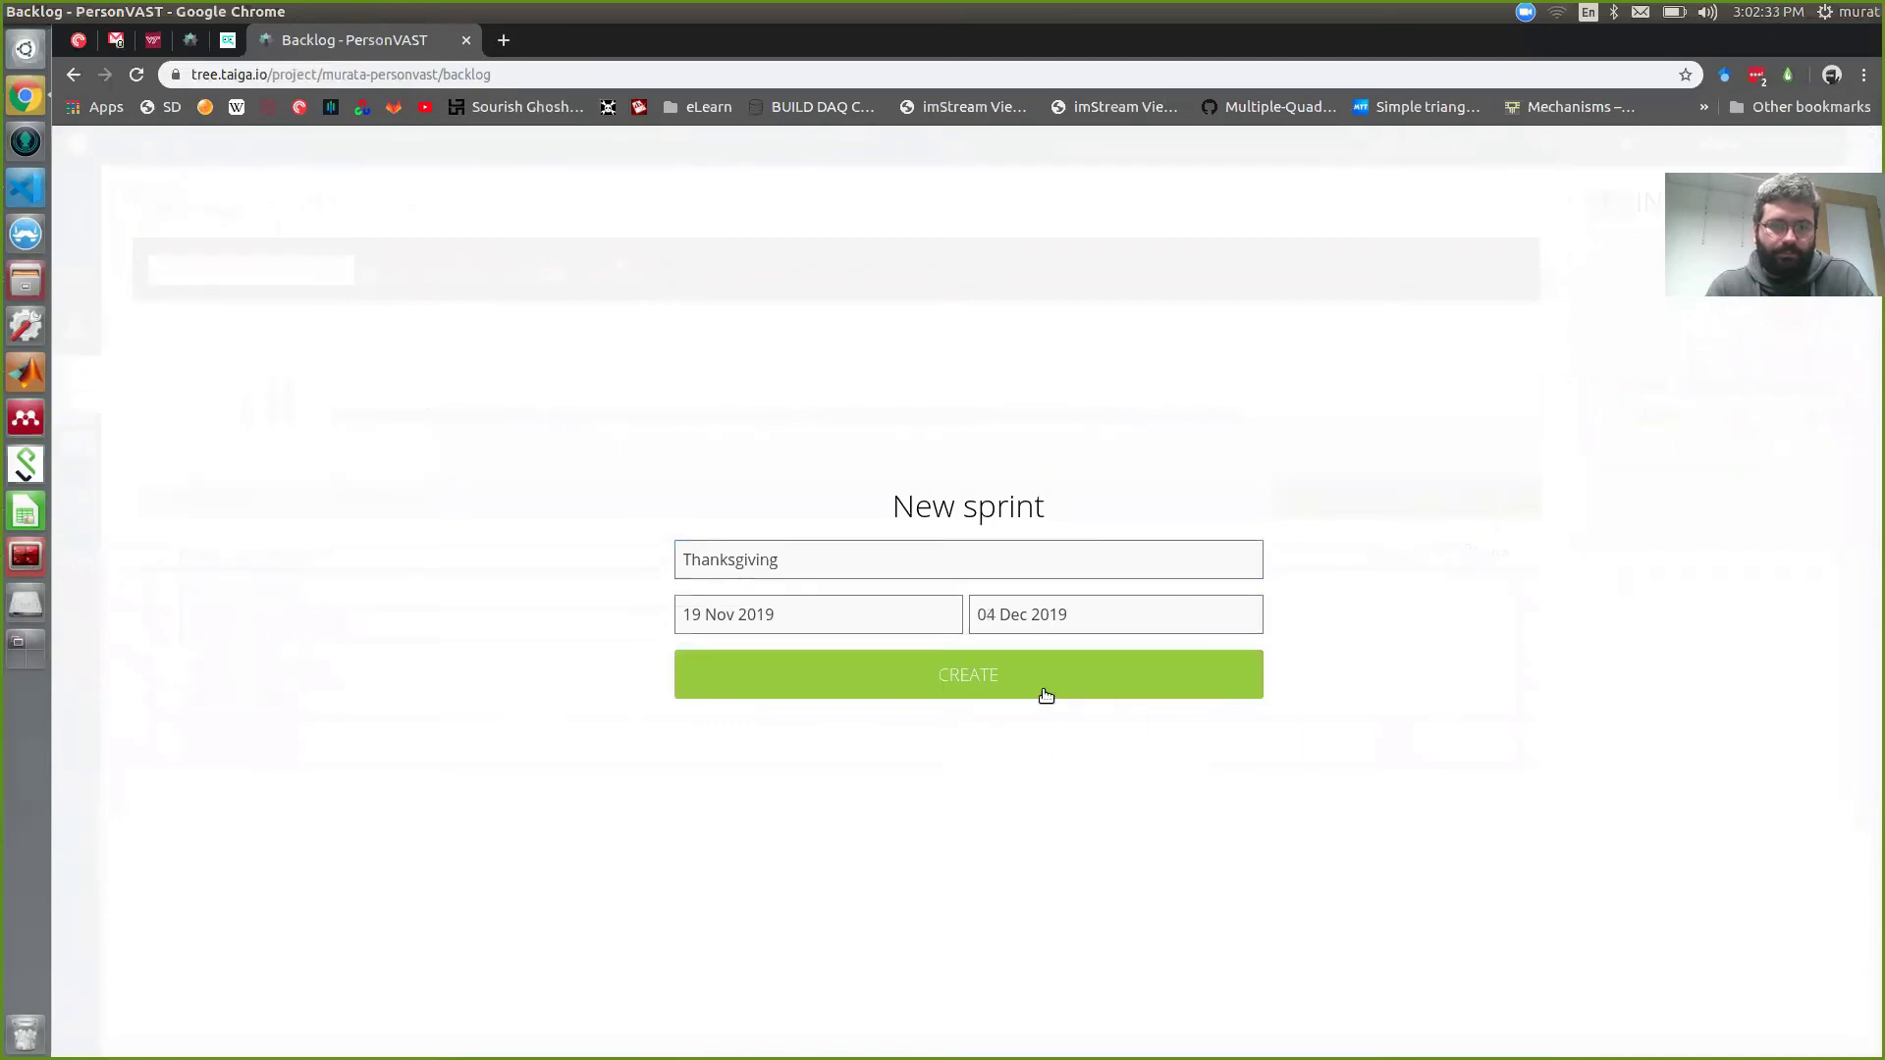
{"action": "left_click", "coordinate": [1046, 676]}
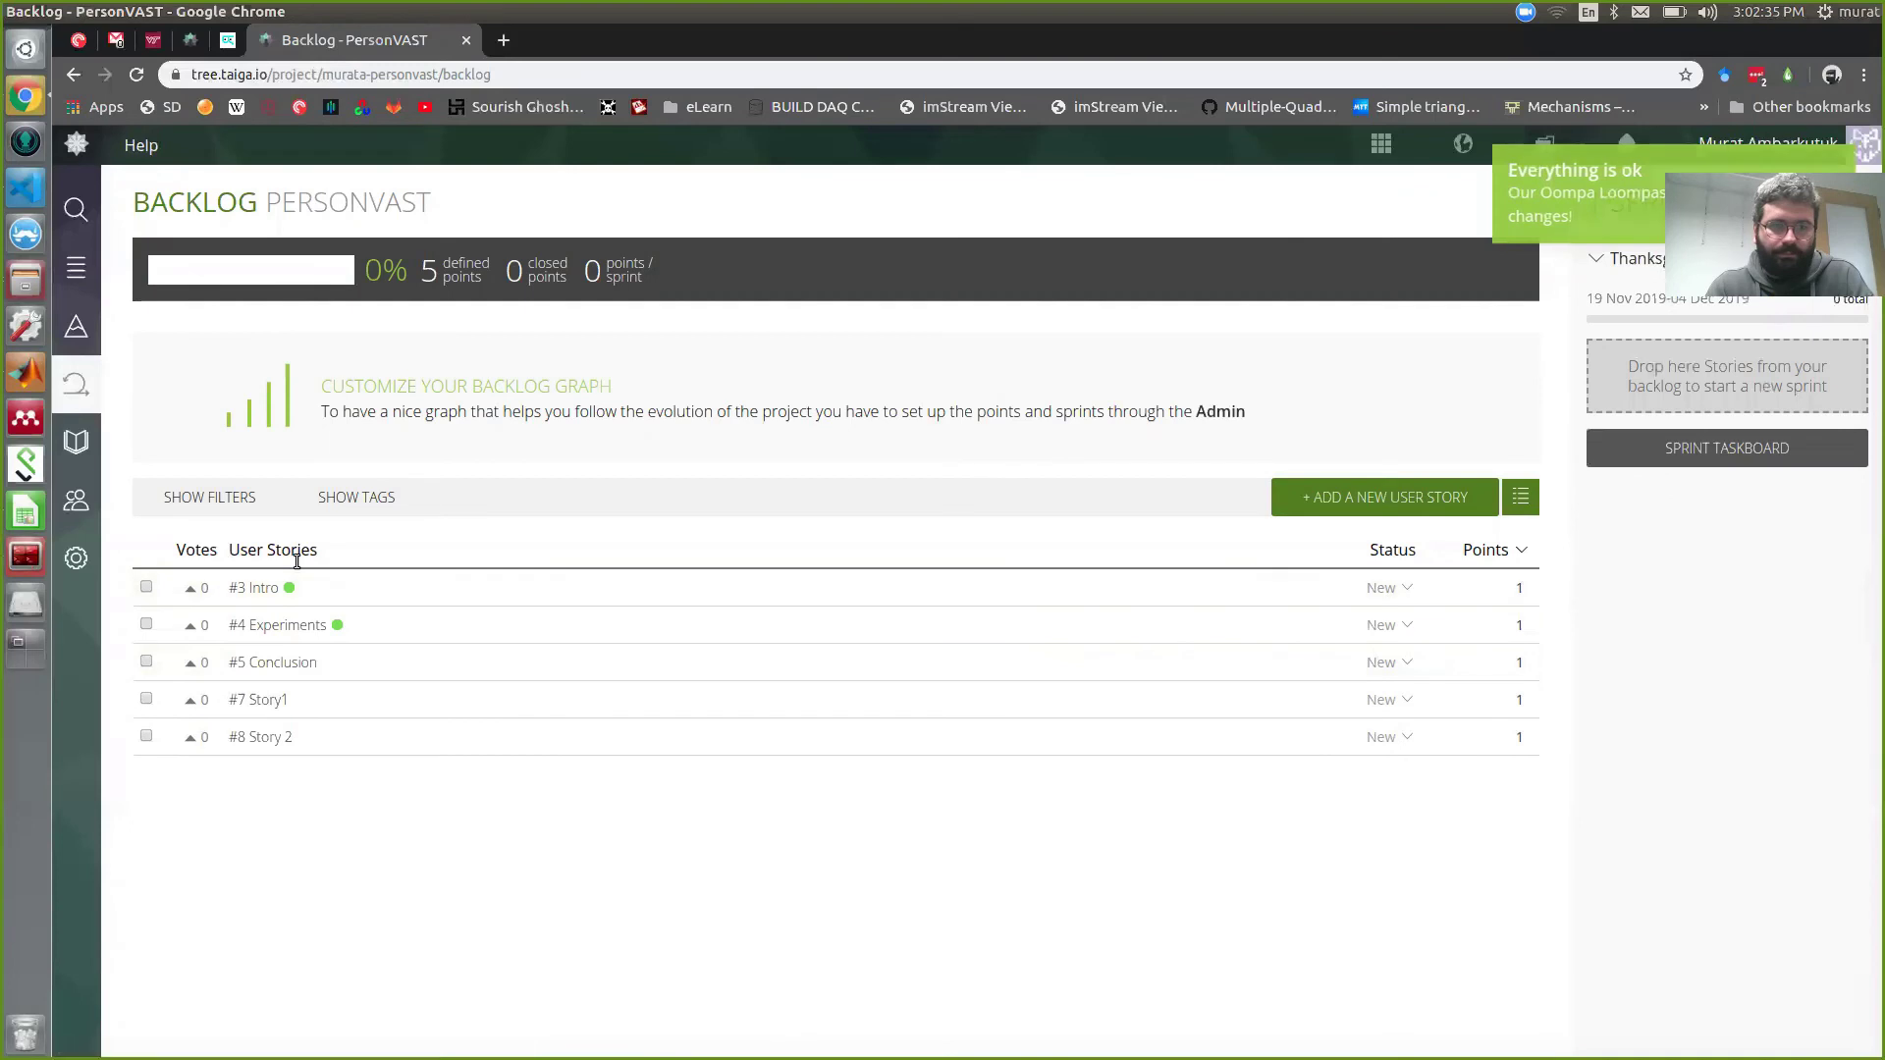
Step: Move stories #3 Intro, #5 Conclusion and #4 Experiments into the Thanksgiving sprint
{"action": "left_click_drag", "start_coordinate": [262, 591], "coordinate": [1620, 380]}
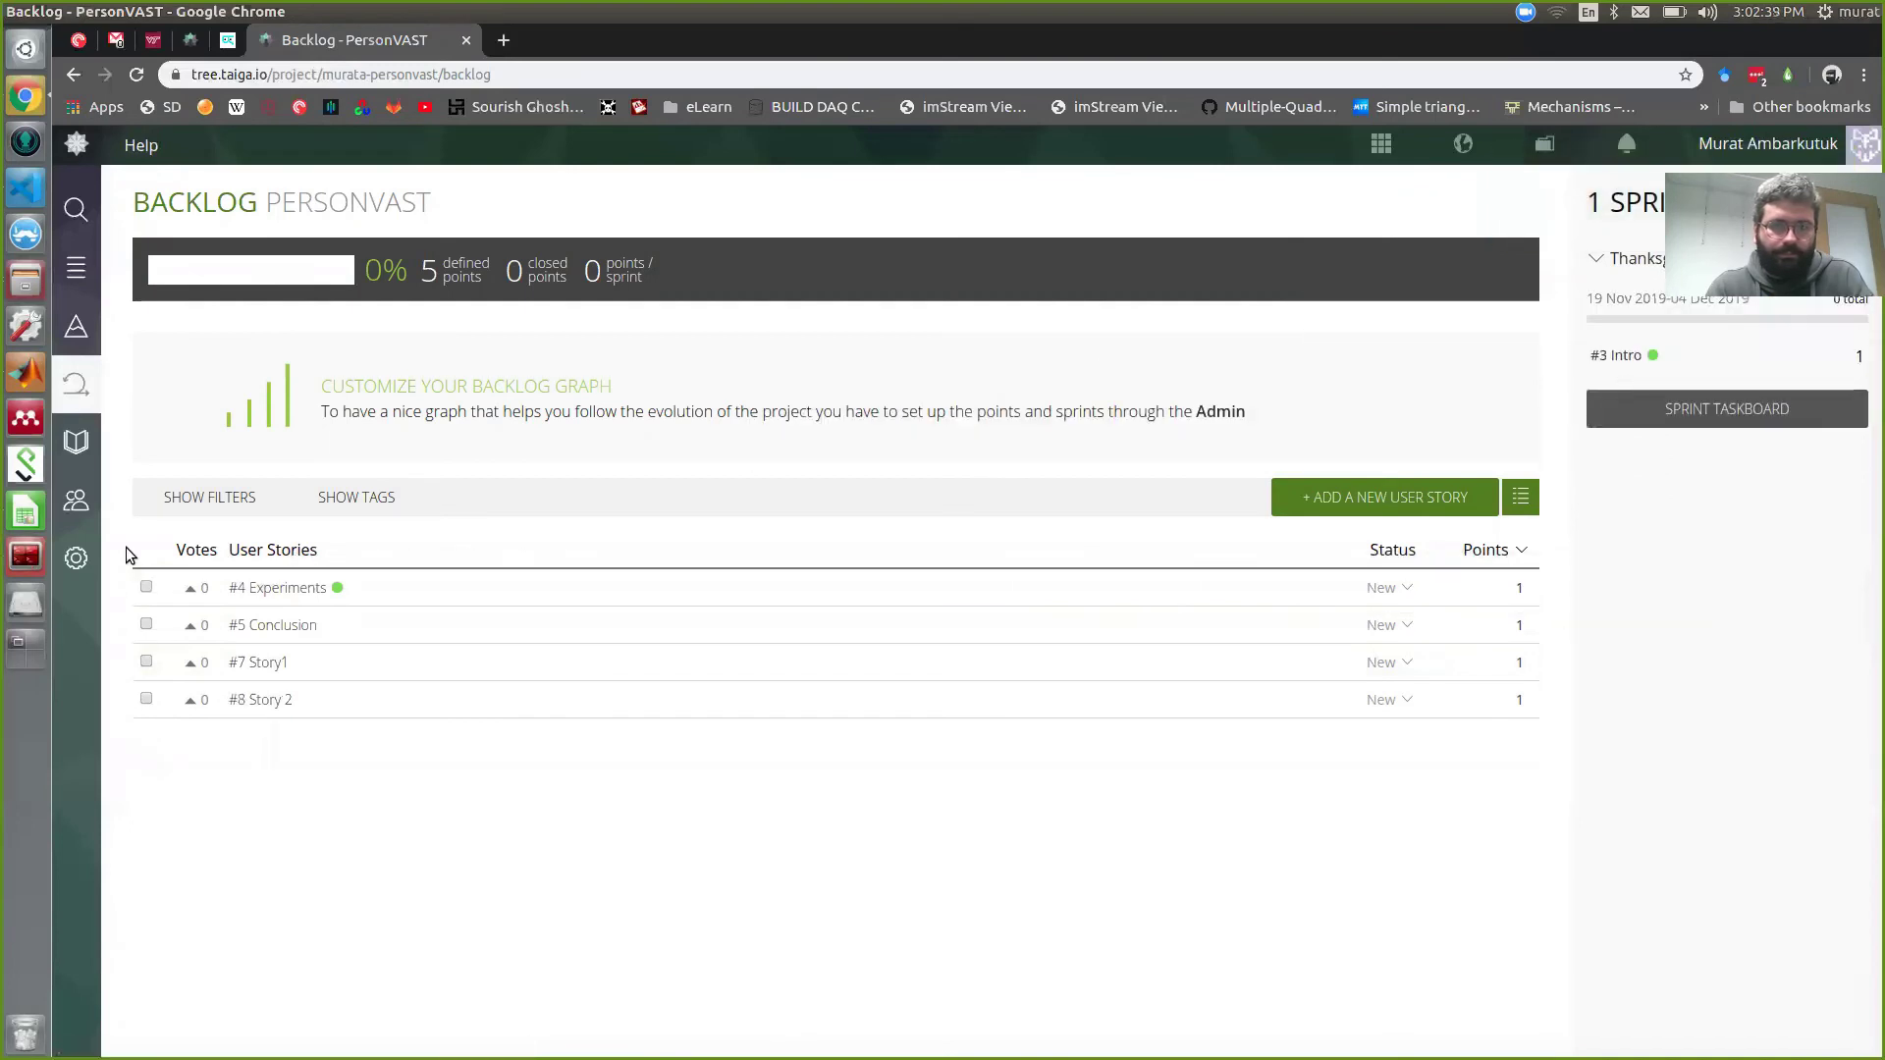
{"action": "left_click_drag", "start_coordinate": [397, 617], "coordinate": [1841, 363]}
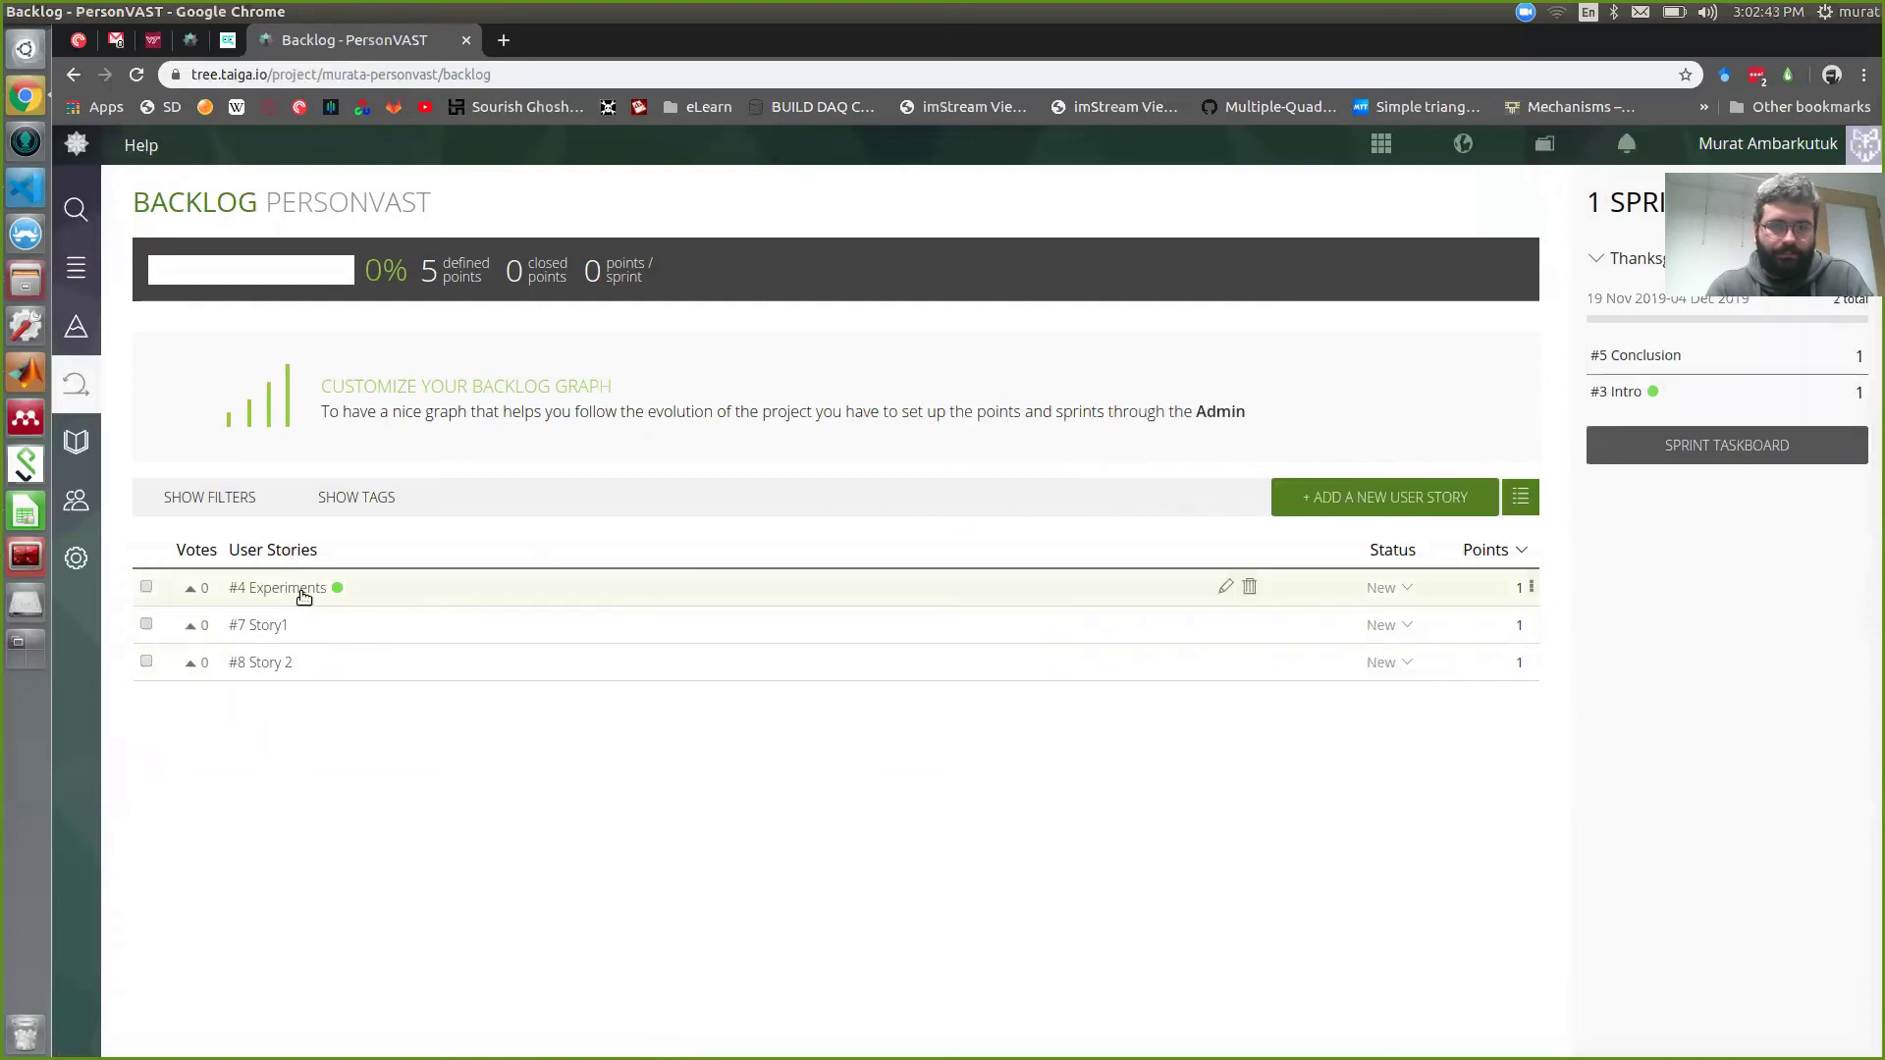
{"action": "left_click_drag", "start_coordinate": [304, 596], "coordinate": [1826, 343]}
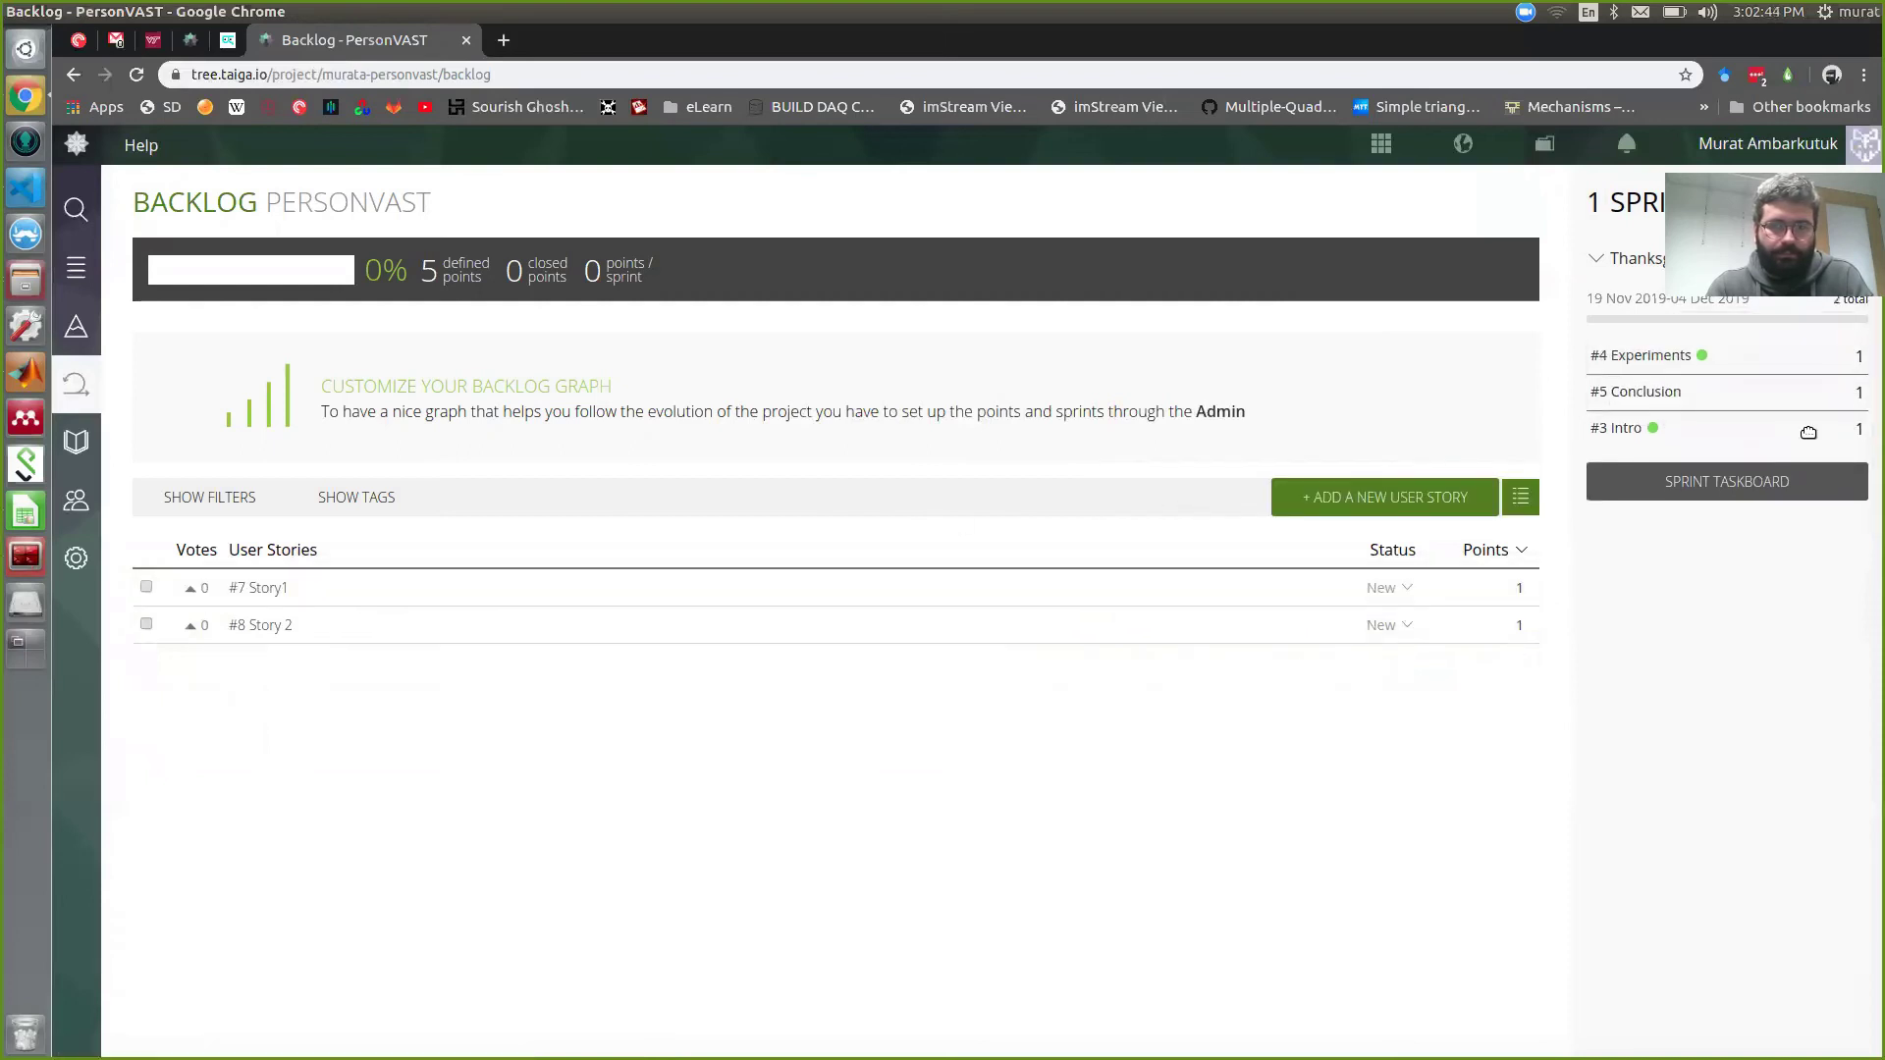
Step: On the Thanksgiving taskboard, bulk-add tasks 'Design the experiment' and 'Decide actuators' to #4 Experiments
{"action": "left_click", "coordinate": [1800, 480]}
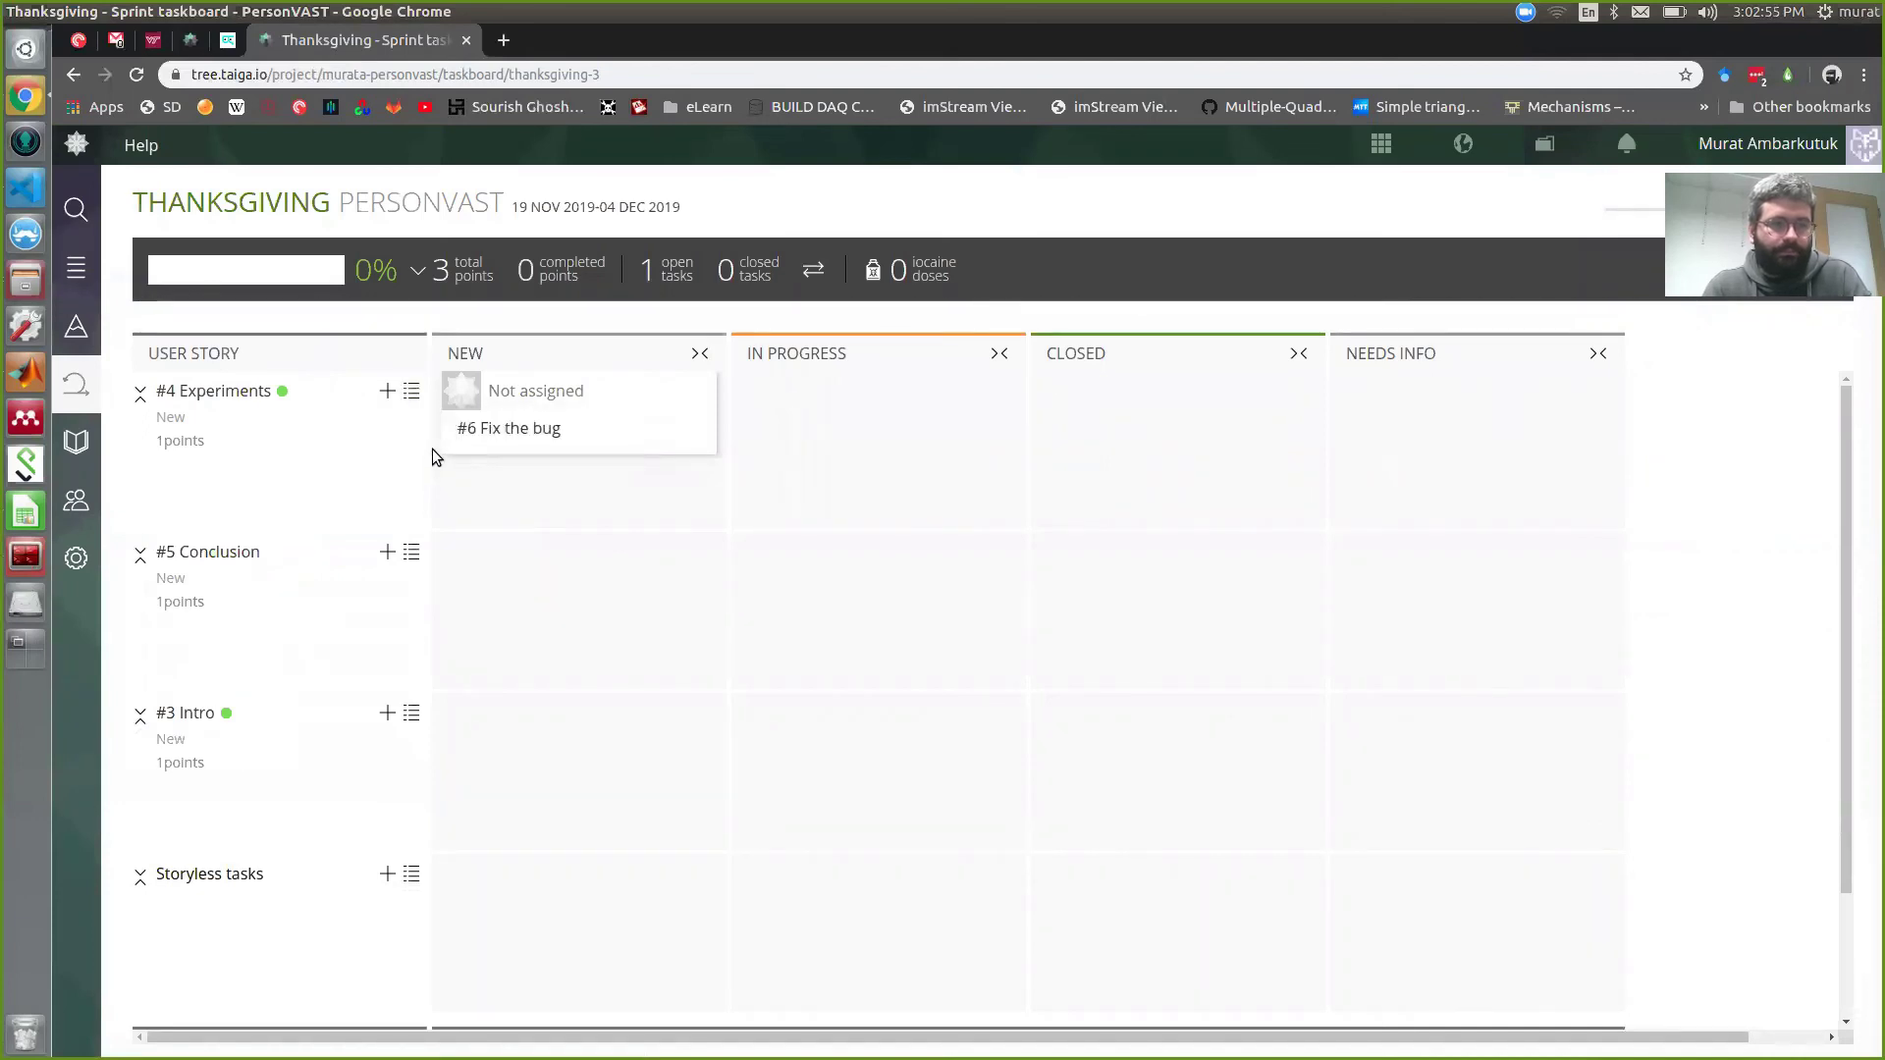
{"action": "left_click", "coordinate": [414, 389]}
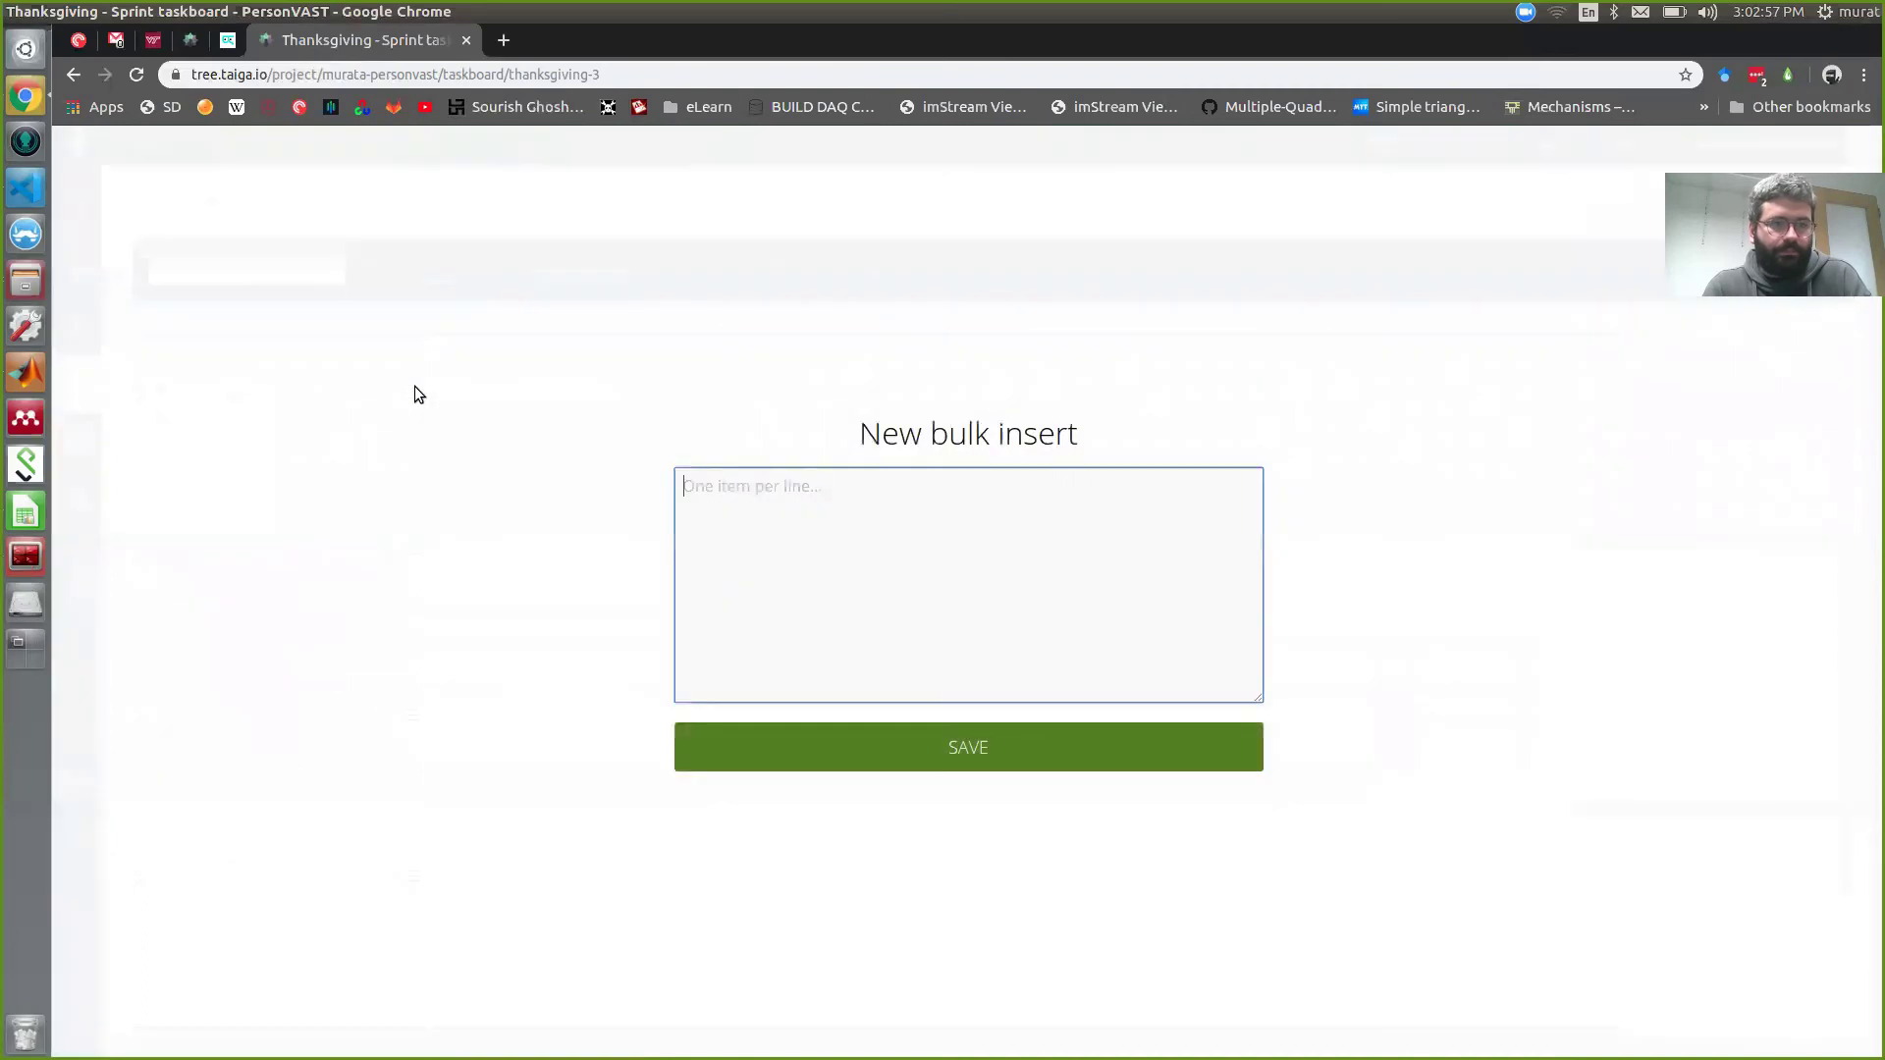
{"action": "type", "text": "Design t"}
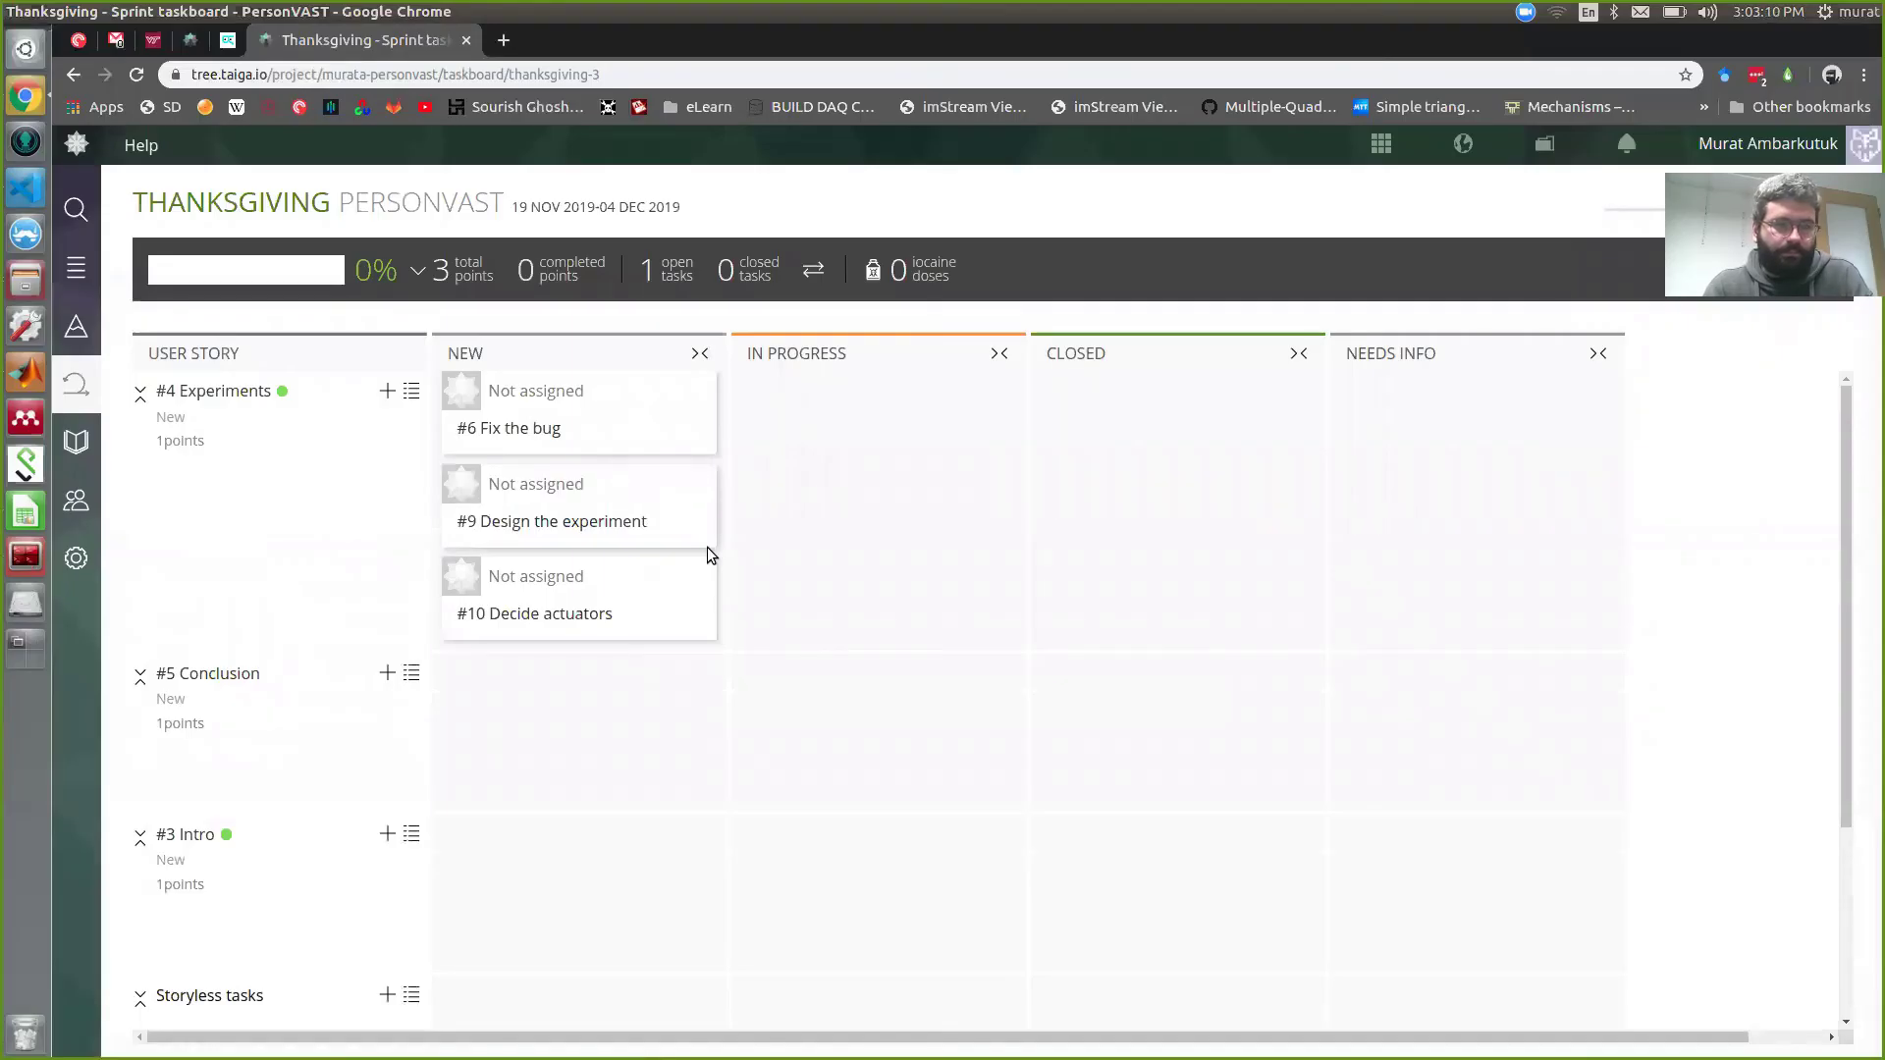
Step: Move 'Design the experiment' to IN PROGRESS and 'Decide actuators' to CLOSED
{"action": "left_click_drag", "start_coordinate": [659, 505], "coordinate": [818, 494]}
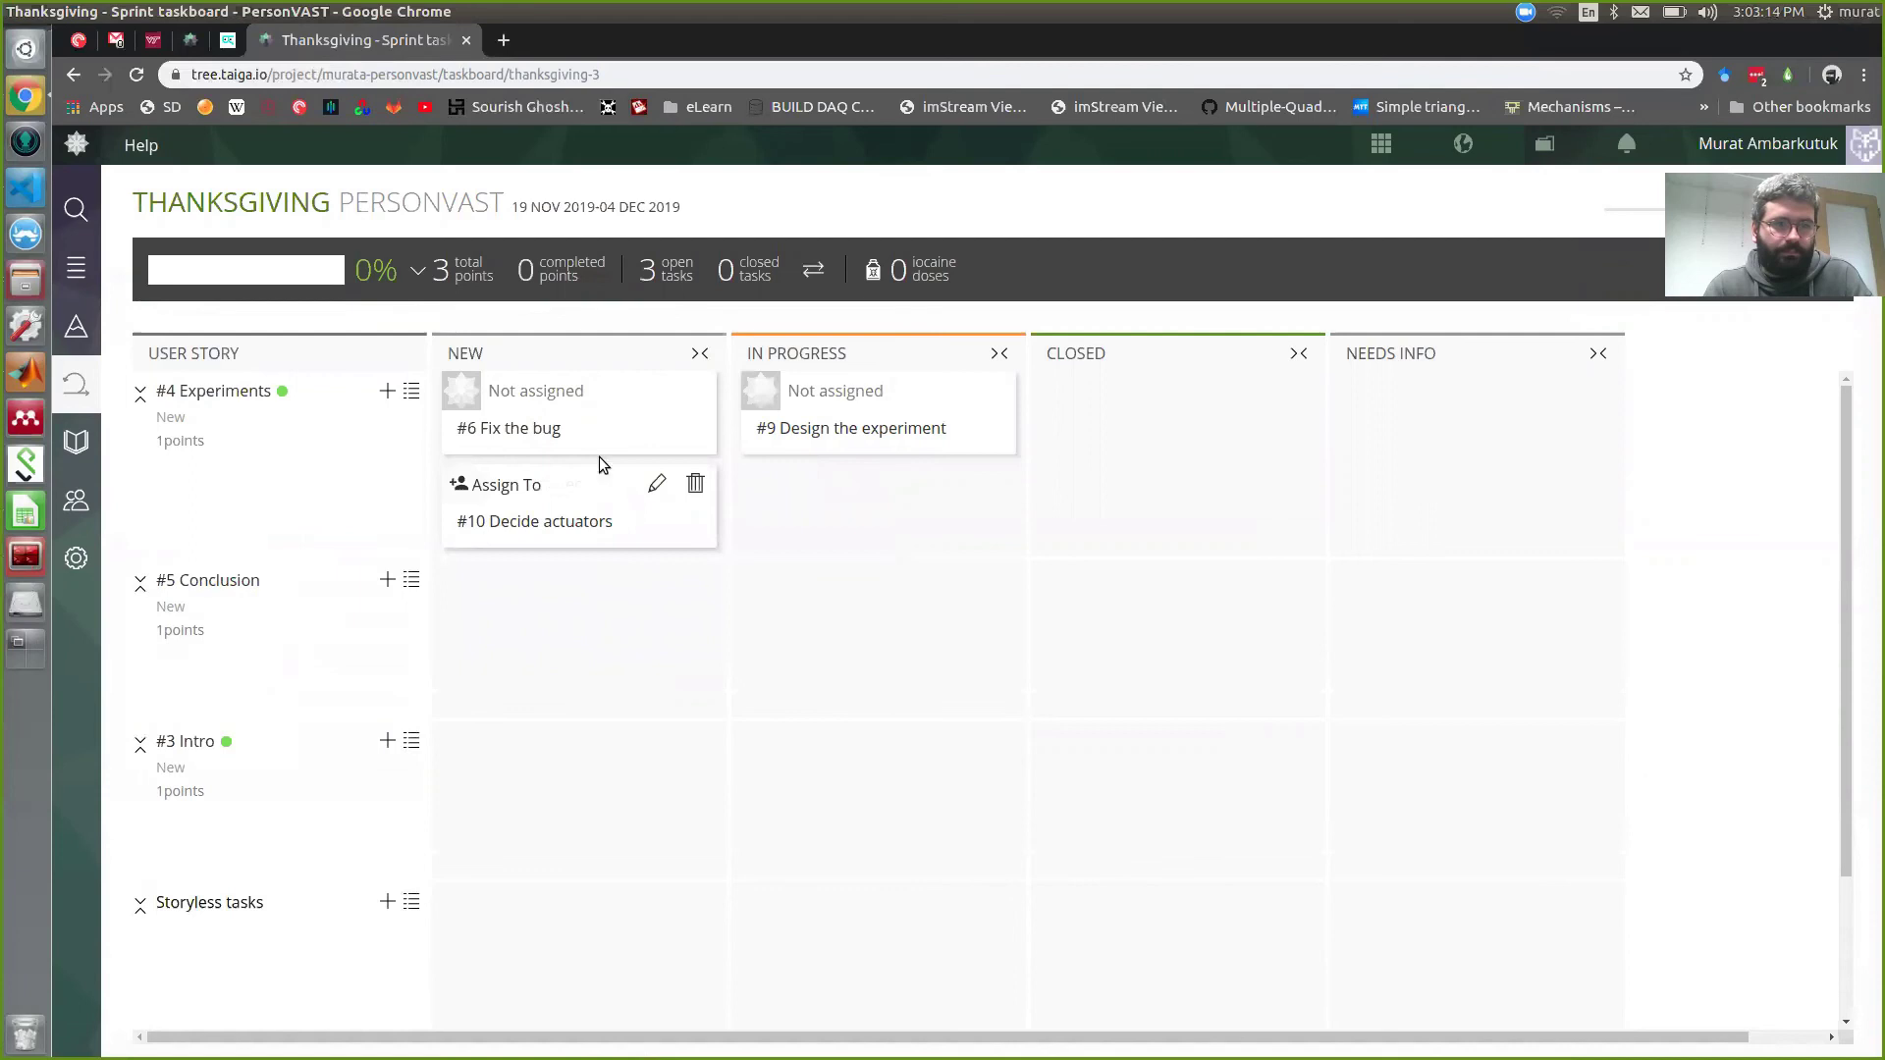
{"action": "mouse_move", "coordinate": [593, 396]}
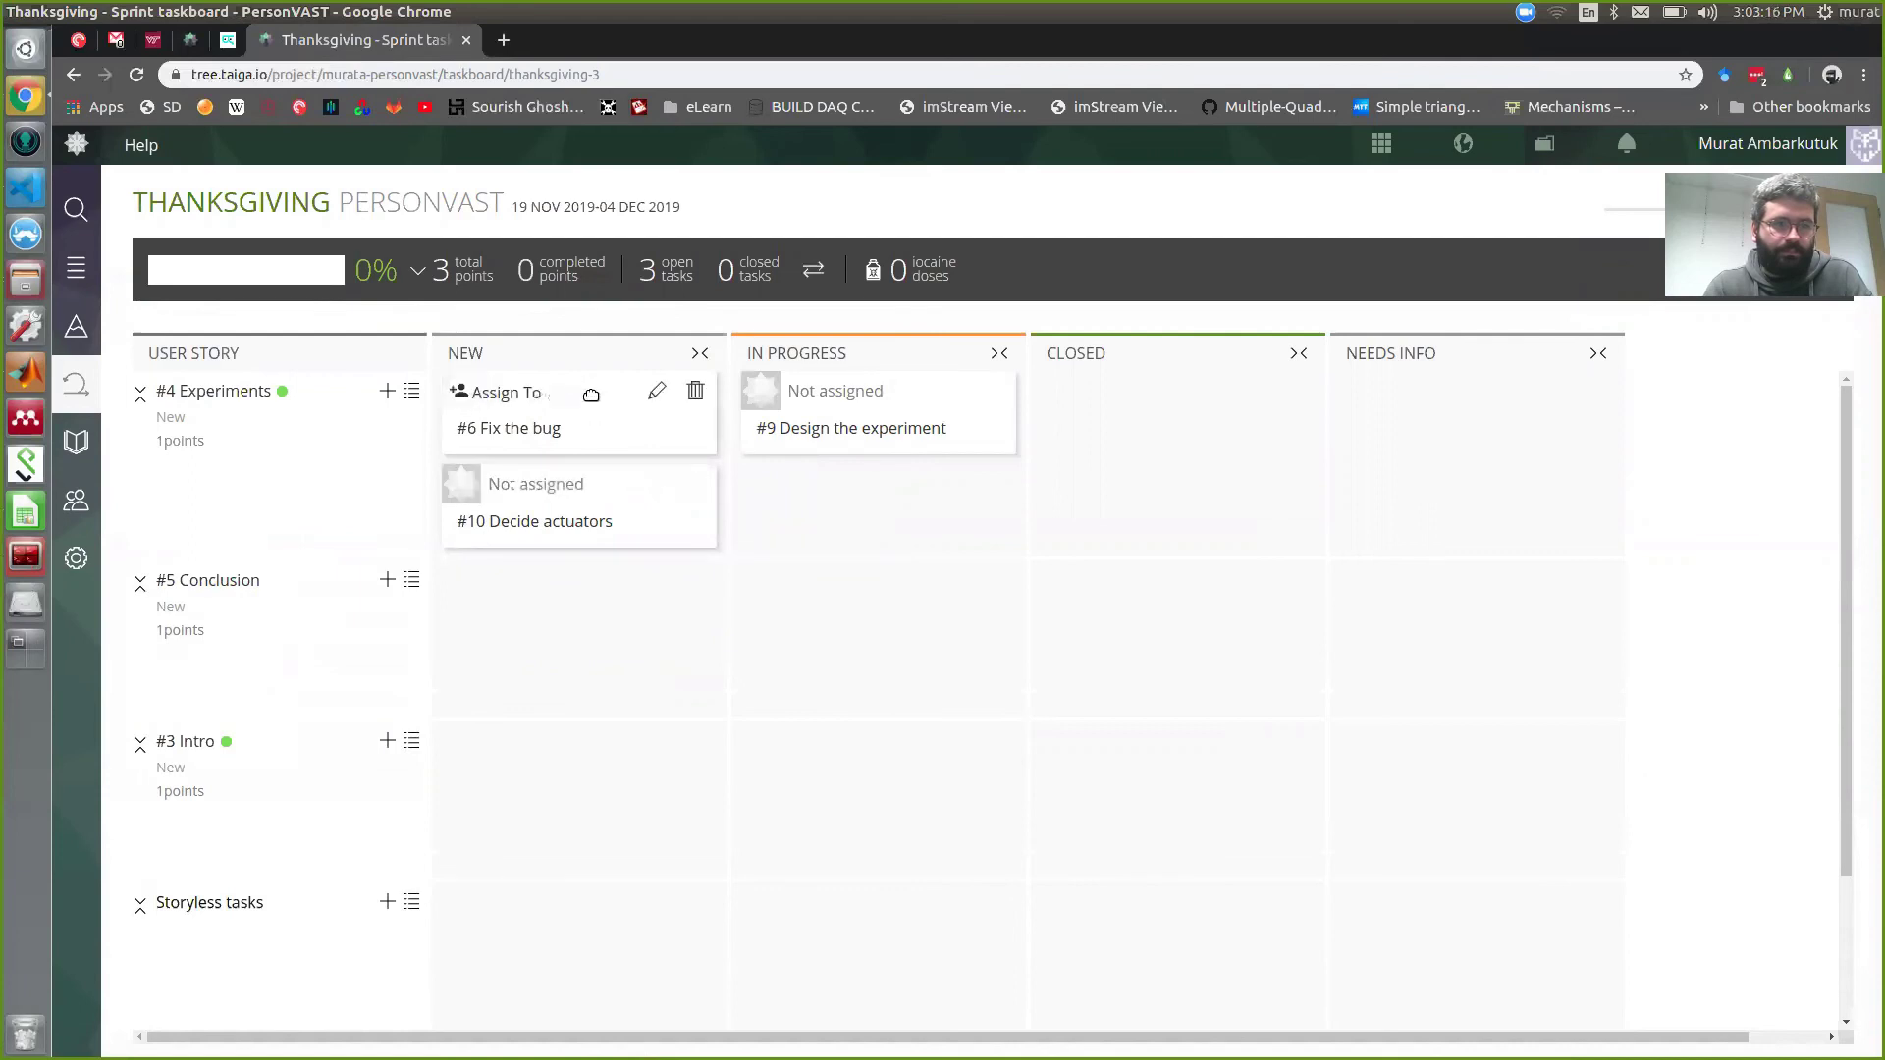
{"action": "left_click_drag", "start_coordinate": [589, 480], "coordinate": [1296, 510]}
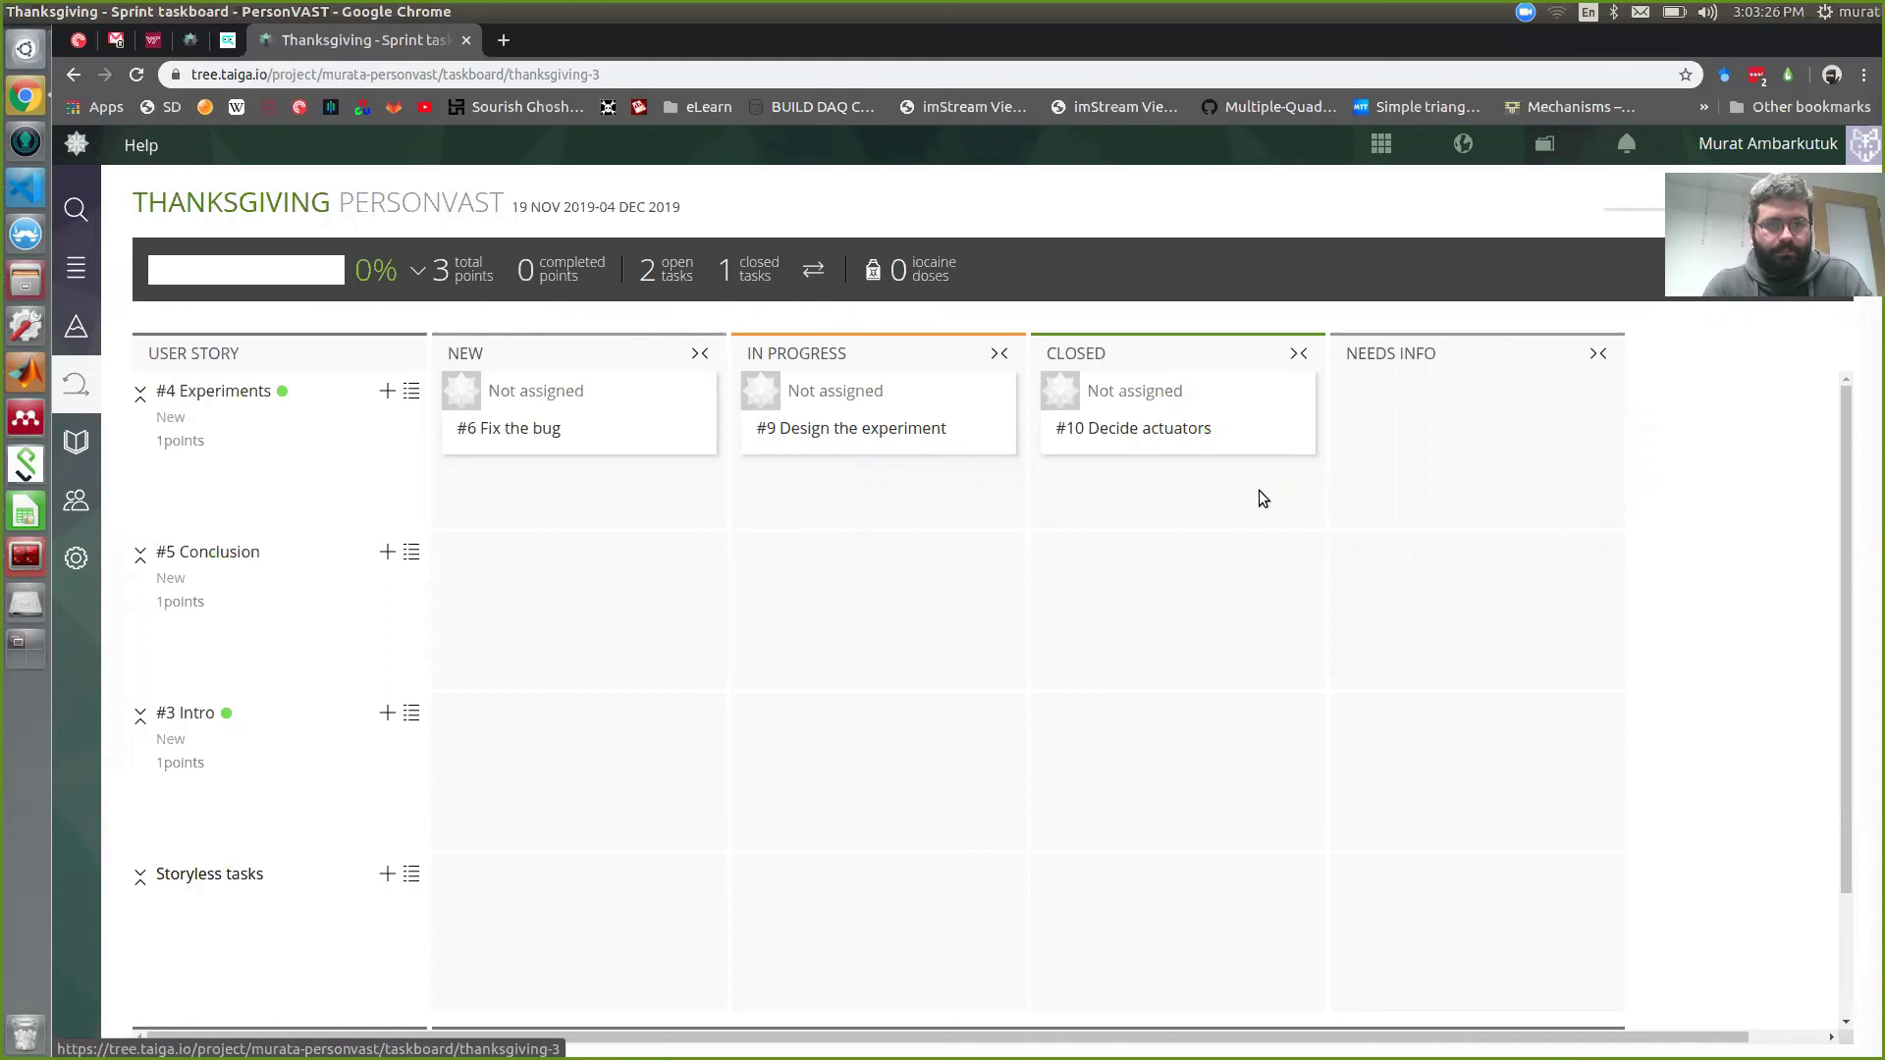
{"action": "scroll", "coordinate": [1258, 497], "scroll_direction": "down", "scroll_amount": 2}
{"action": "scroll", "coordinate": [1258, 497], "scroll_direction": "up", "scroll_amount": 2}
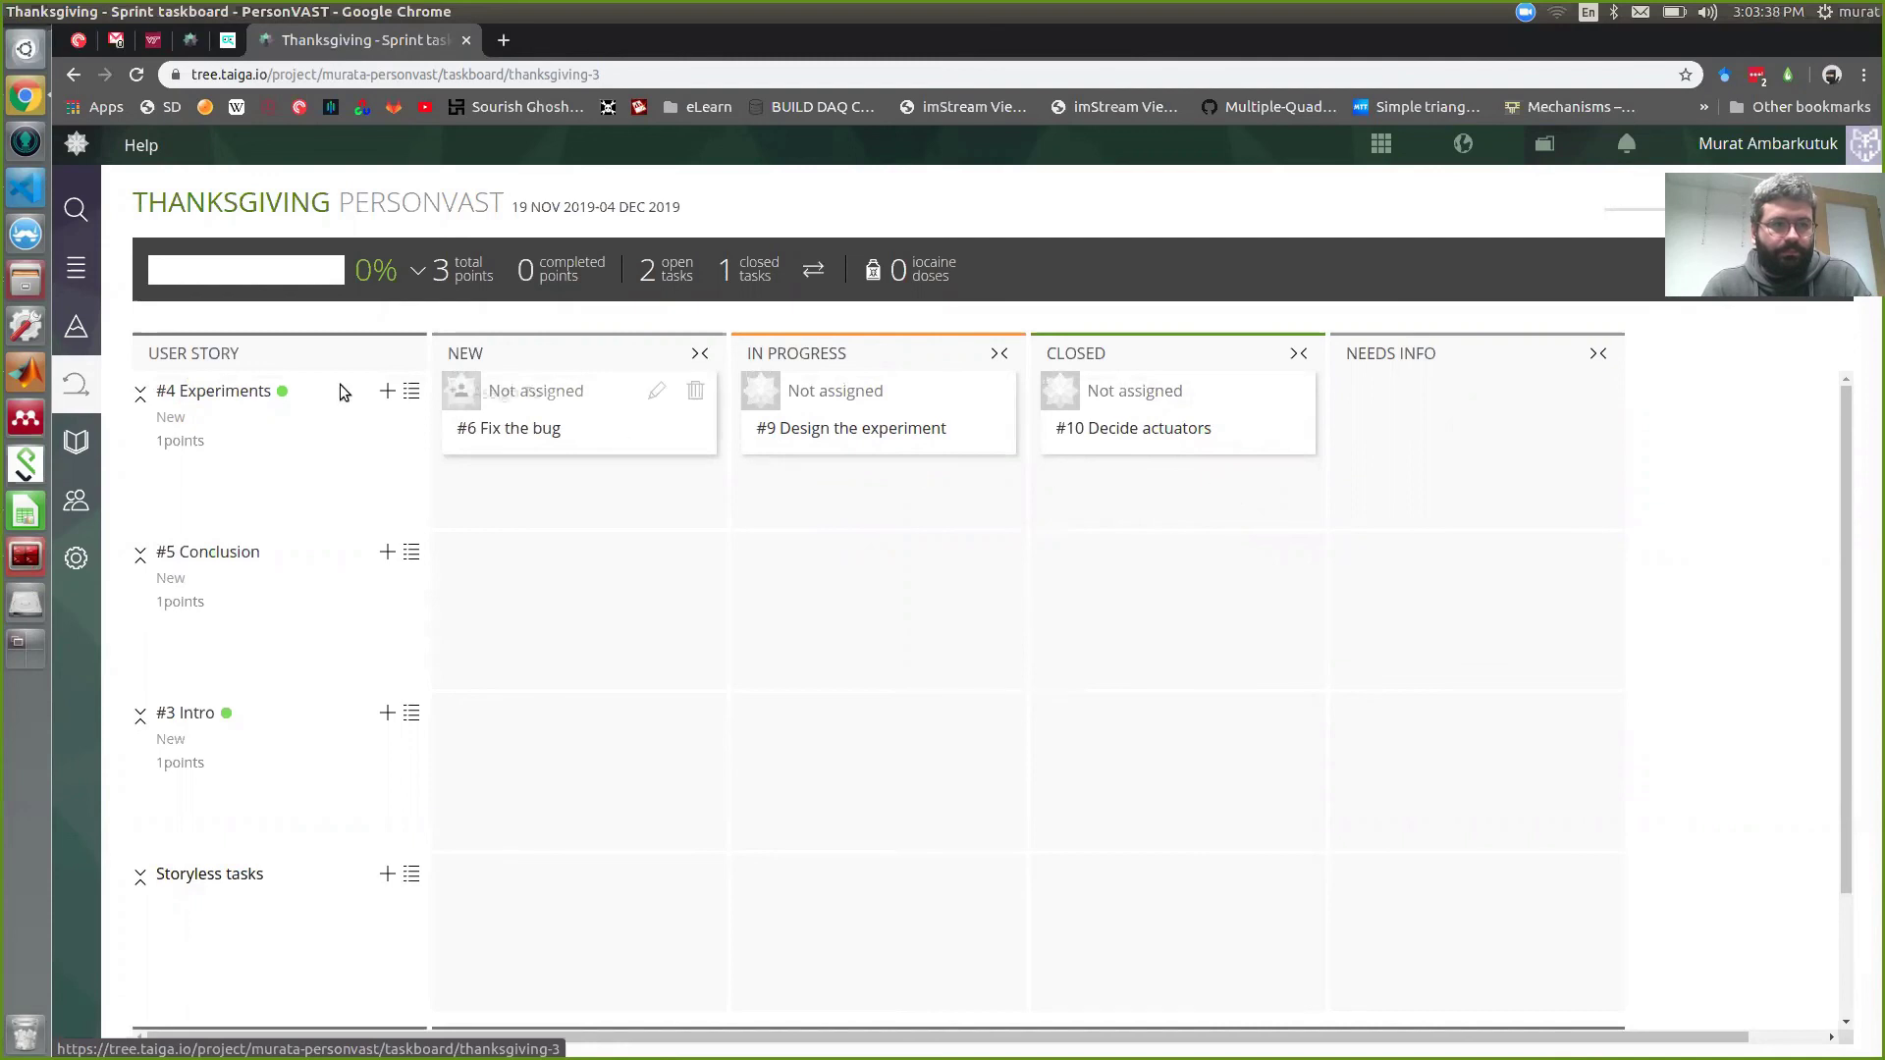
{"action": "left_click", "coordinate": [80, 342]}
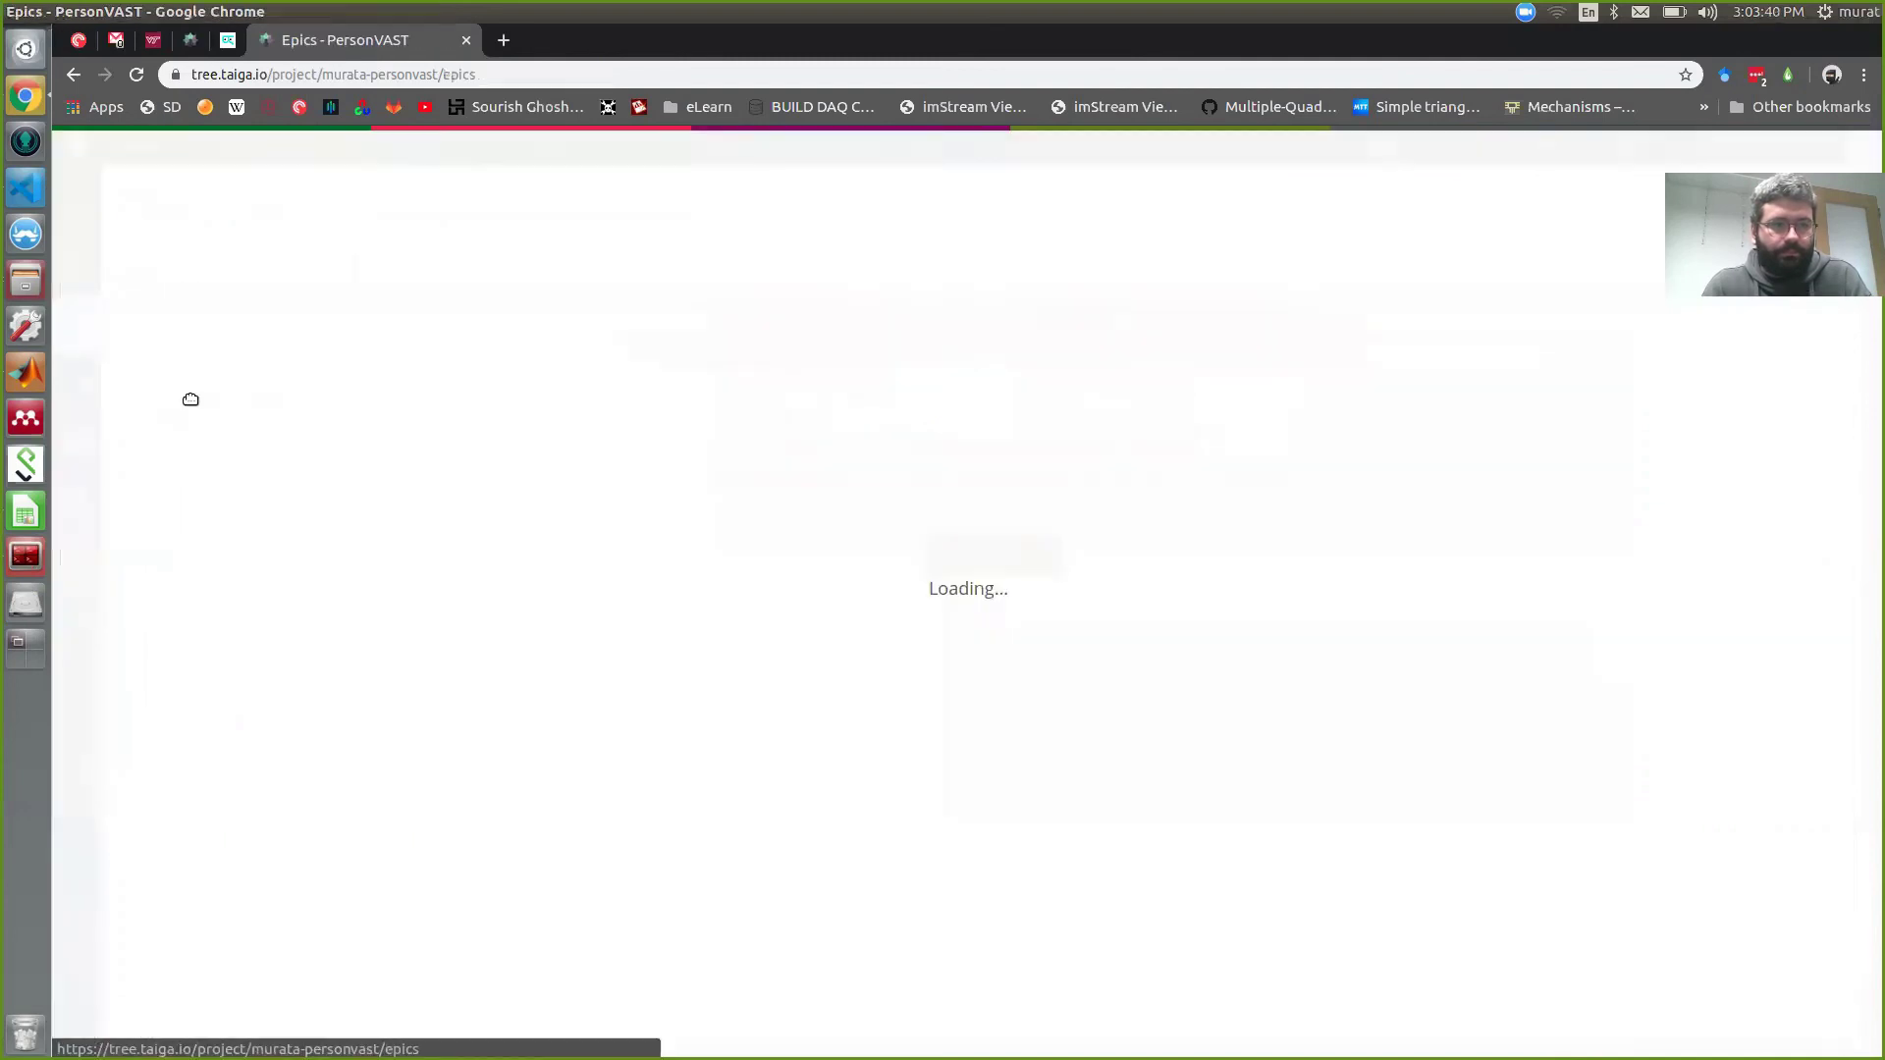
Step: Expand epic Paper 1, then create epic #11 'New paper'
{"action": "left_click", "coordinate": [344, 403]}
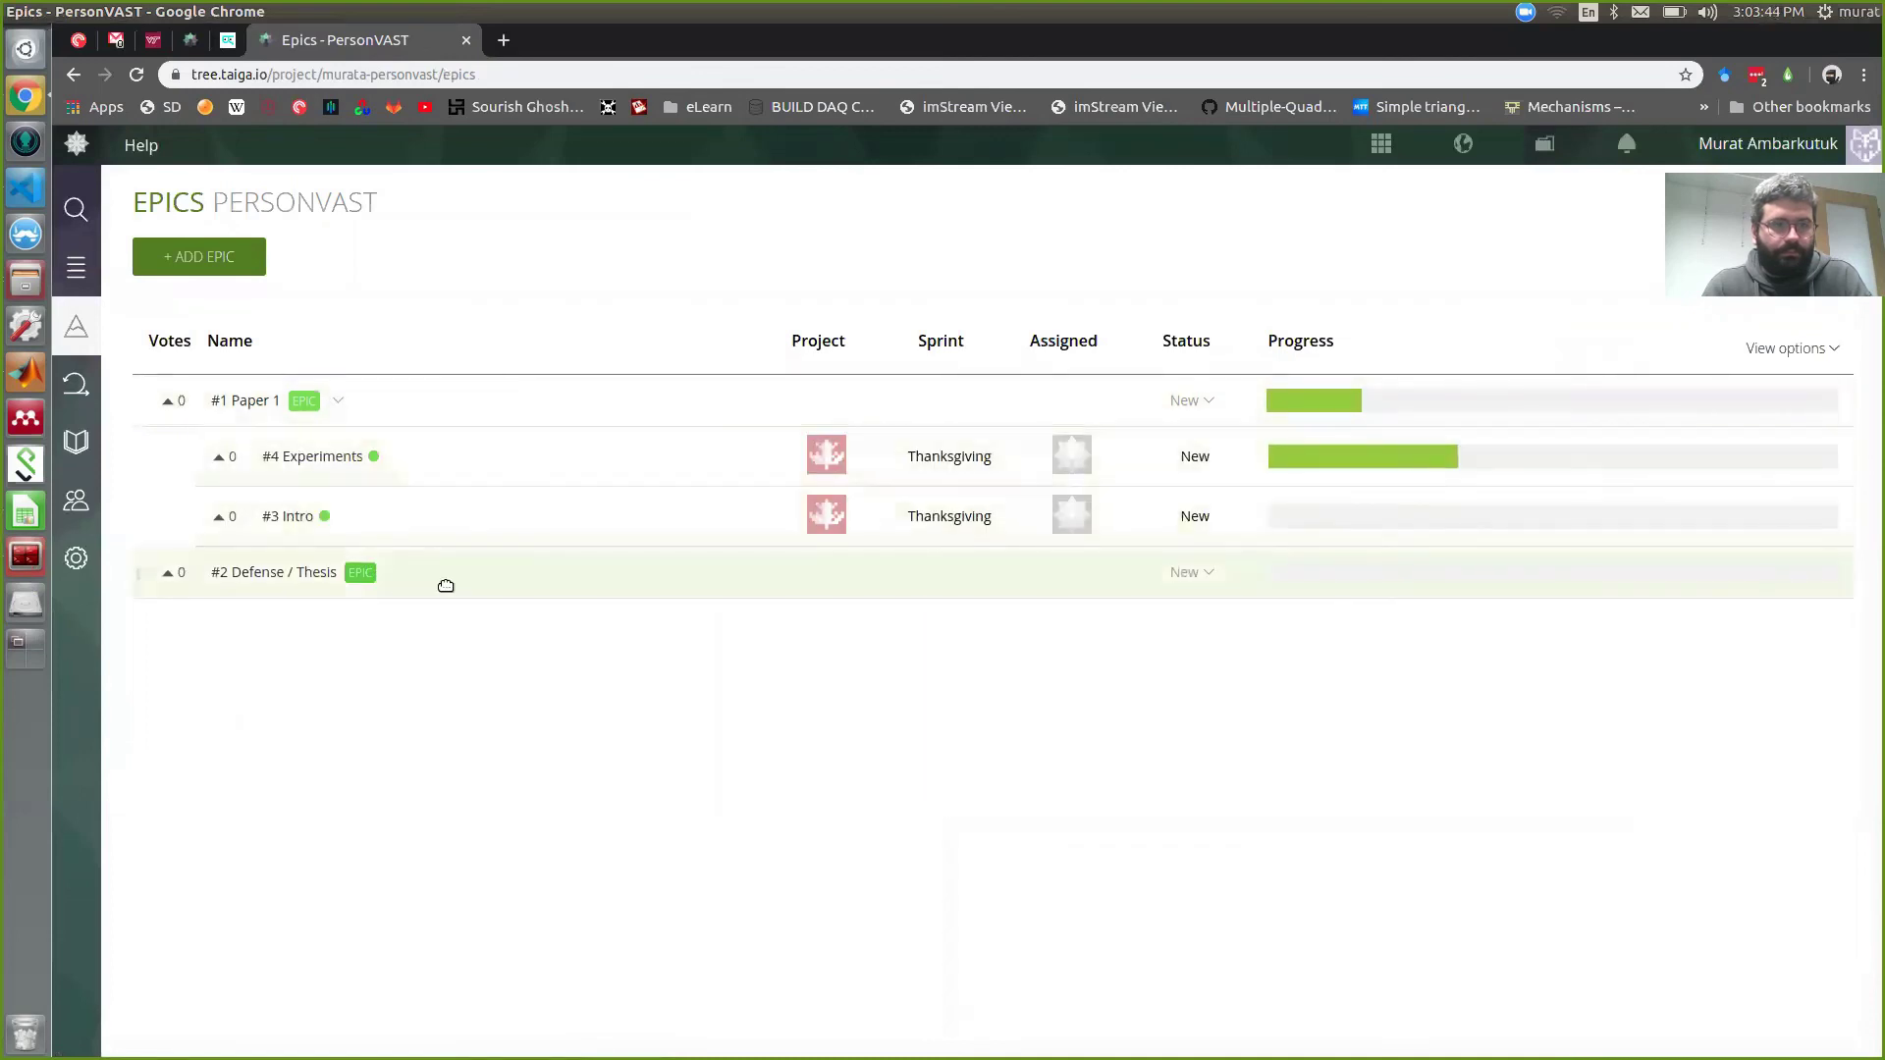
{"action": "left_click", "coordinate": [229, 259]}
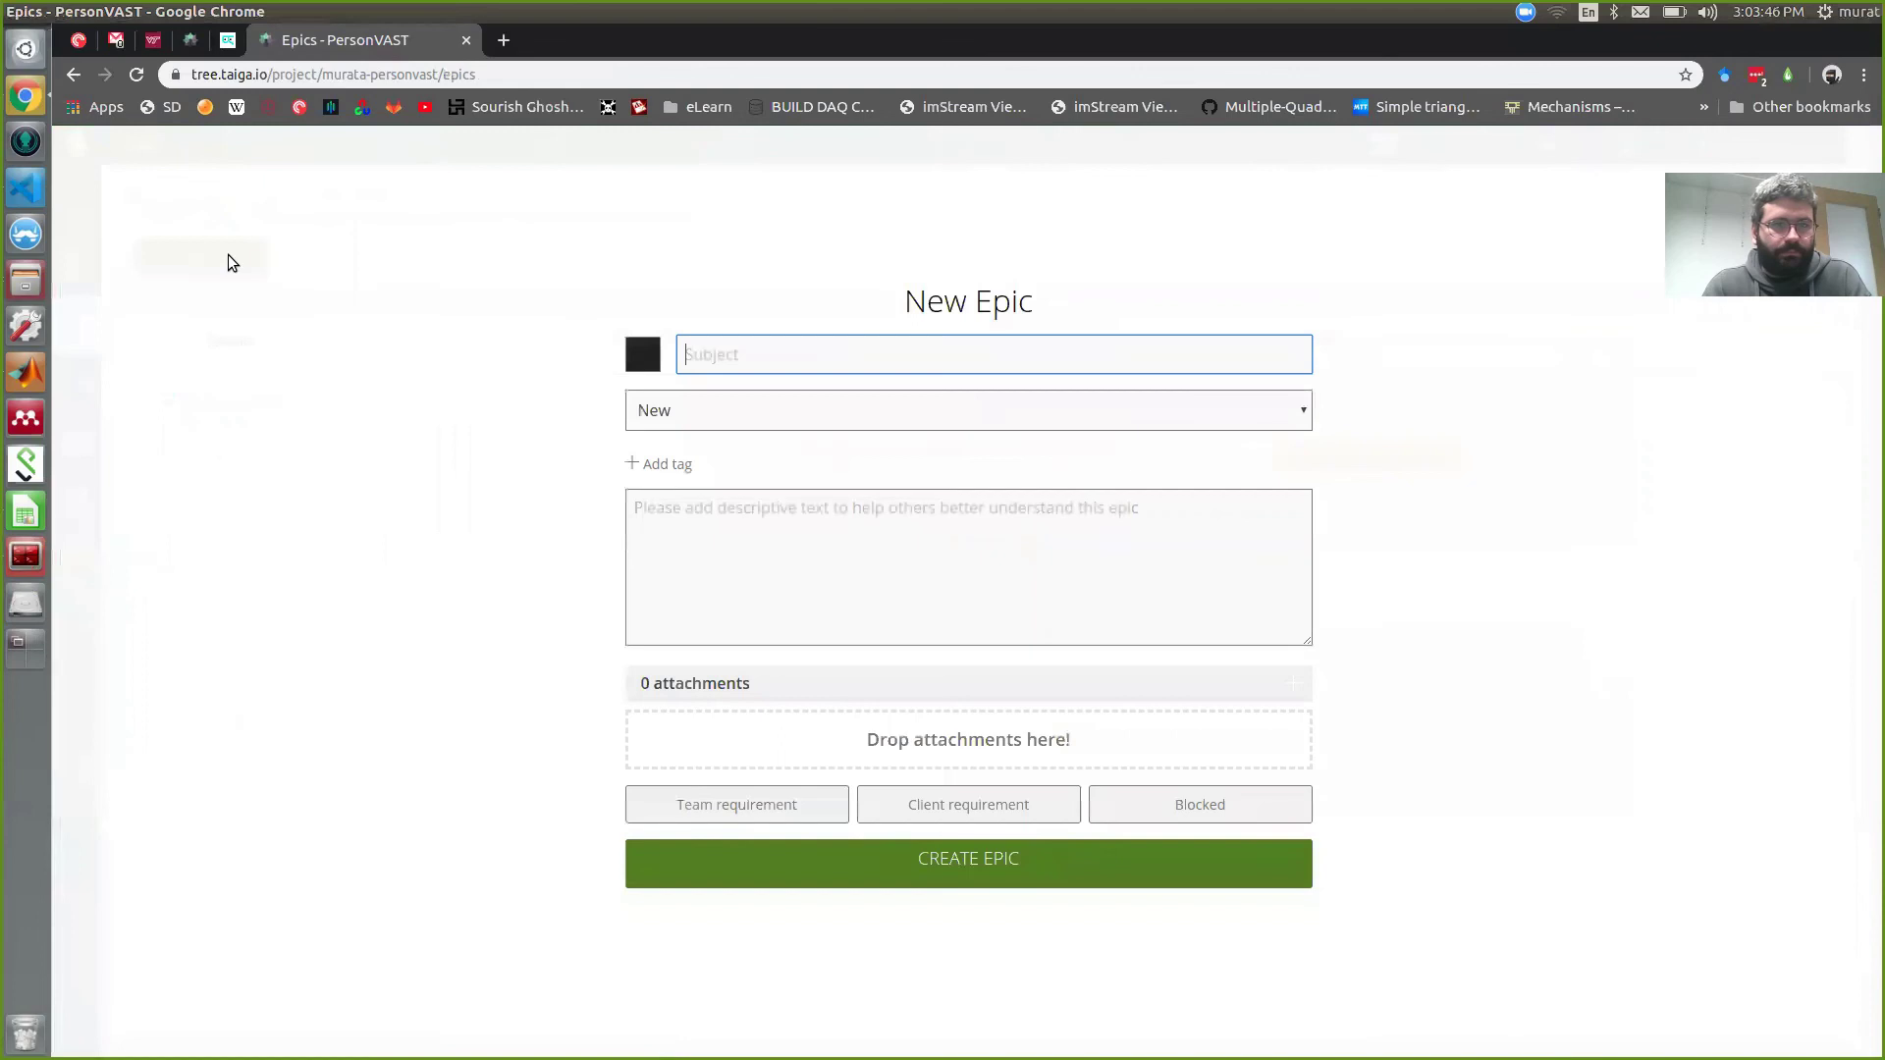
{"action": "type", "text": "New paper"}
{"action": "left_click", "coordinate": [713, 863]}
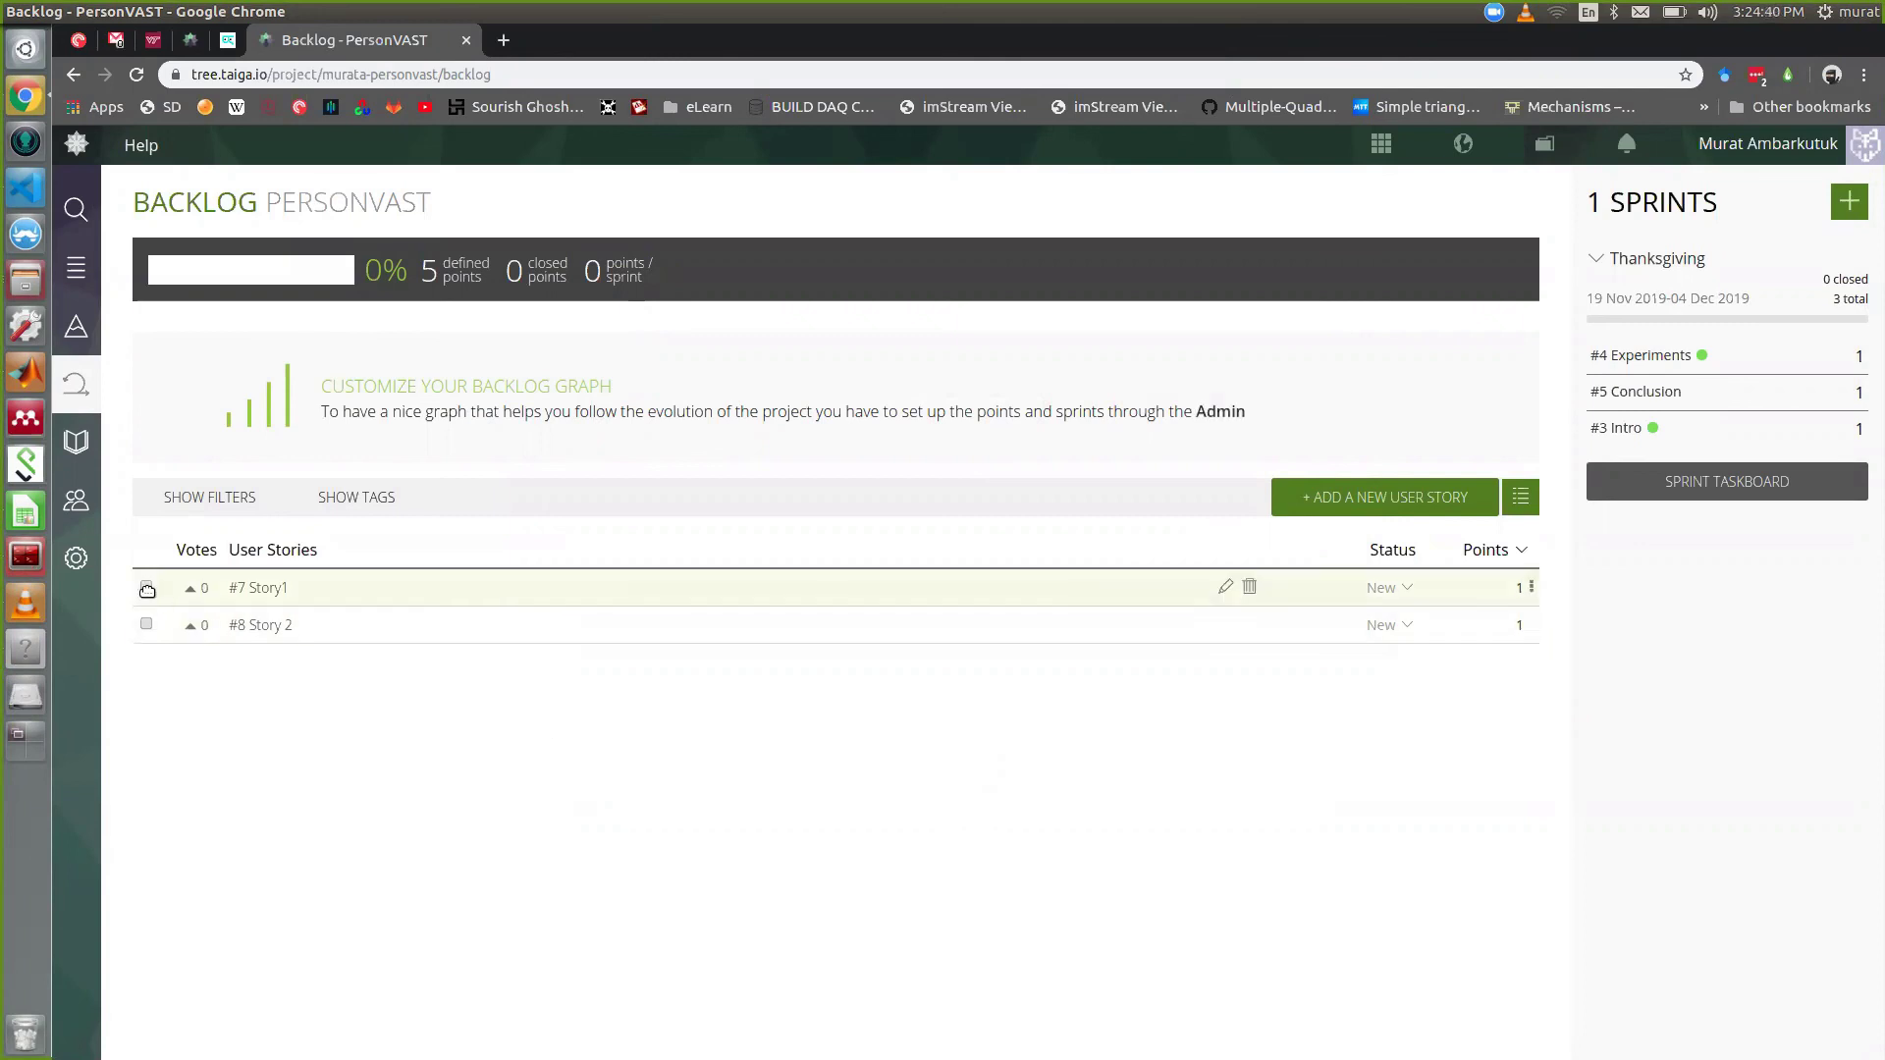
Step: In the project's Modules settings, save 0 expected sprints and 0 expected total story points
{"action": "left_click", "coordinate": [82, 563]}
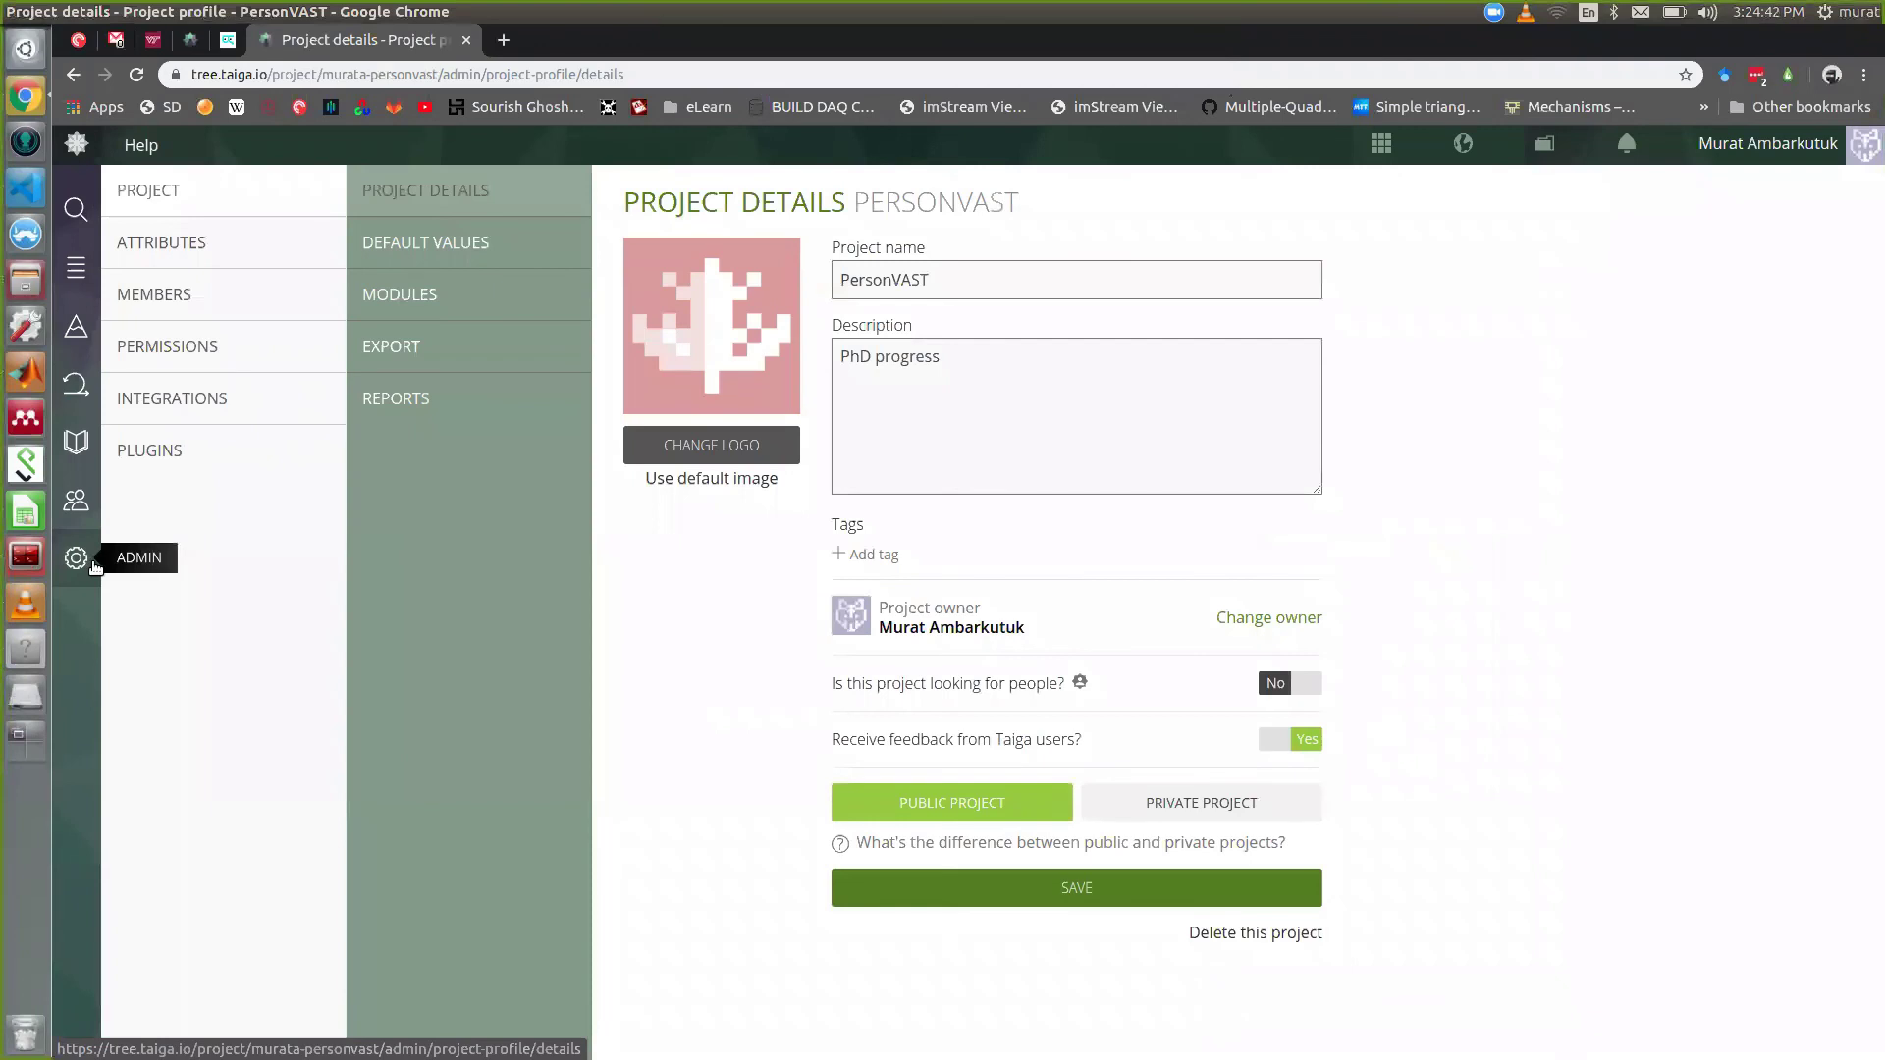
{"action": "left_click", "coordinate": [400, 294]}
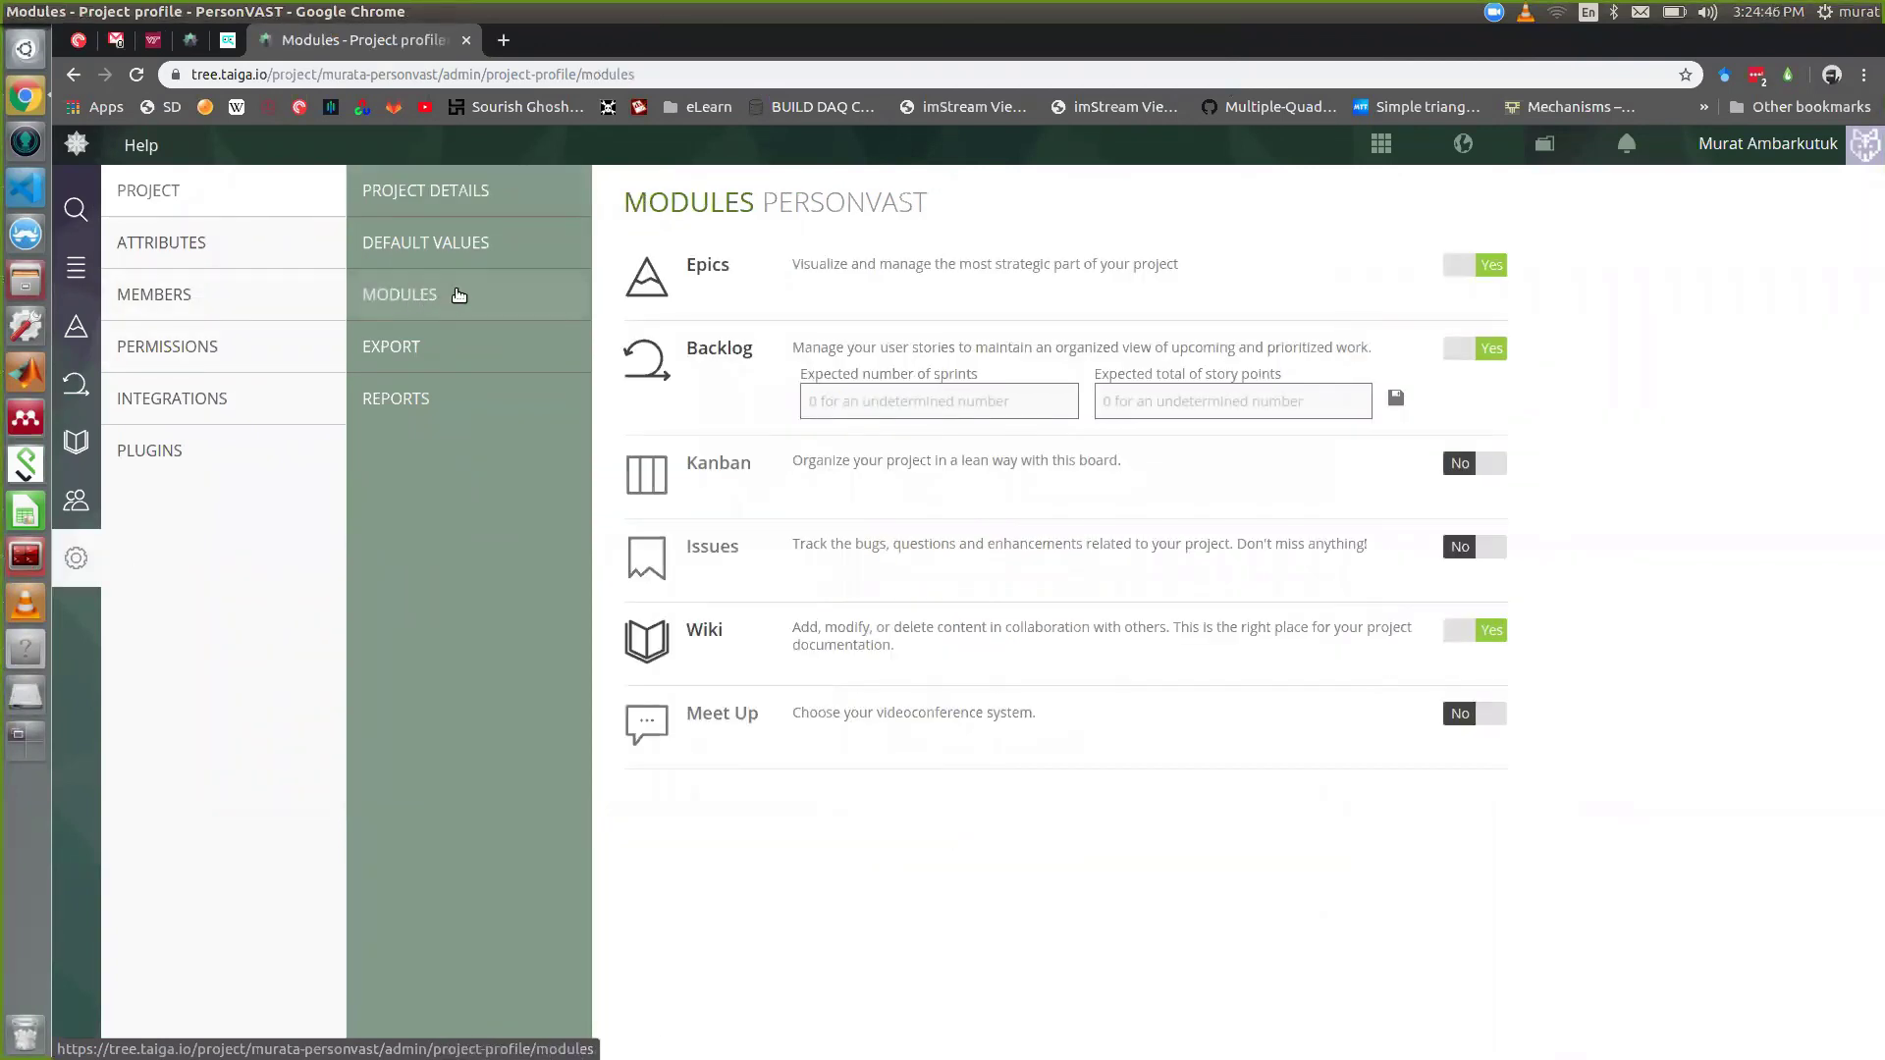
{"action": "left_click", "coordinate": [921, 390]}
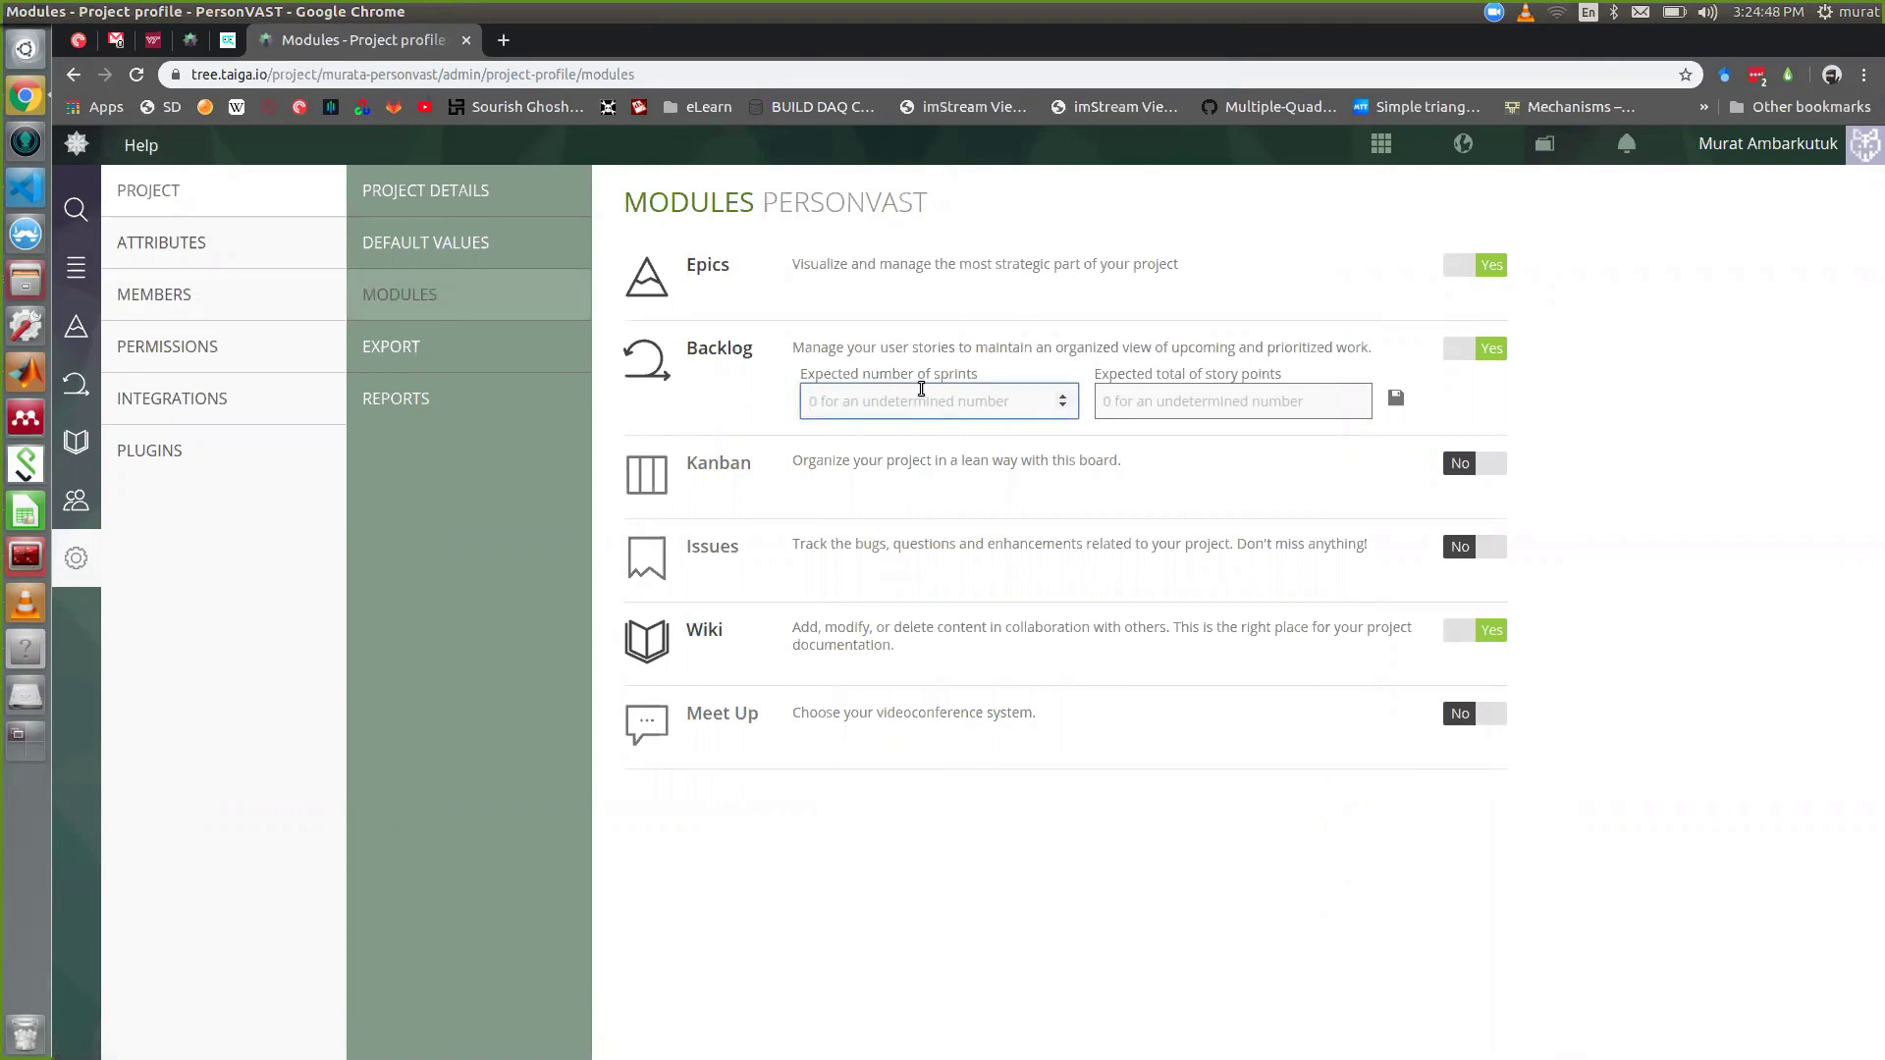
{"action": "type", "text": "0"}
{"action": "left_click", "coordinate": [1127, 413]}
{"action": "type", "text": "0"}
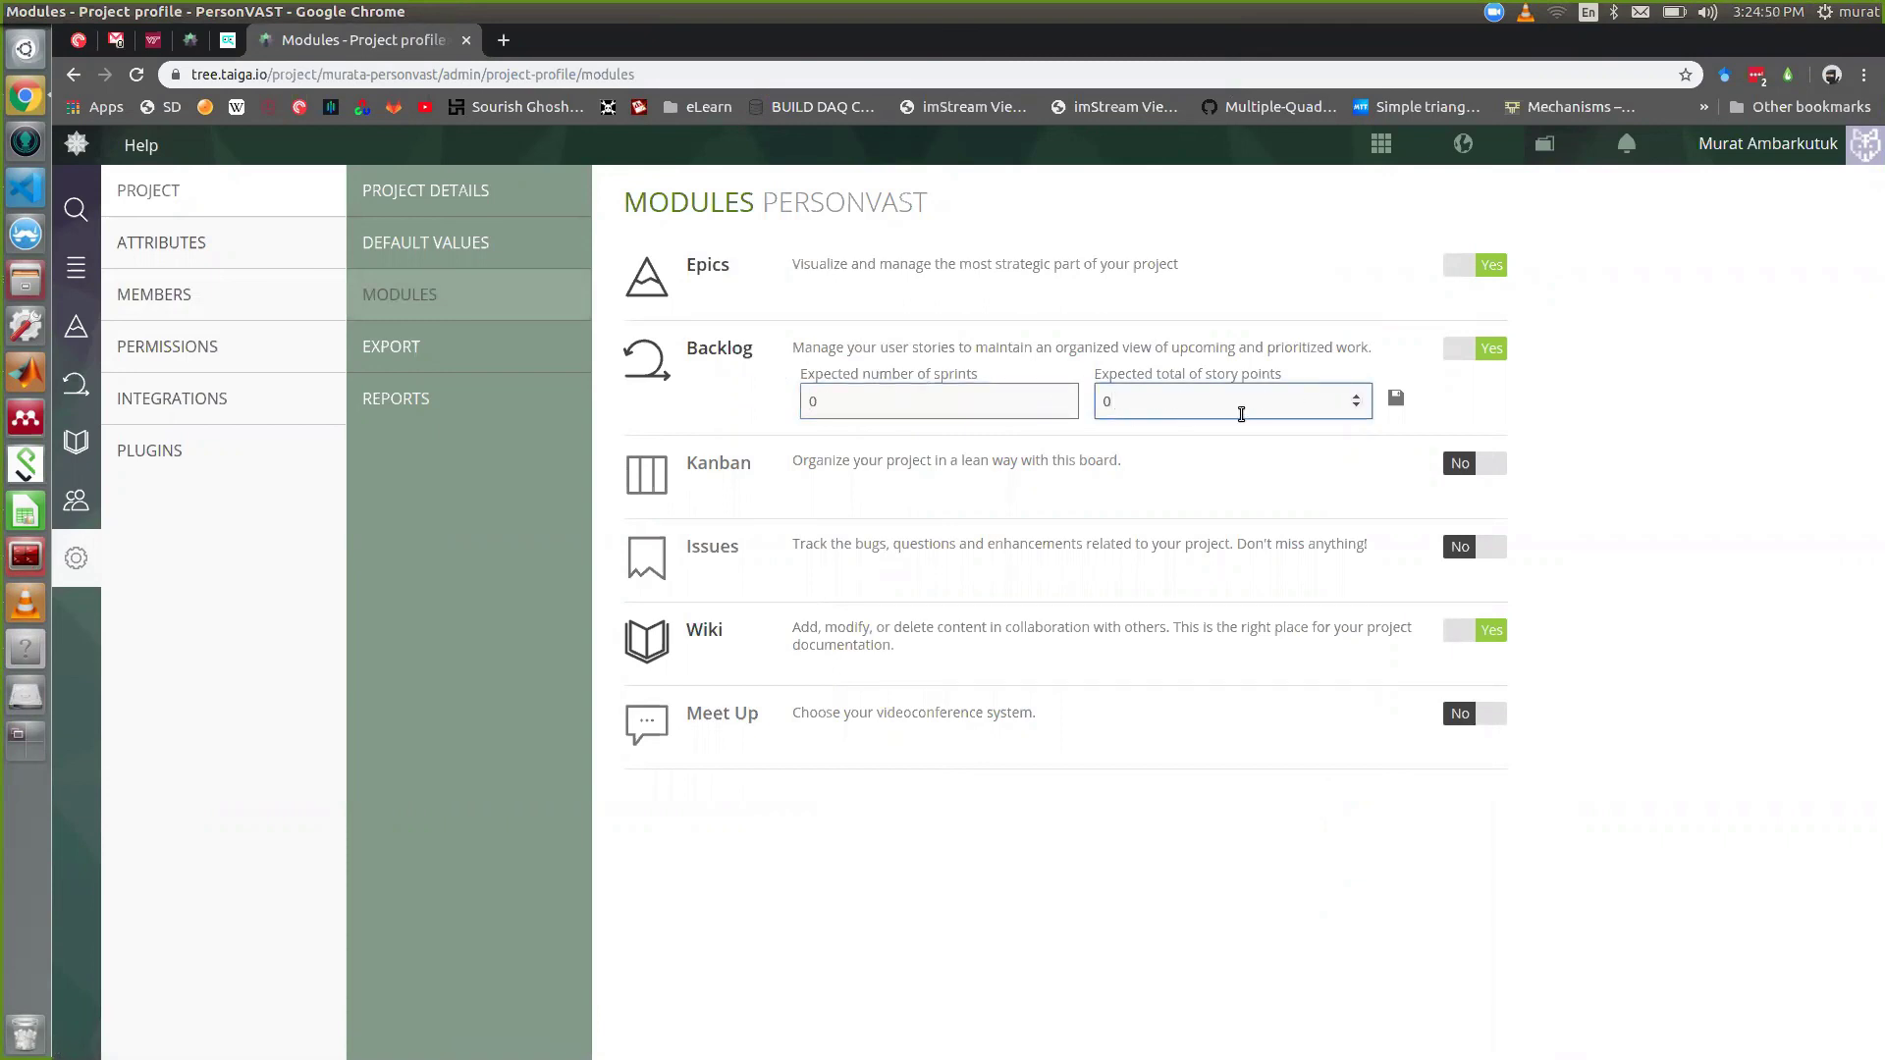
{"action": "left_click", "coordinate": [1394, 399]}
{"action": "left_click", "coordinate": [1396, 401]}
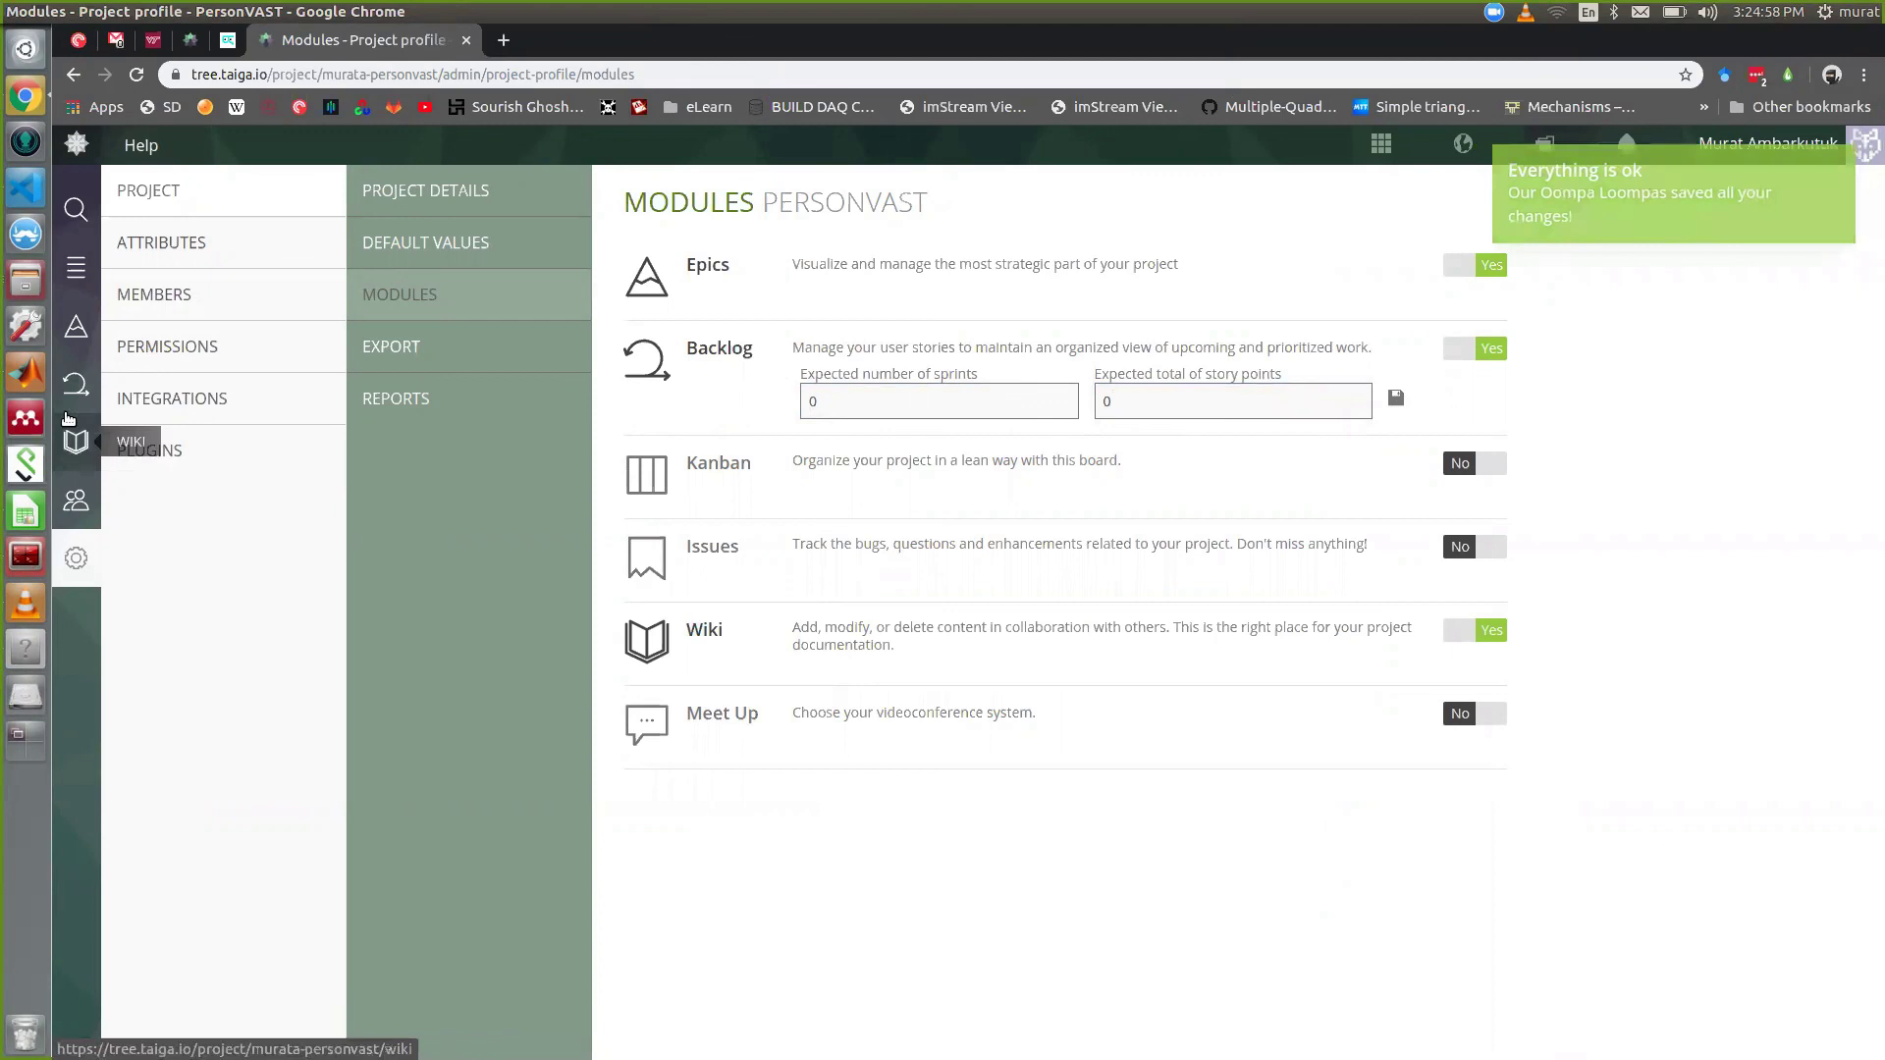
Step: Return to the PersonVAST backlog to view the new burndown graph
{"action": "left_click", "coordinate": [75, 384]}
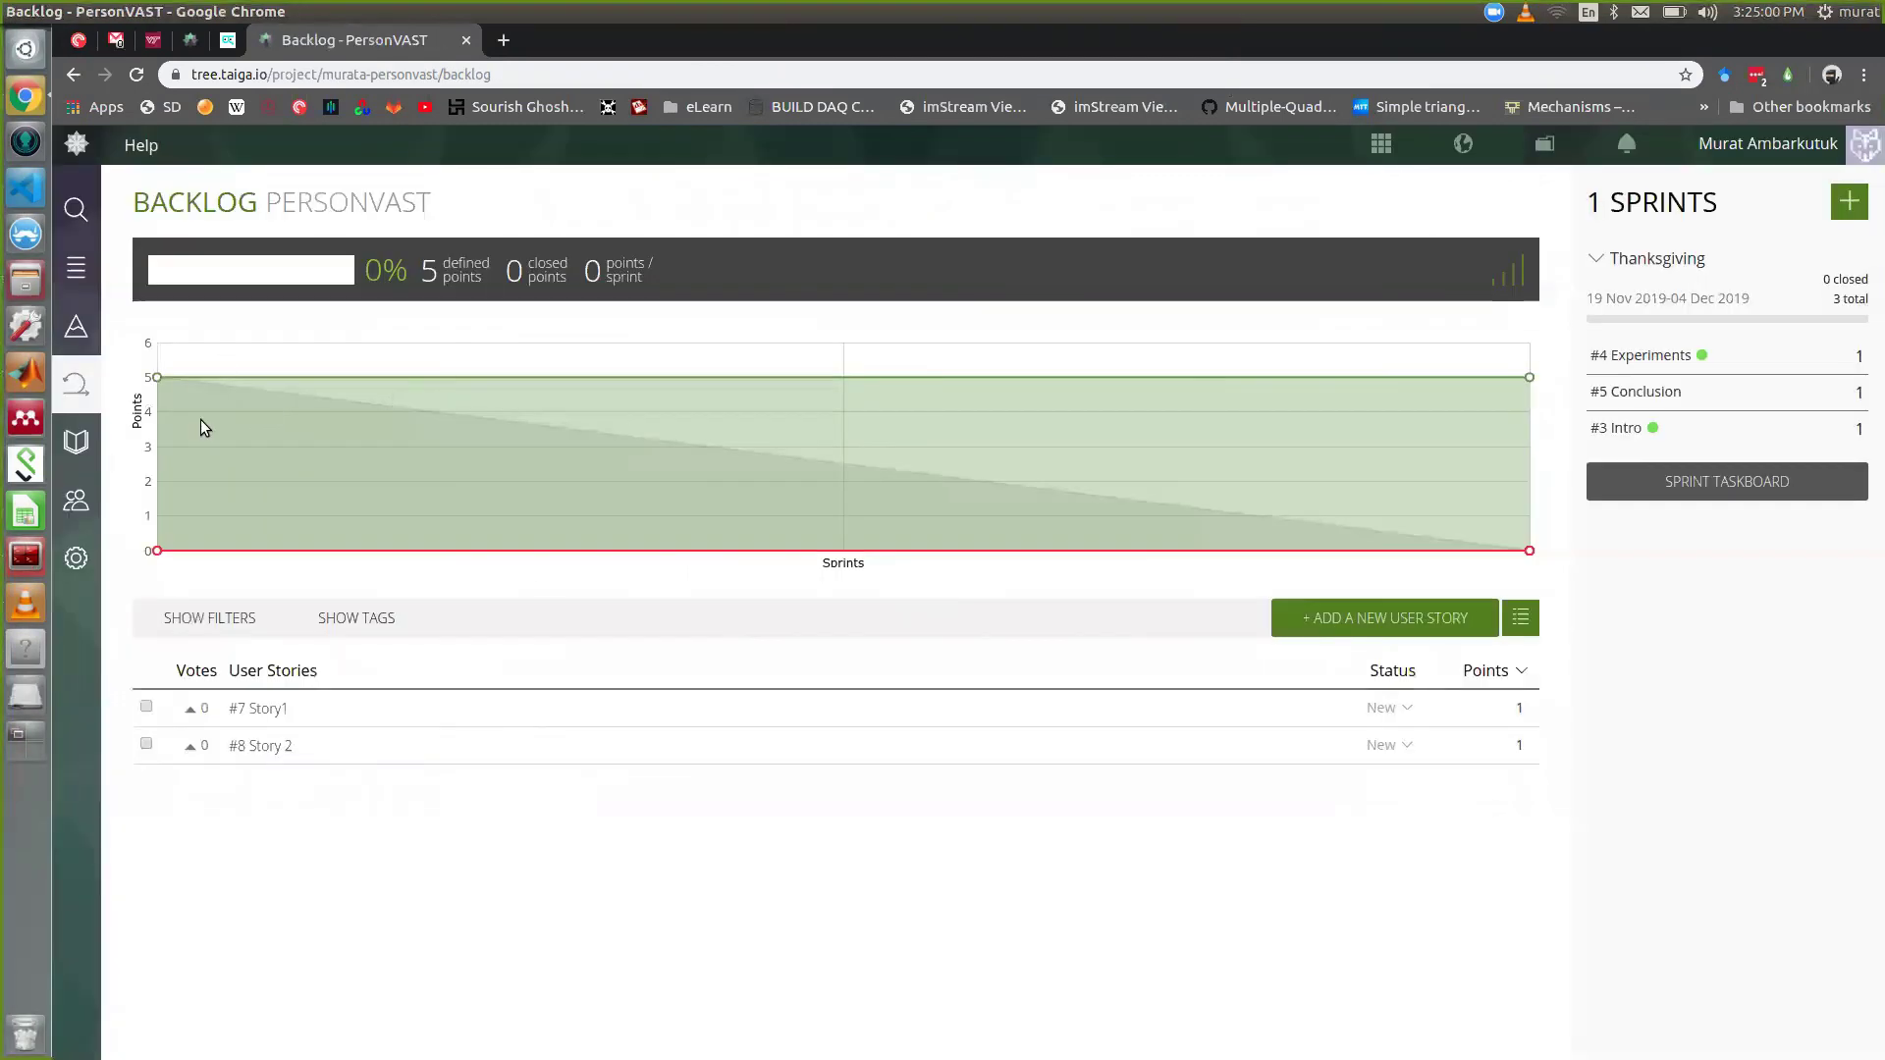